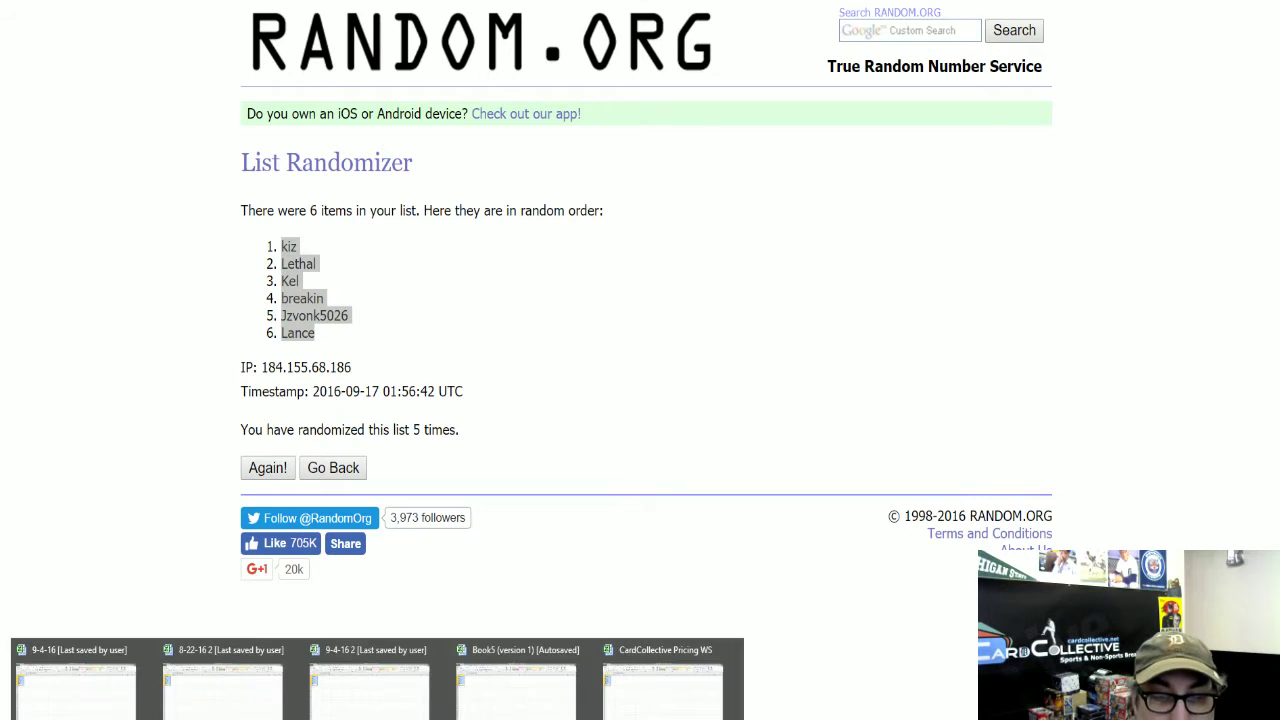
Switch to the Book5 workbook in Excel and paste the randomized participant list into column A as plain text.
{"action": "left_click", "coordinate": [494, 704]}
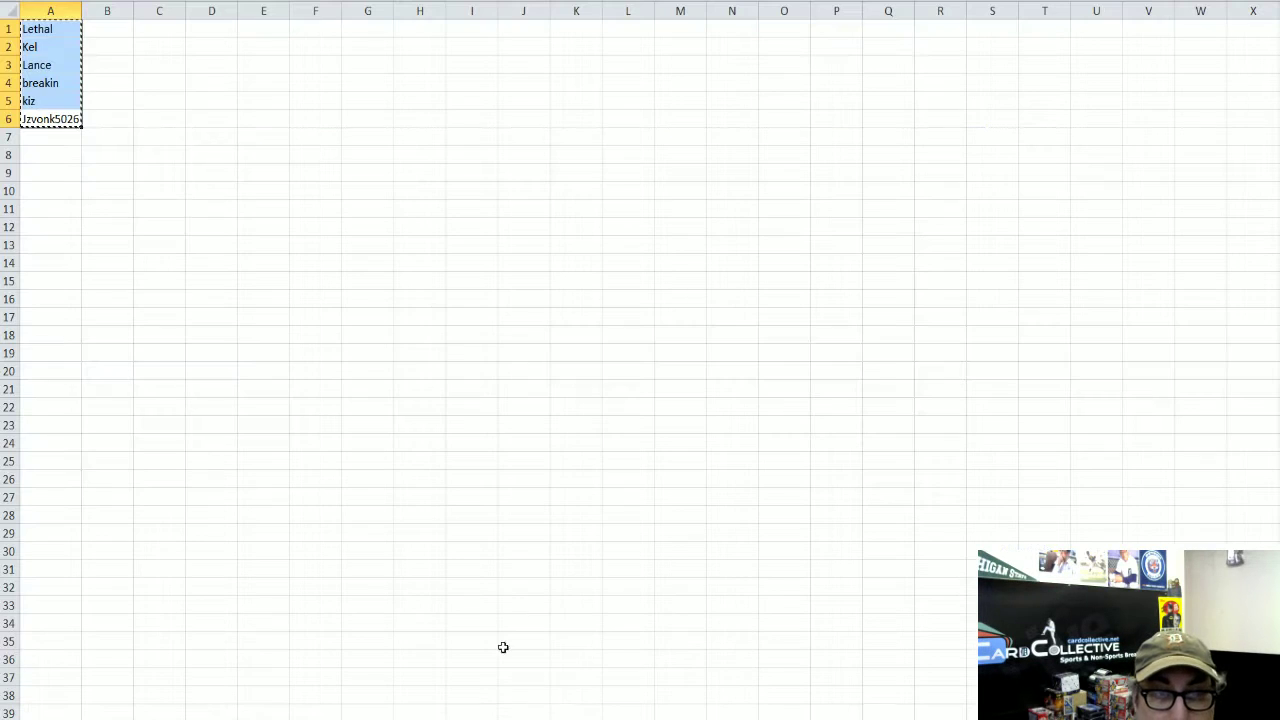
{"action": "right_click", "coordinate": [68, 57]}
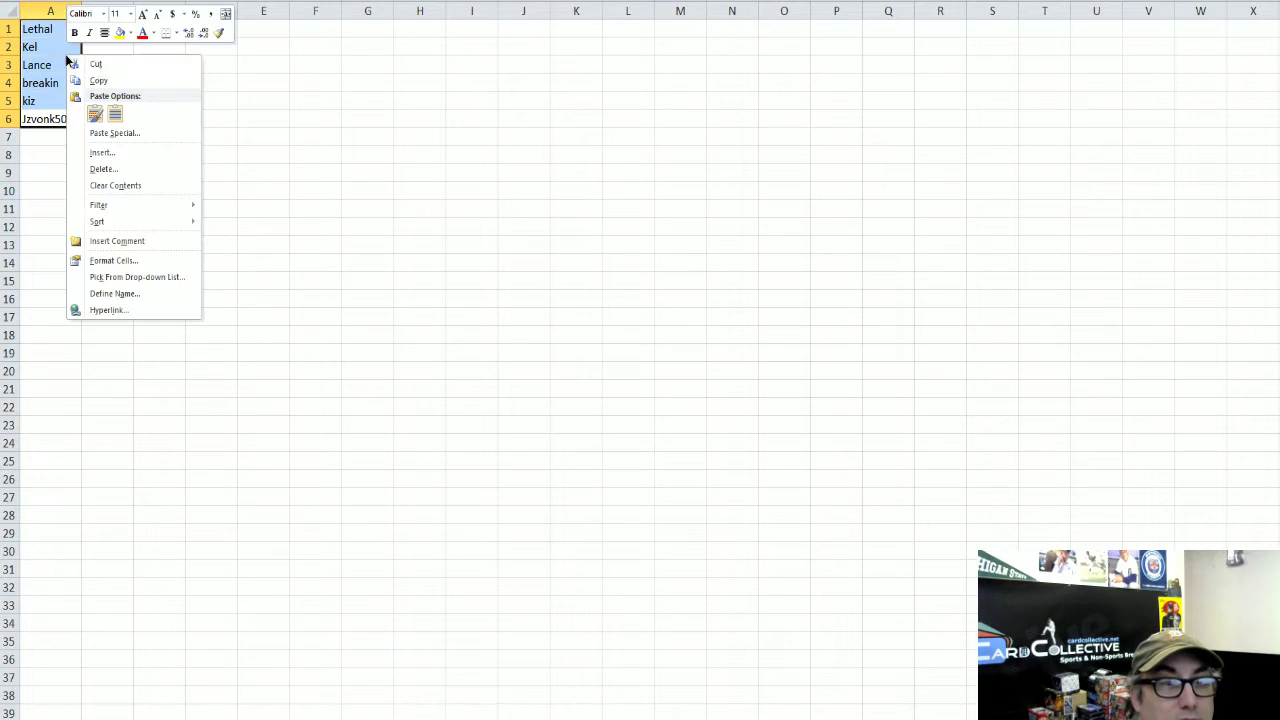
{"action": "left_click", "coordinate": [114, 132]}
{"action": "double_click", "coordinate": [246, 96]}
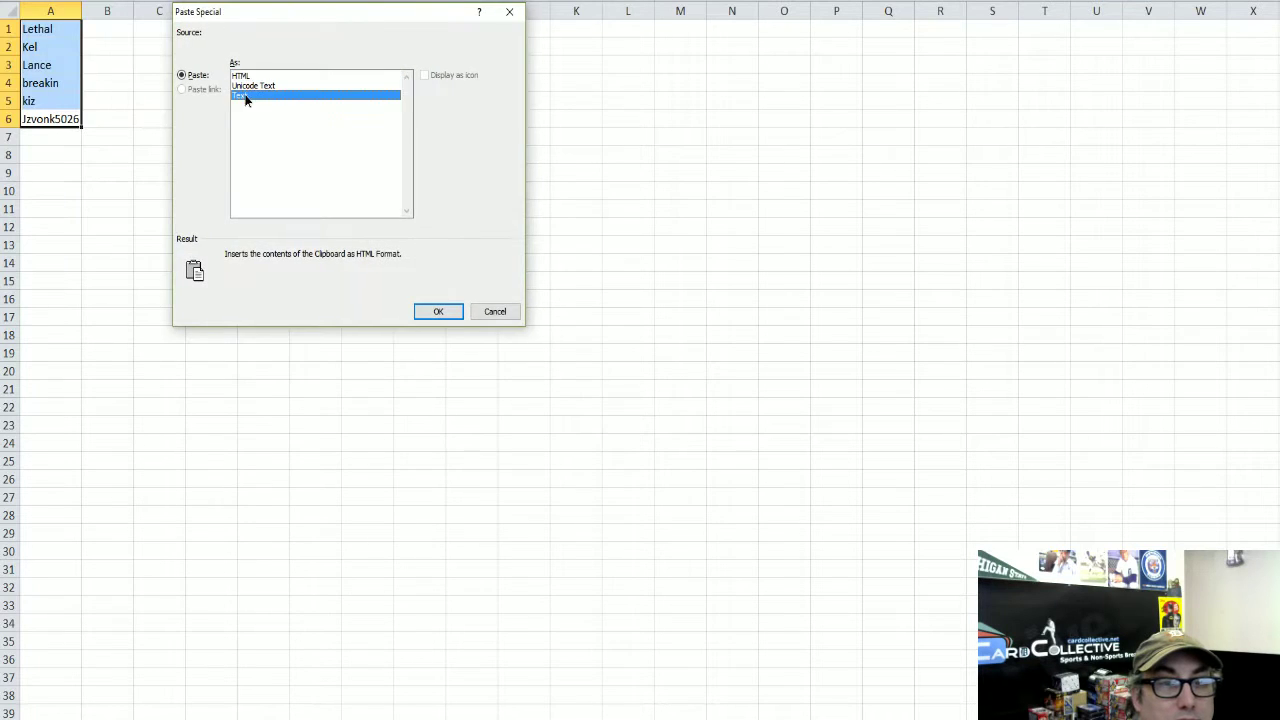
{"action": "left_click", "coordinate": [122, 114]}
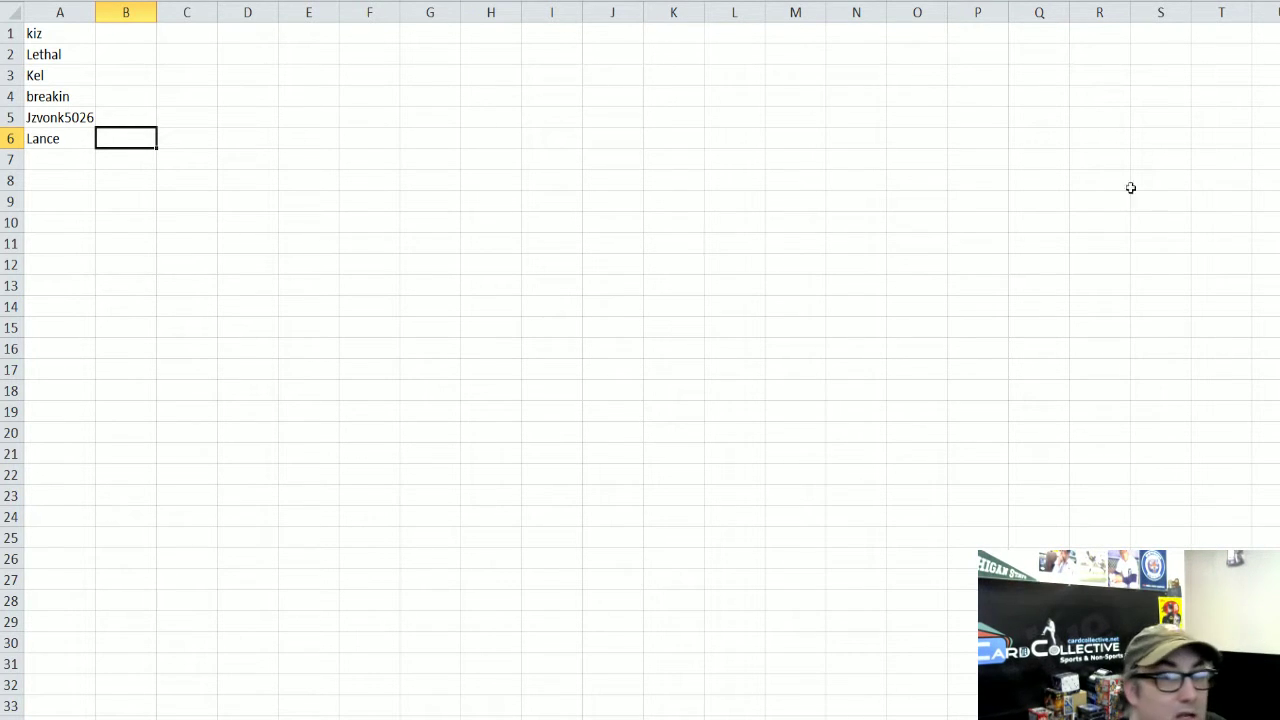
{"action": "left_click", "coordinate": [54, 33]}
{"action": "left_click_drag", "start_coordinate": [54, 33], "coordinate": [57, 126]}
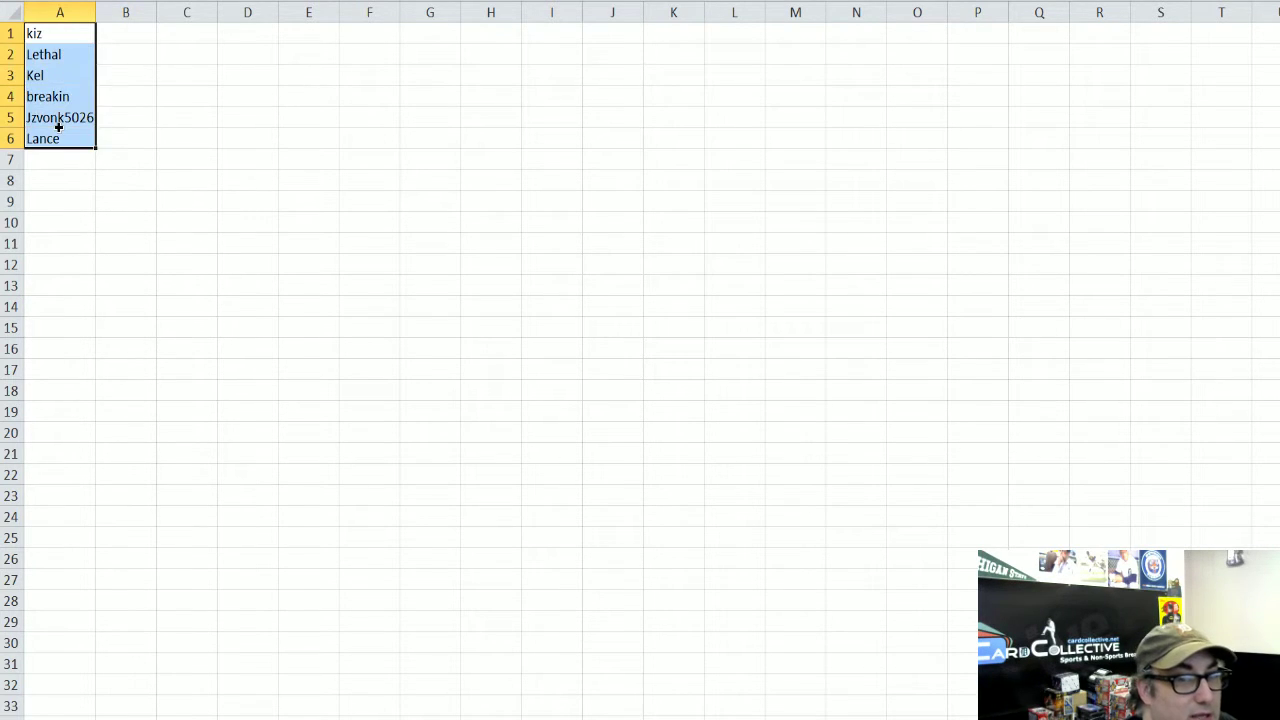
{"action": "left_click", "coordinate": [57, 161]}
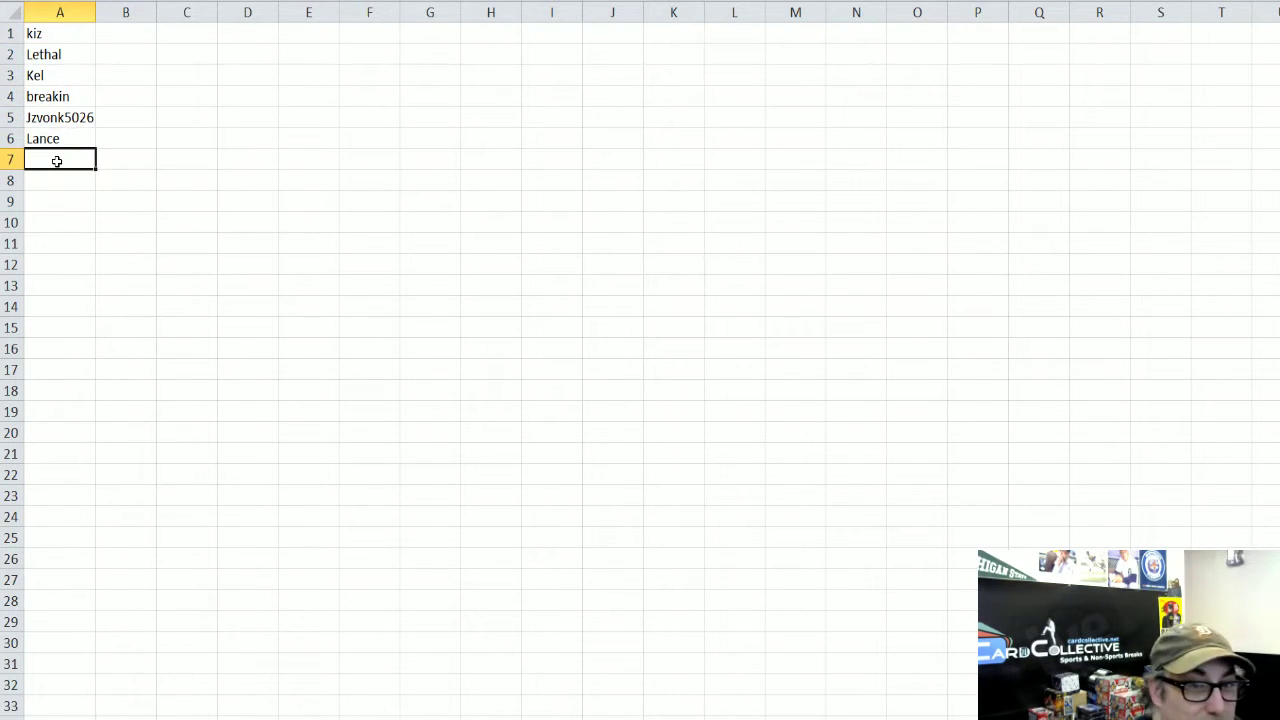
{"action": "double_click", "coordinate": [57, 161]}
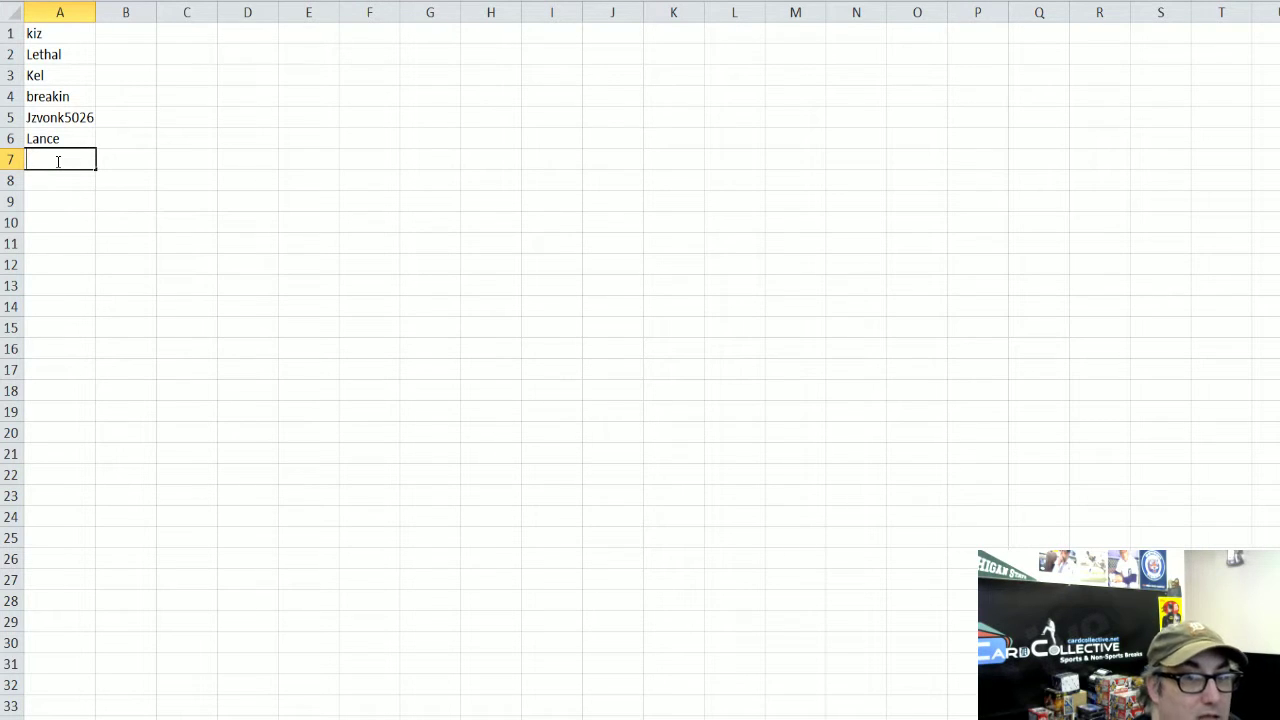
{"action": "left_click_drag", "start_coordinate": [46, 31], "coordinate": [53, 122]}
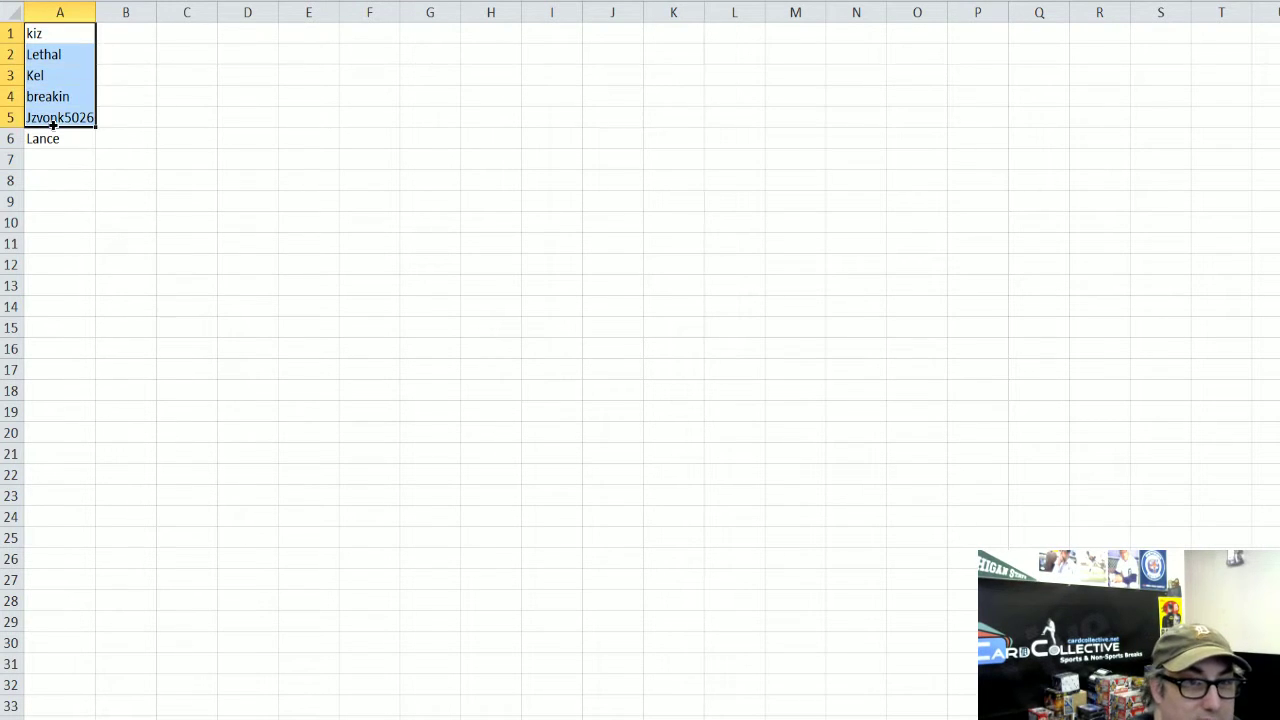
{"action": "left_click", "coordinate": [44, 151]}
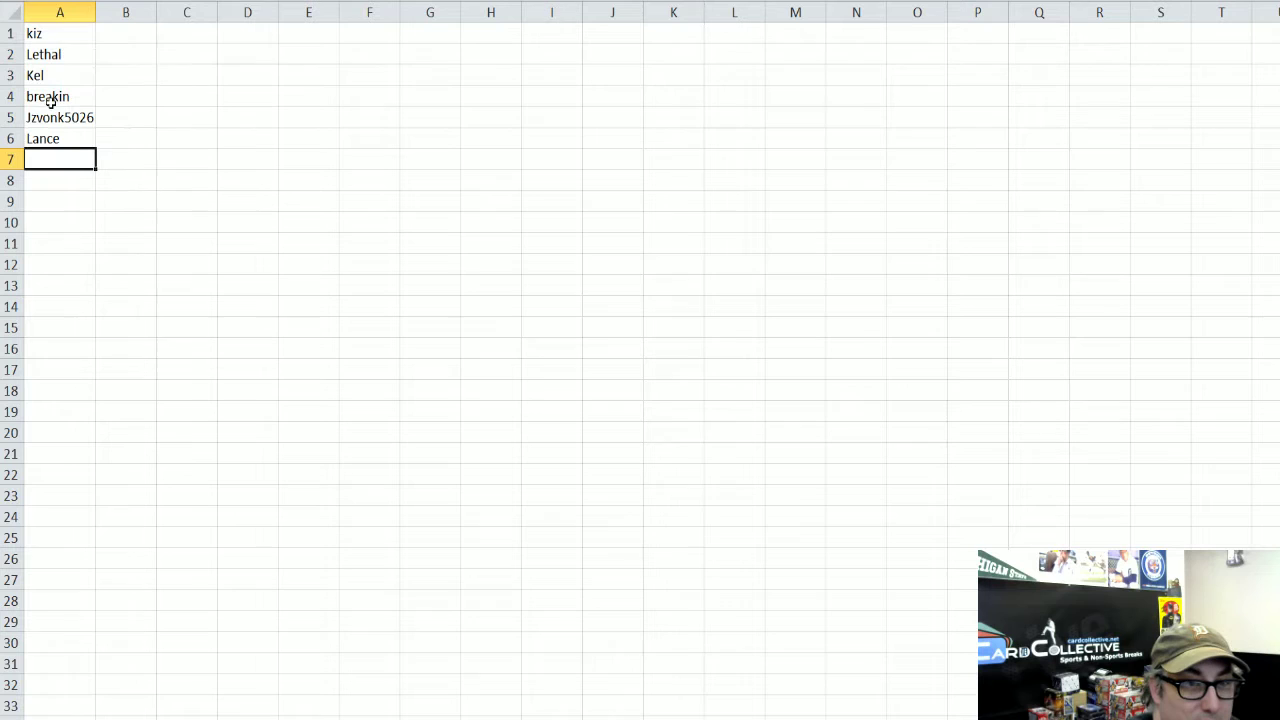
Insert a blank column before the participant names.
{"action": "right_click", "coordinate": [56, 22]}
{"action": "left_click", "coordinate": [90, 117]}
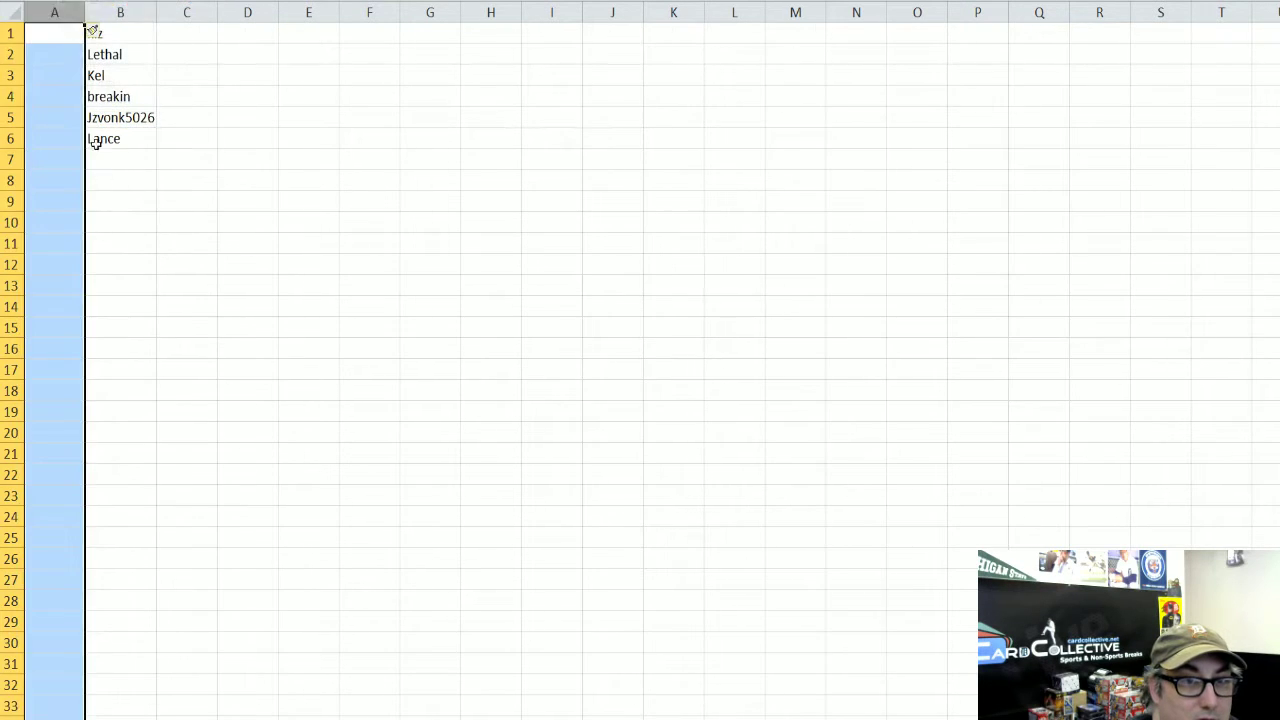
{"action": "left_click", "coordinate": [108, 194]}
{"action": "left_click", "coordinate": [108, 117]}
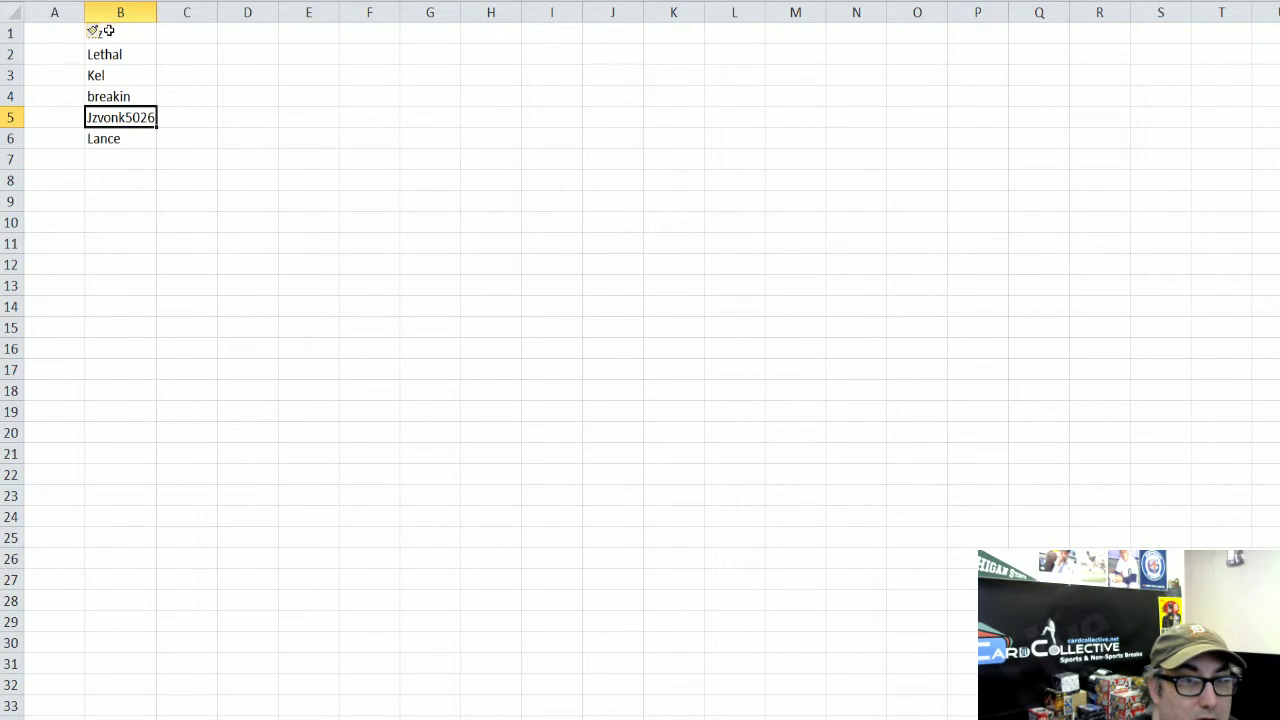
Copy the participant names in B1:B6 into columns D, F and H, each starting in row 1.
{"action": "left_click_drag", "start_coordinate": [108, 31], "coordinate": [126, 138]}
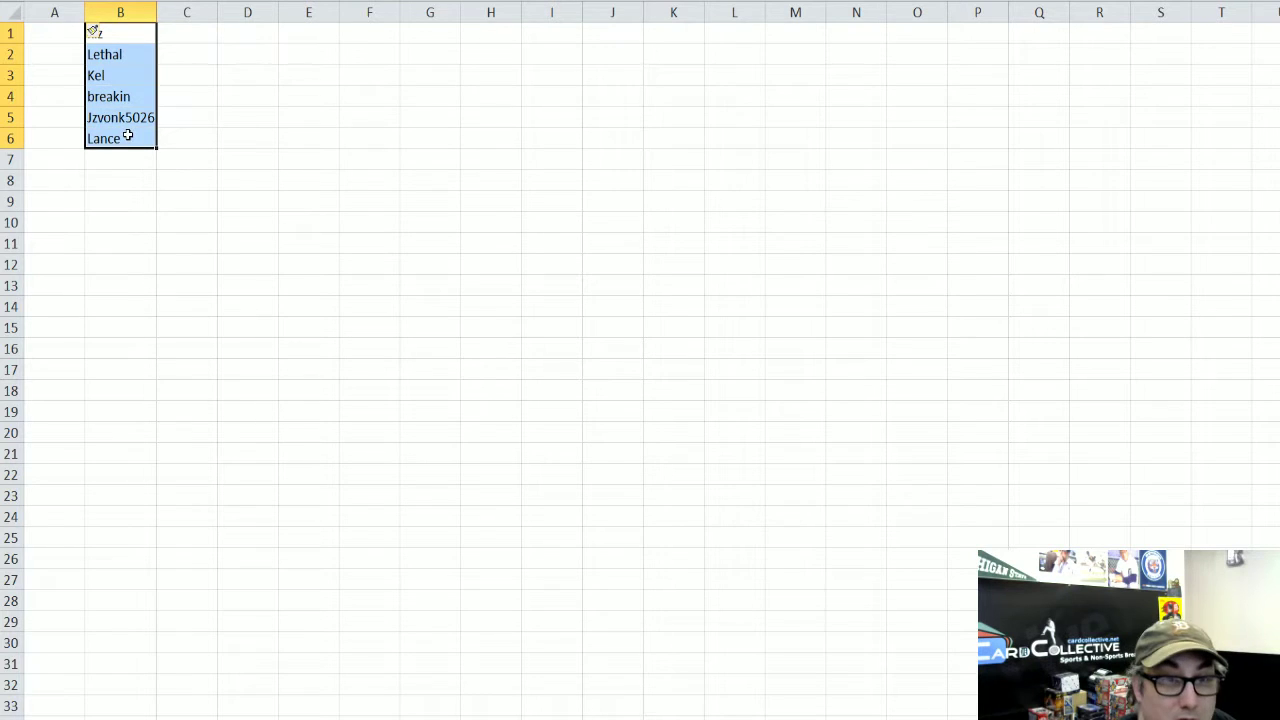
{"action": "key", "text": "ctrl+c"}
{"action": "left_click", "coordinate": [265, 32]}
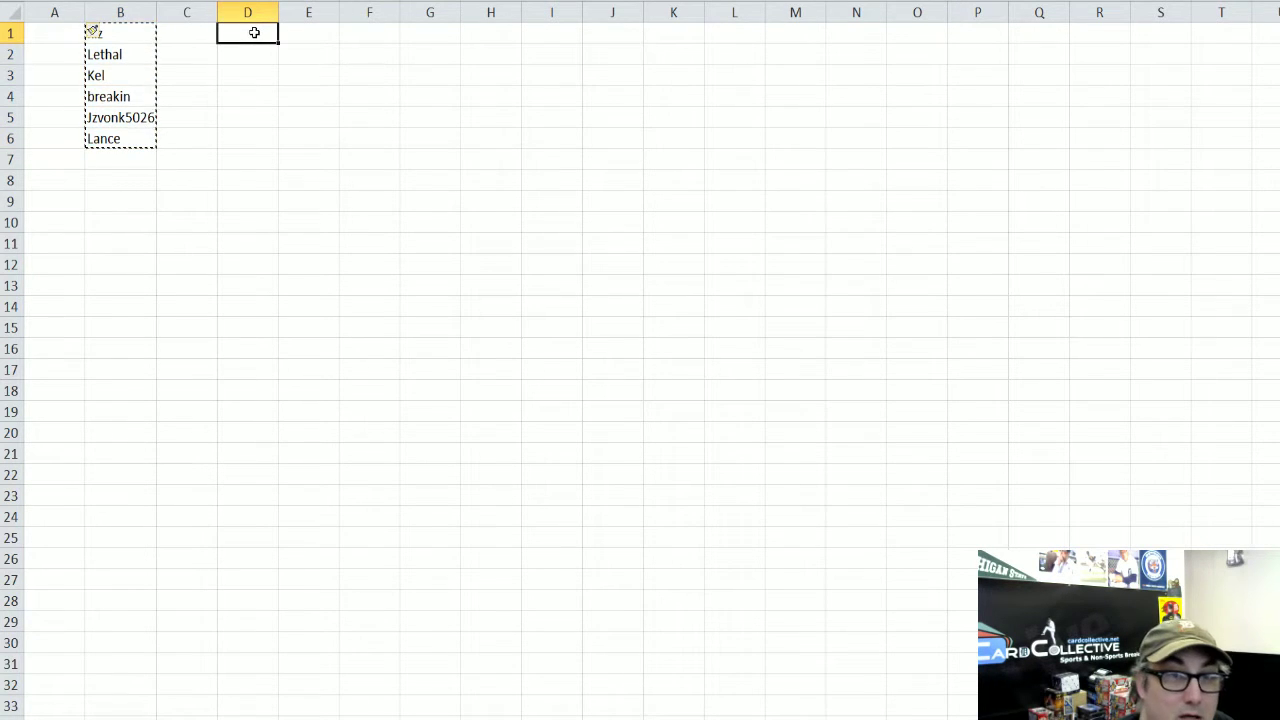
{"action": "key", "text": "ctrl+v"}
{"action": "left_click", "coordinate": [320, 78]}
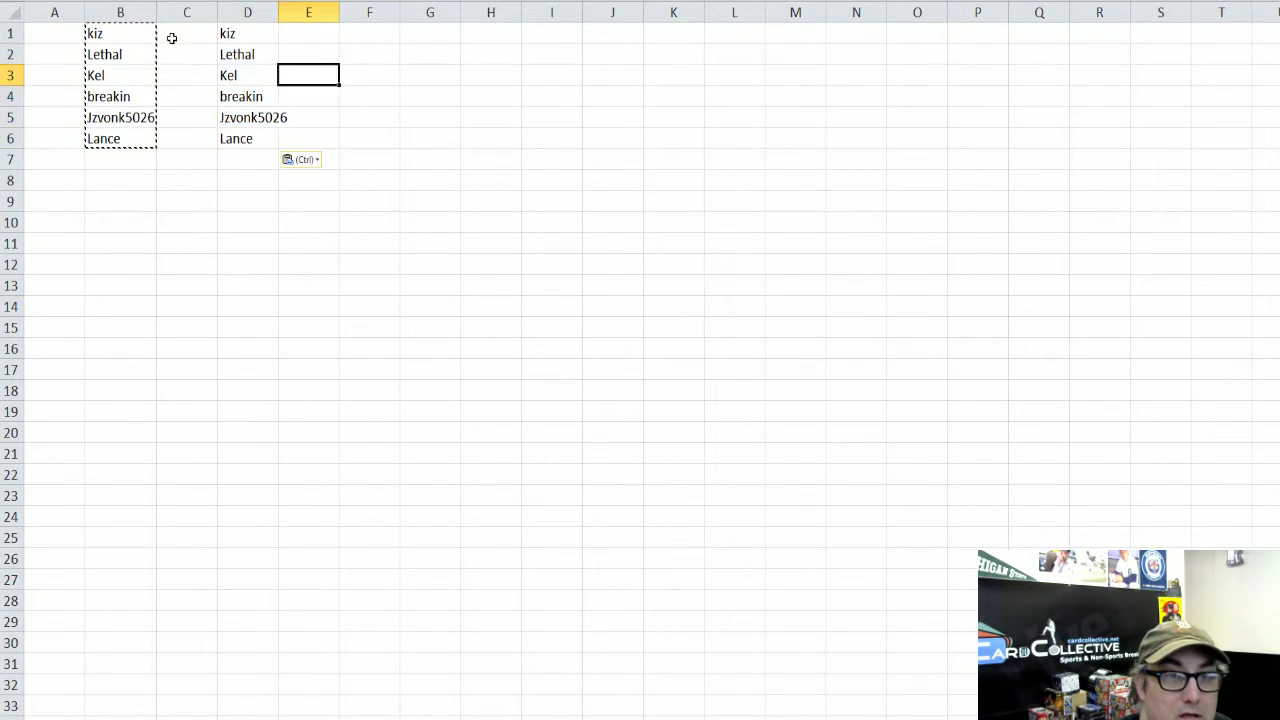
{"action": "left_click", "coordinate": [377, 33]}
{"action": "key", "text": "ctrl+v"}
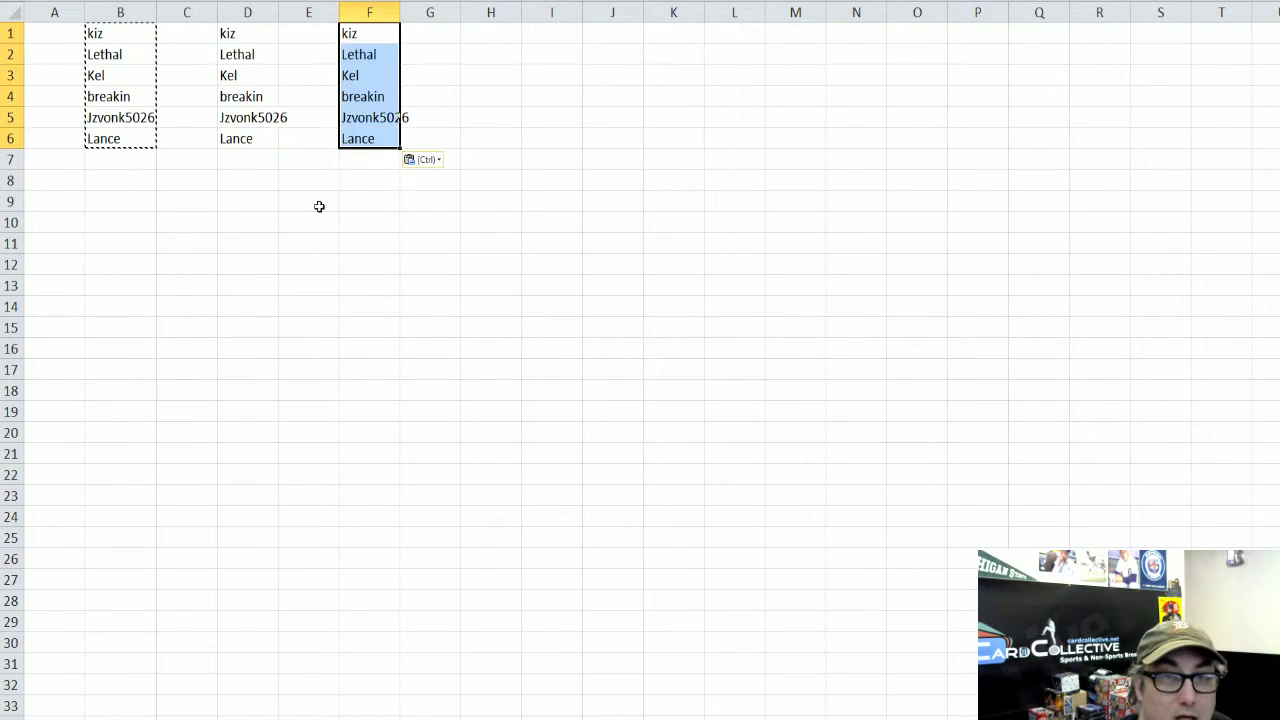
{"action": "left_click", "coordinate": [312, 288]}
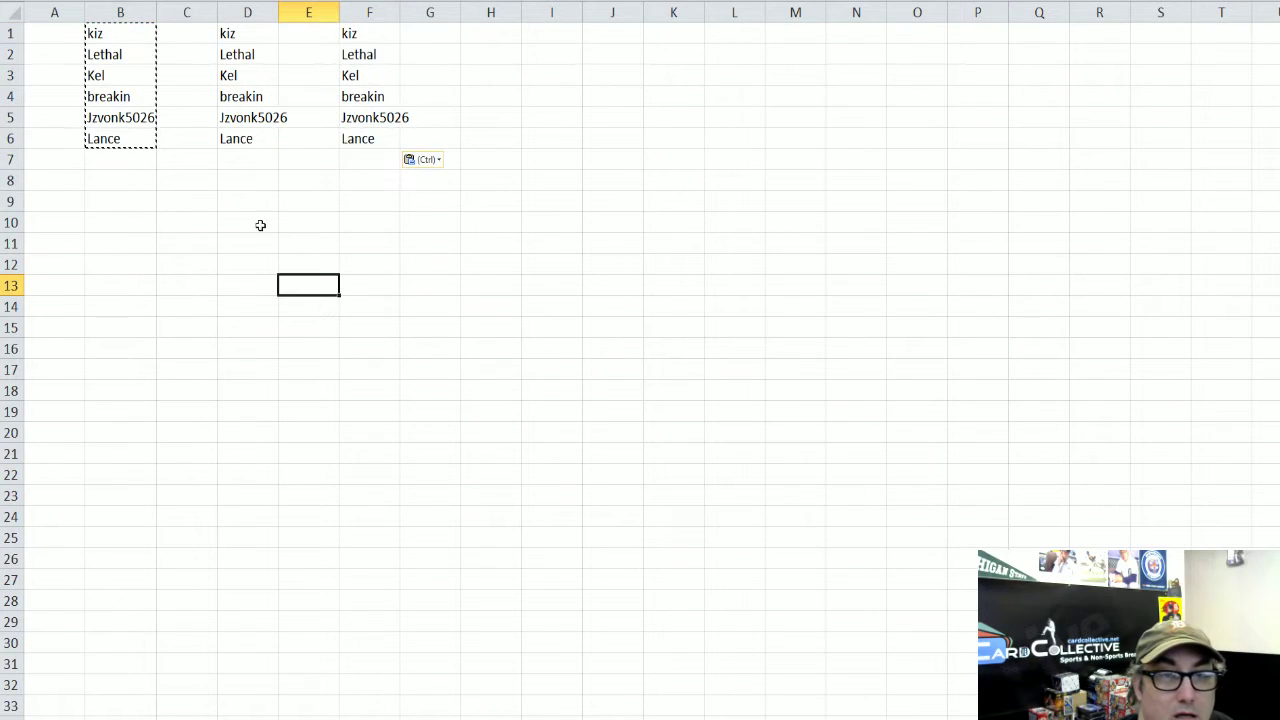
{"action": "left_click", "coordinate": [487, 32]}
{"action": "key", "text": "ctrl+v"}
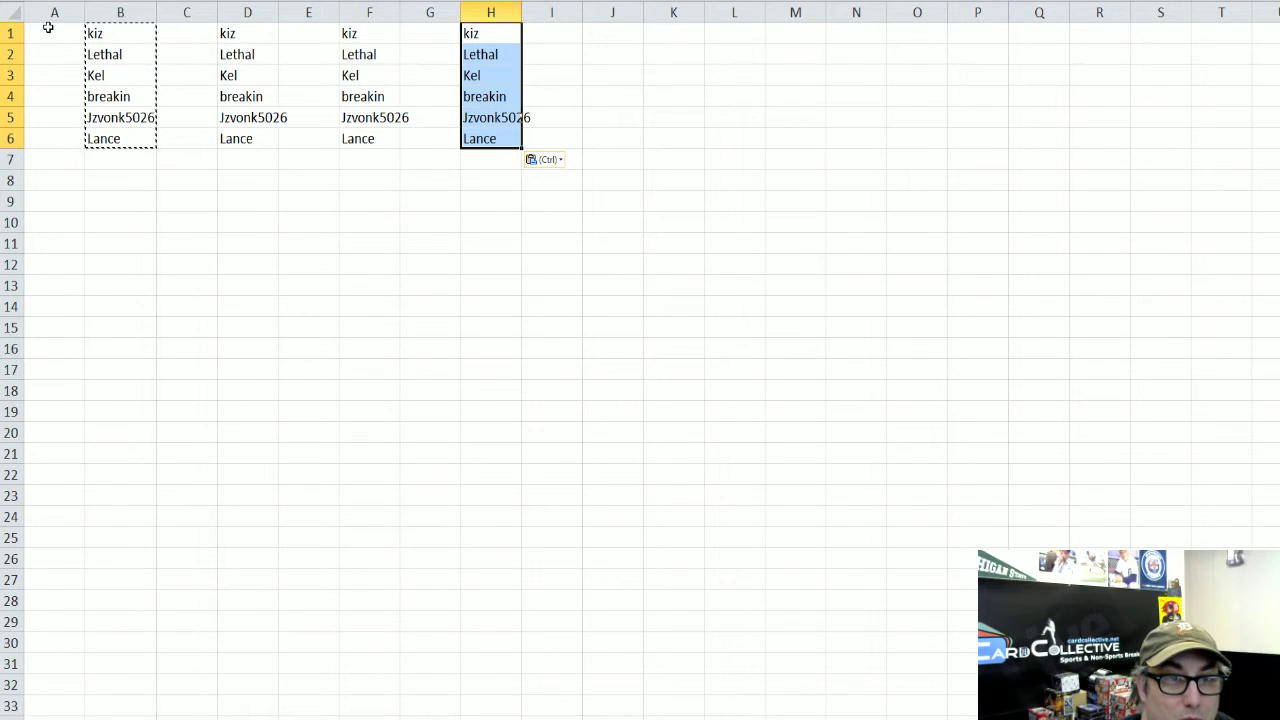
{"action": "left_click_drag", "start_coordinate": [52, 28], "coordinate": [187, 33]}
{"action": "left_click", "coordinate": [177, 157]}
{"action": "left_click", "coordinate": [57, 129]}
{"action": "left_click_drag", "start_coordinate": [293, 30], "coordinate": [306, 119]}
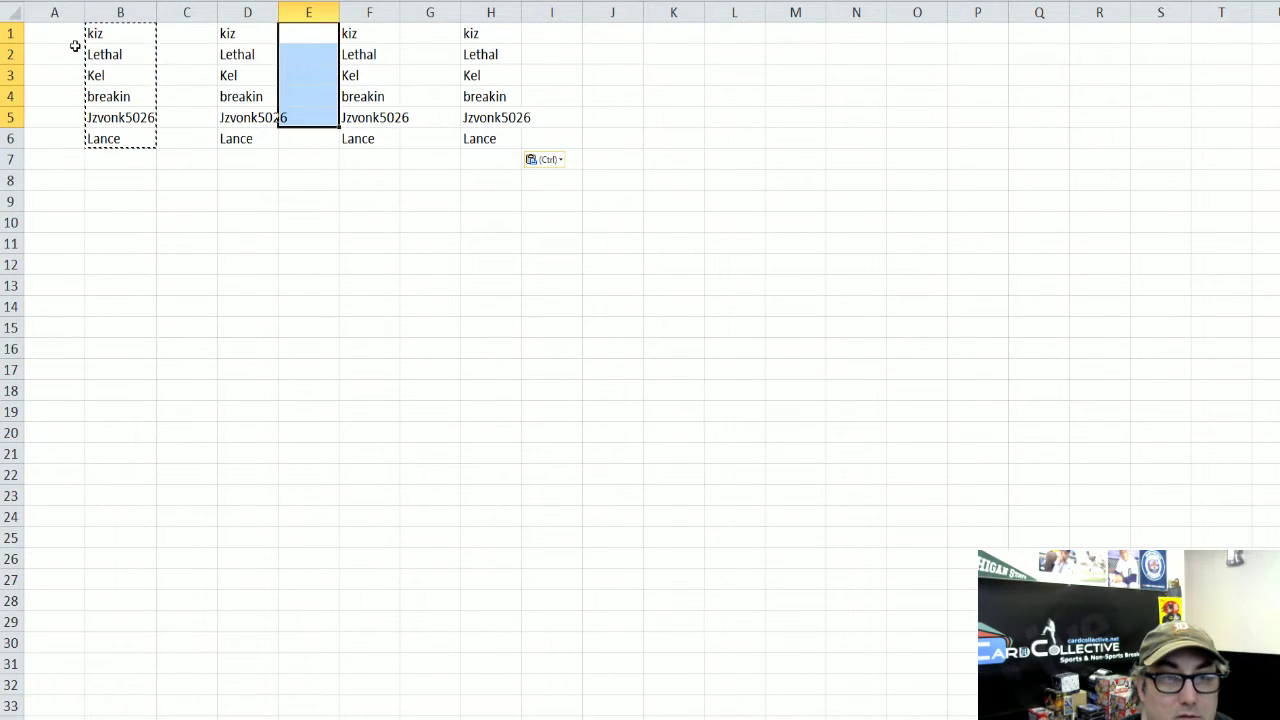
{"action": "left_click_drag", "start_coordinate": [64, 28], "coordinate": [77, 134]}
{"action": "left_click_drag", "start_coordinate": [191, 134], "coordinate": [193, 33]}
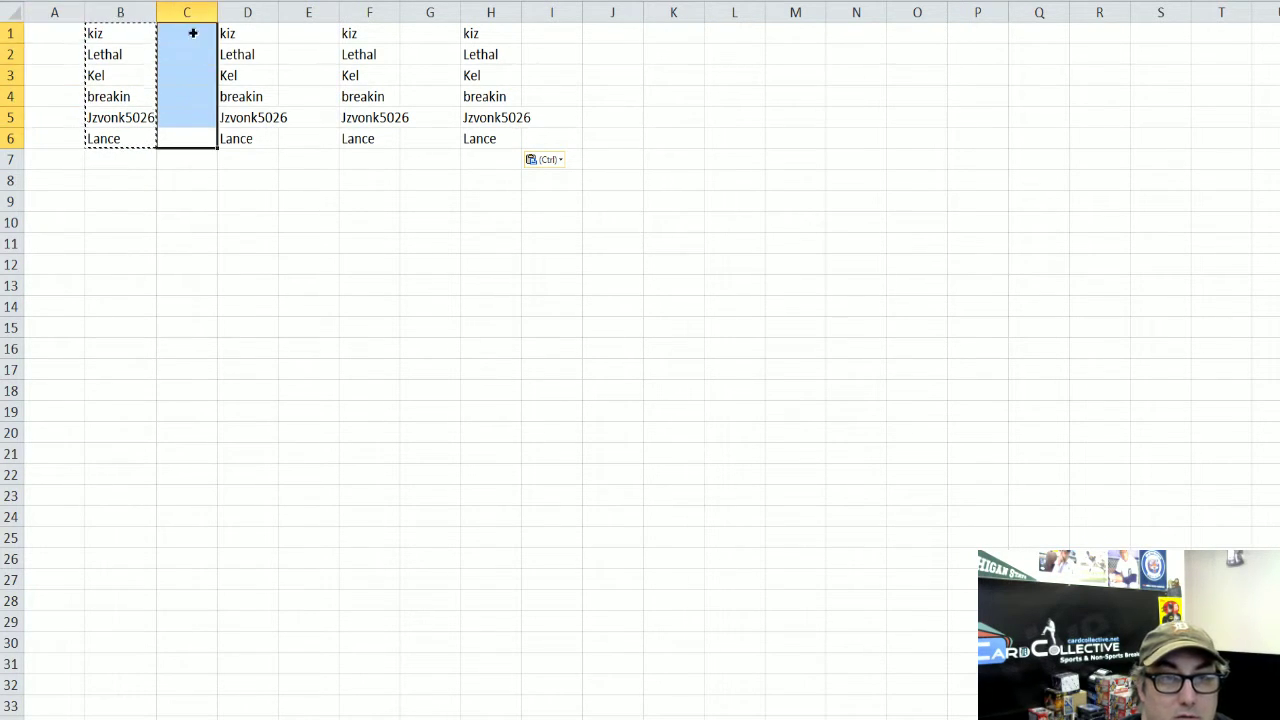
{"action": "left_click_drag", "start_coordinate": [297, 34], "coordinate": [306, 138]}
{"action": "left_click_drag", "start_coordinate": [429, 131], "coordinate": [430, 33]}
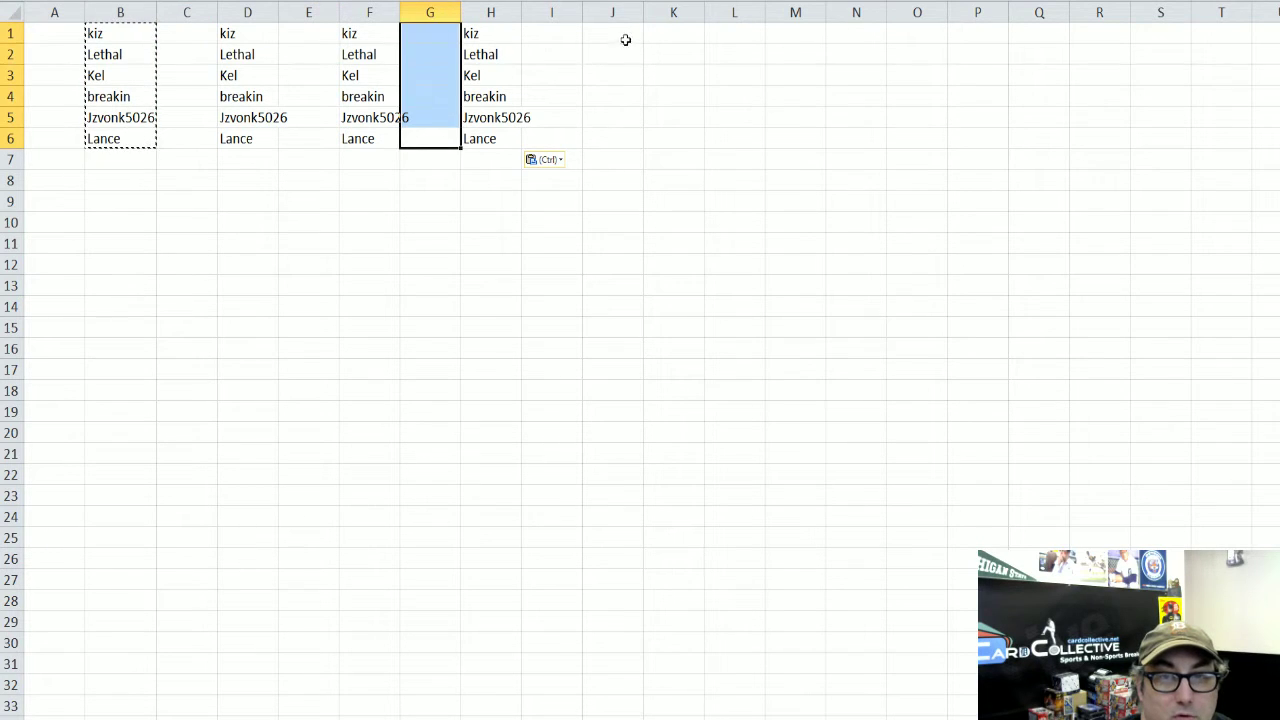
{"action": "left_click_drag", "start_coordinate": [553, 33], "coordinate": [550, 138]}
{"action": "left_click", "coordinate": [414, 222]}
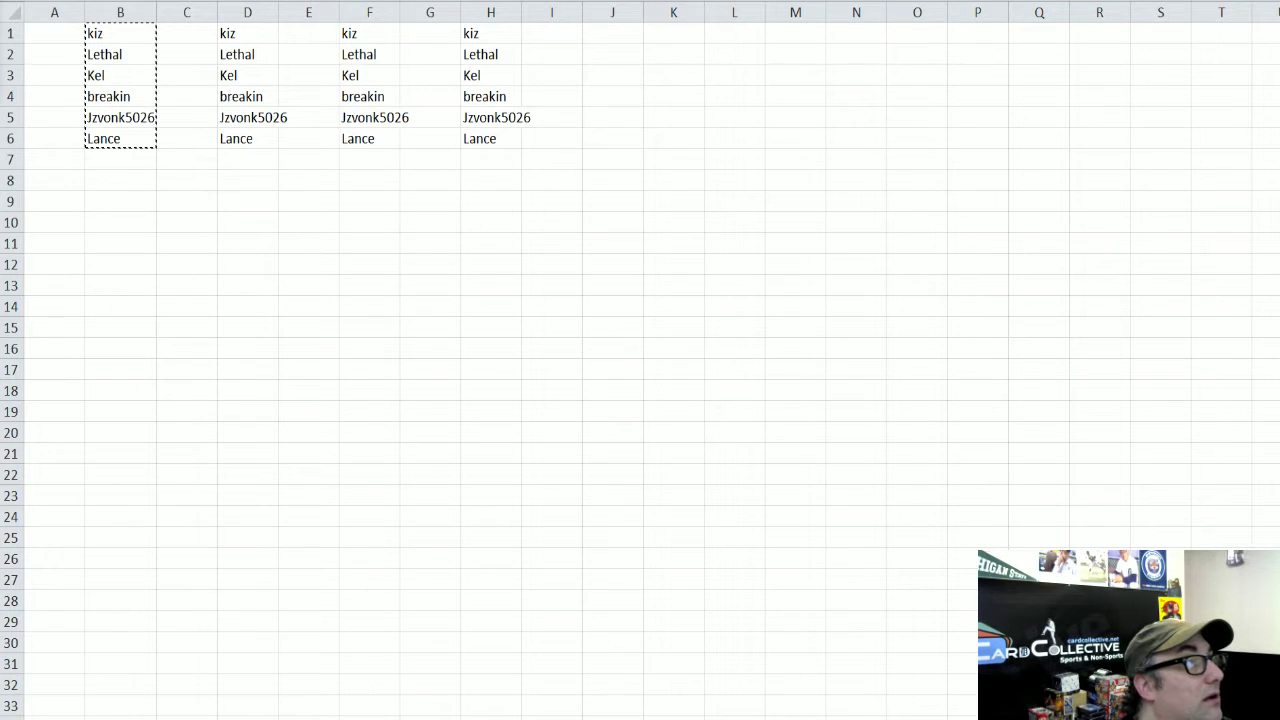
Paste the copied list of baseball teams starting in K1 and autofit column K to the team names.
{"action": "key", "text": "Escape"}
{"action": "left_click", "coordinate": [677, 34]}
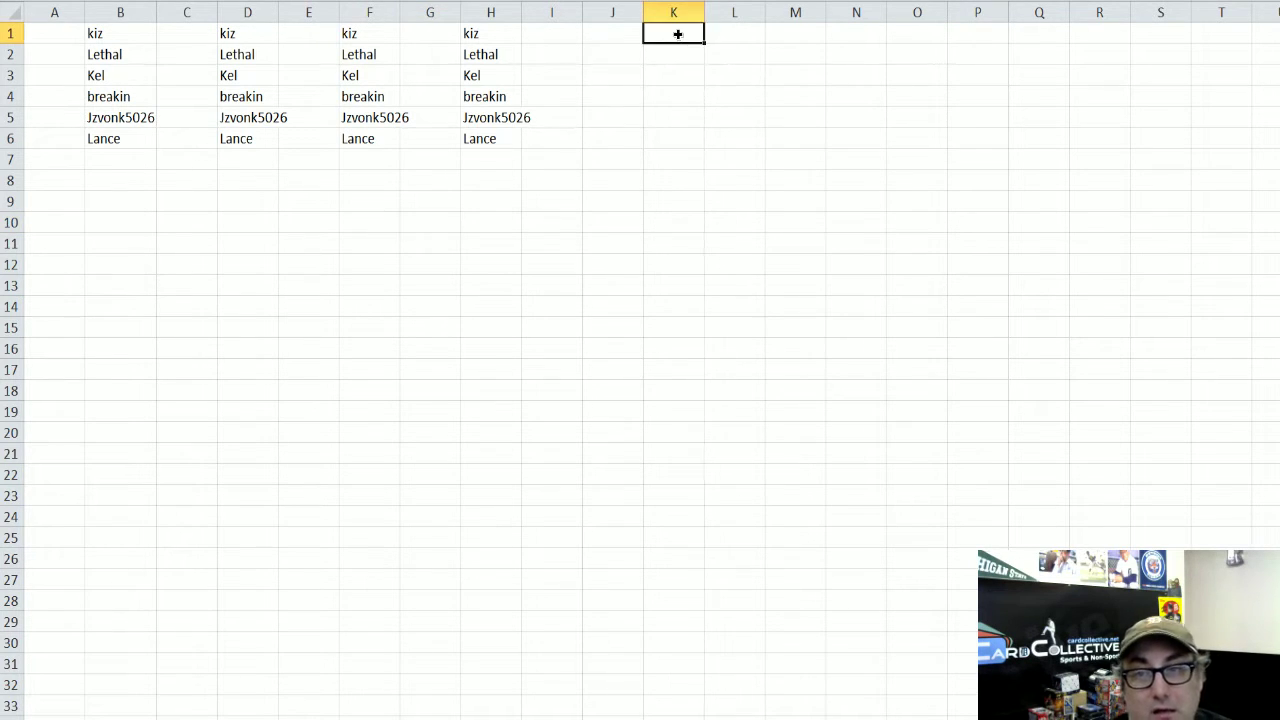
{"action": "key", "text": "ctrl+v"}
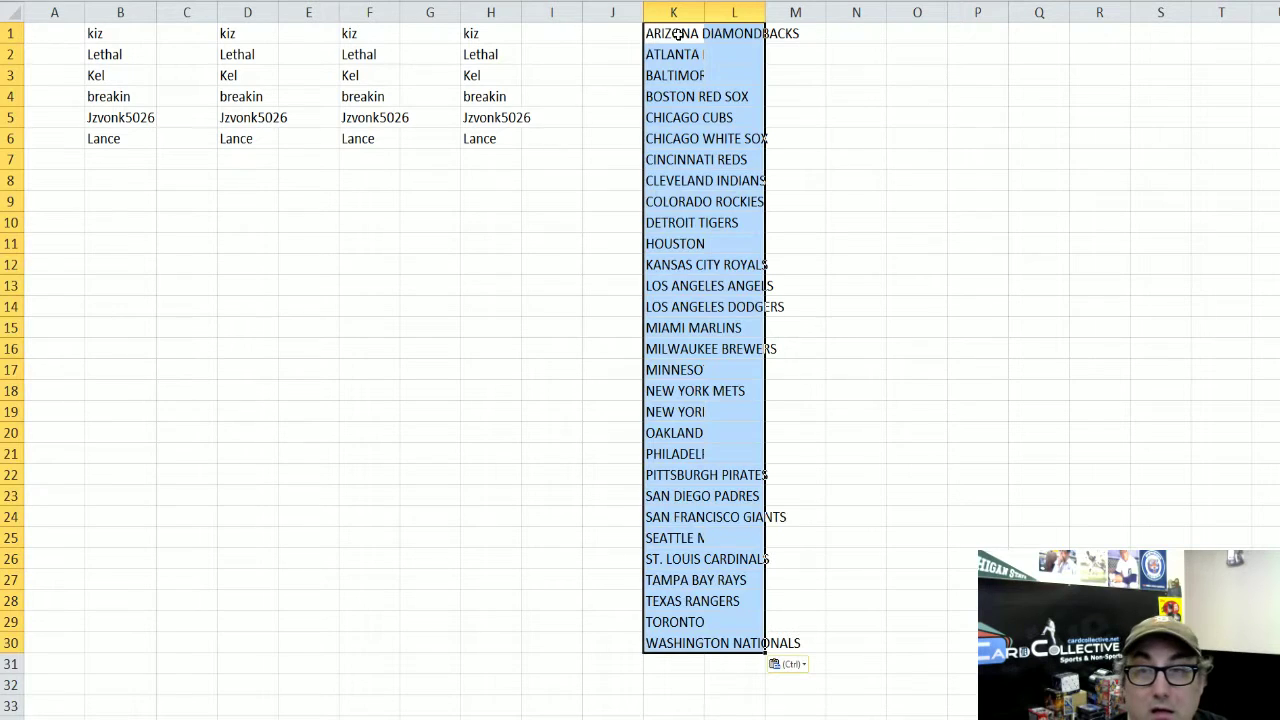
{"action": "left_click", "coordinate": [700, 12]}
{"action": "double_click", "coordinate": [701, 12]}
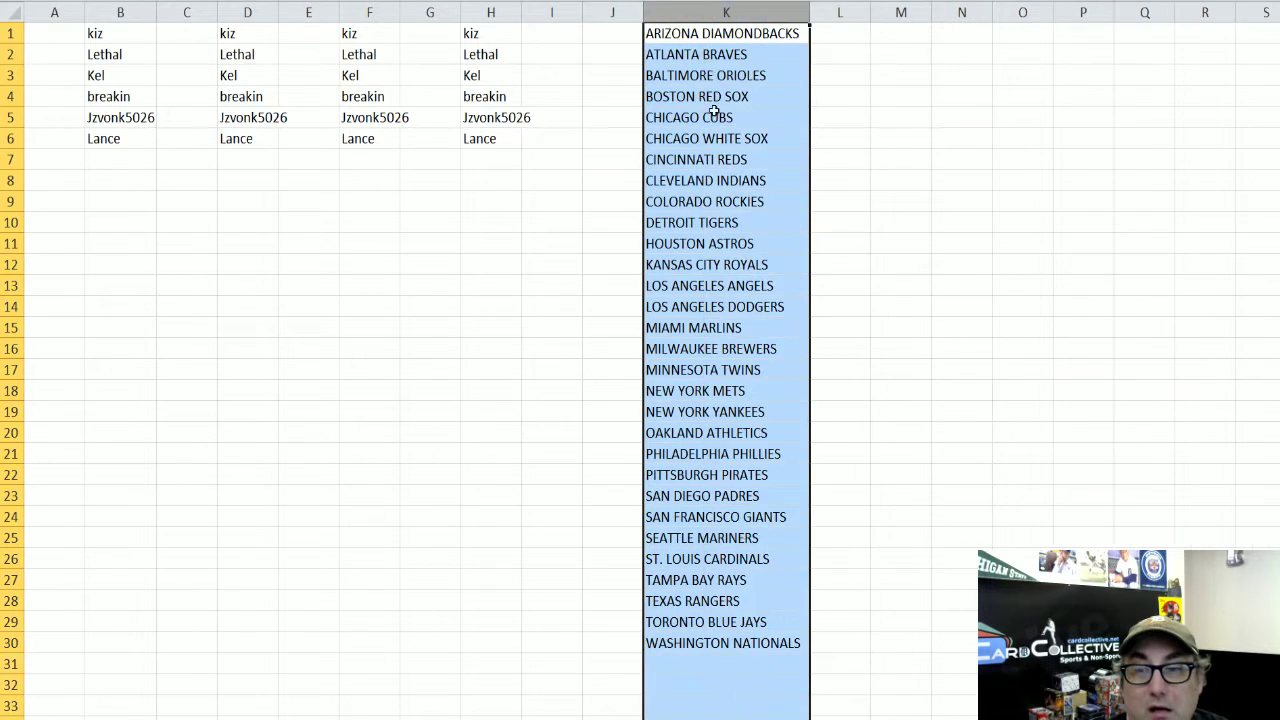
{"action": "left_click", "coordinate": [713, 111]}
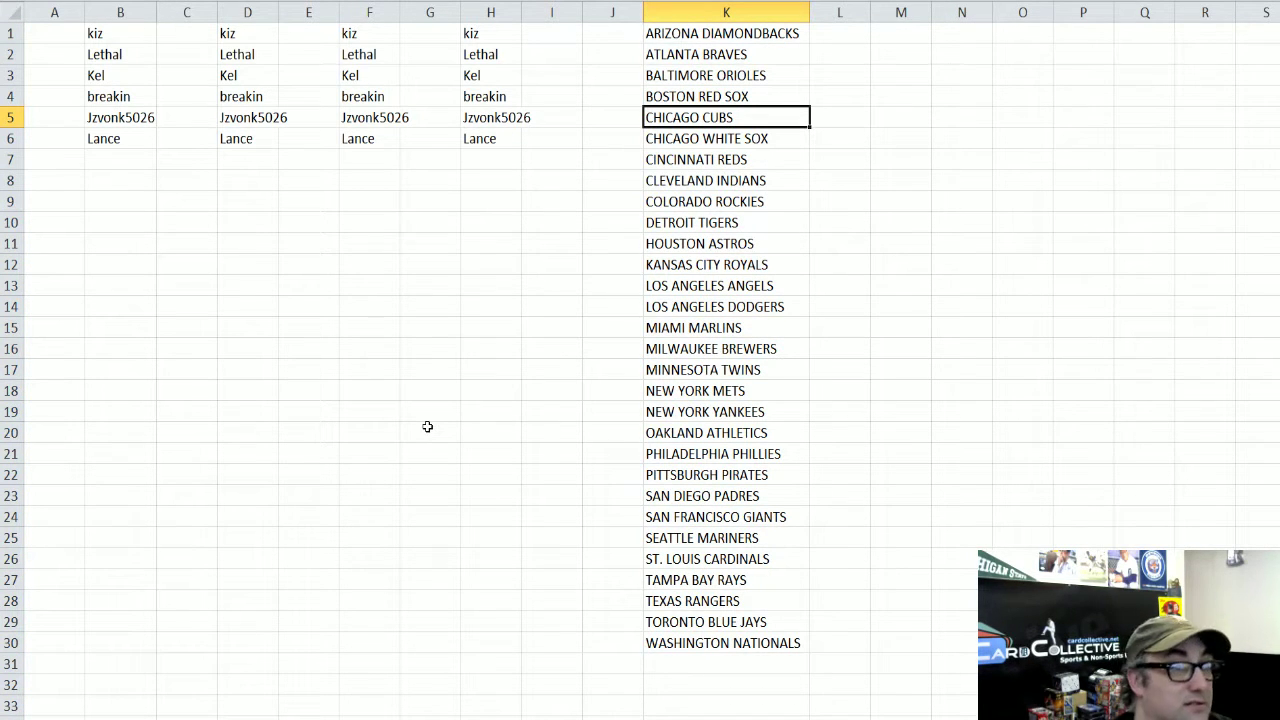
Move LOS ANGELES DODGERS from the team list to A1 and autofit column A.
{"action": "left_click", "coordinate": [707, 309]}
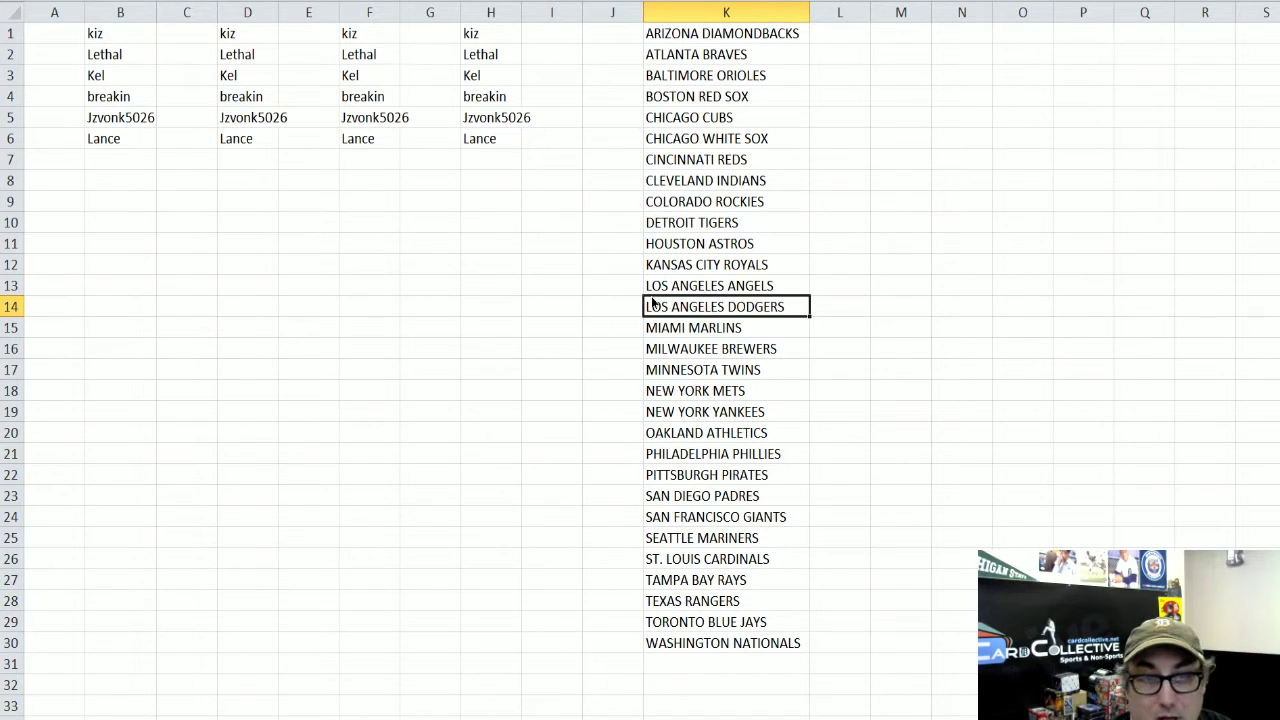
{"action": "left_click_drag", "start_coordinate": [709, 300], "coordinate": [46, 32]}
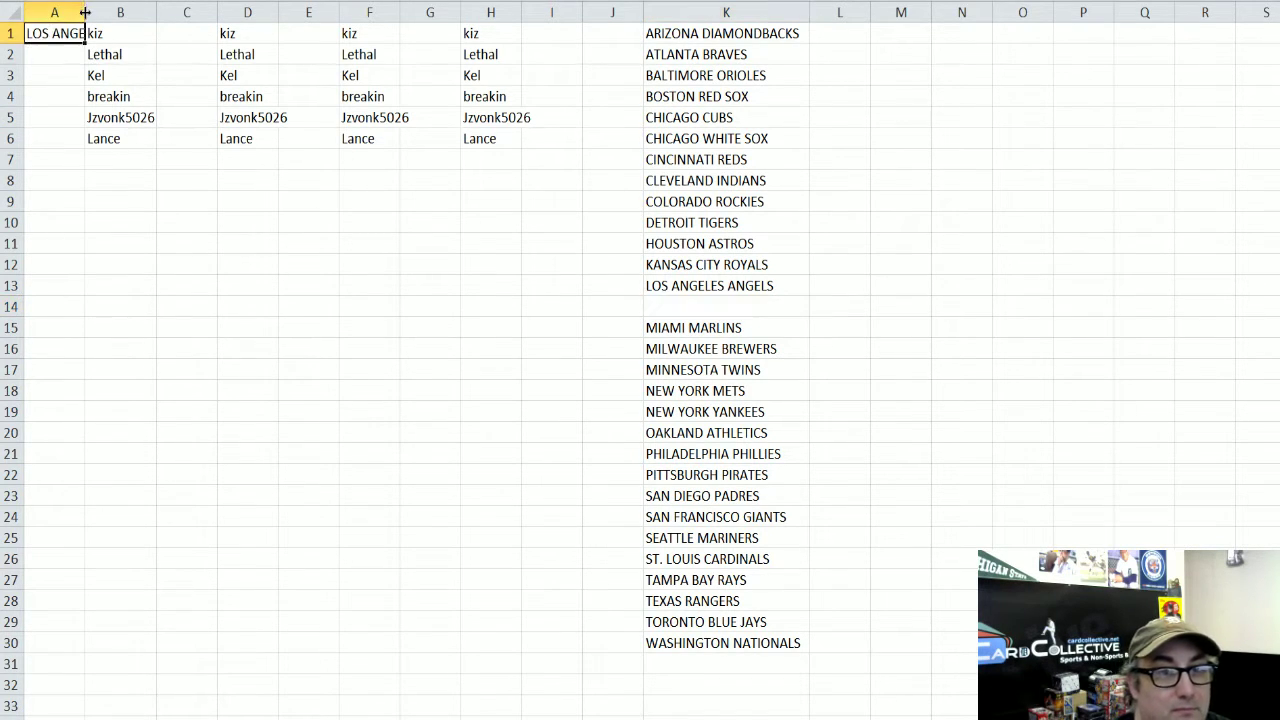
{"action": "double_click", "coordinate": [85, 12]}
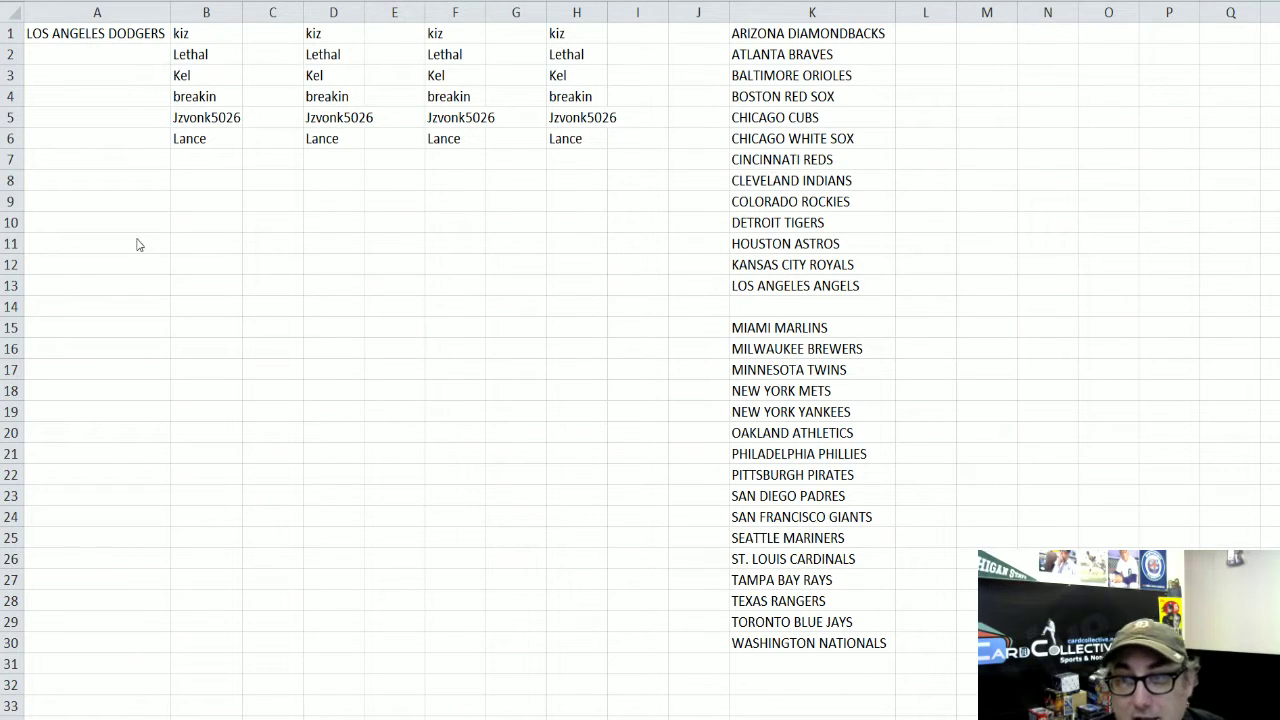
Move CHICAGO CUBS from the team list in column K to A2.
{"action": "key", "text": "alt+Tab"}
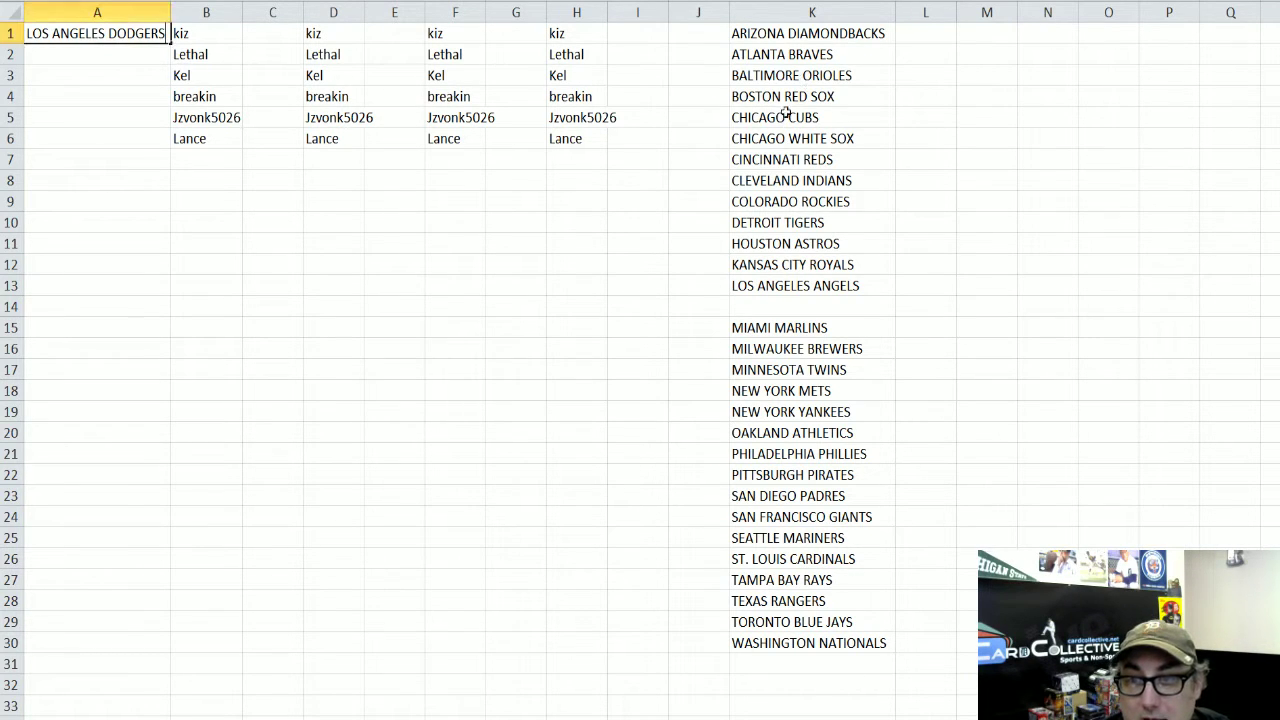
{"action": "left_click", "coordinate": [787, 113]}
{"action": "left_click_drag", "start_coordinate": [790, 107], "coordinate": [82, 72]}
{"action": "left_click", "coordinate": [123, 78]}
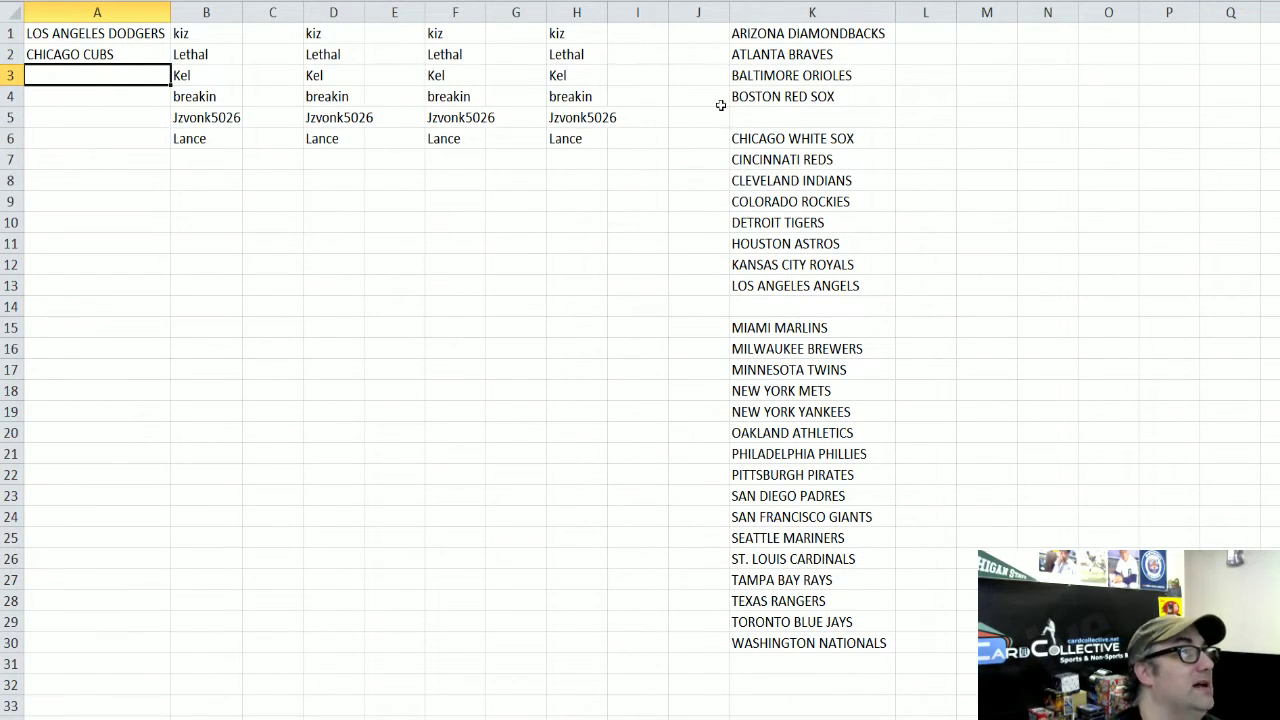
{"action": "left_click_drag", "start_coordinate": [778, 30], "coordinate": [798, 643]}
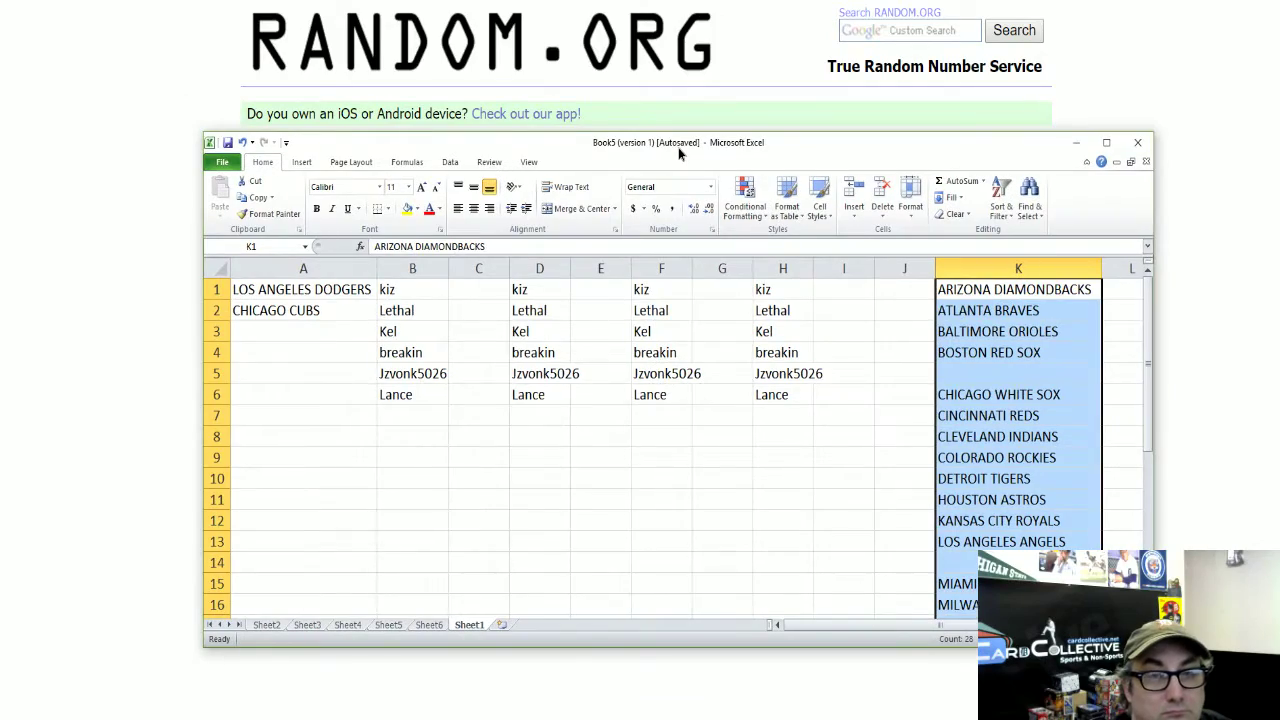
{"action": "left_click_drag", "start_coordinate": [678, 147], "coordinate": [661, 121]}
{"action": "double_click", "coordinate": [661, 121]}
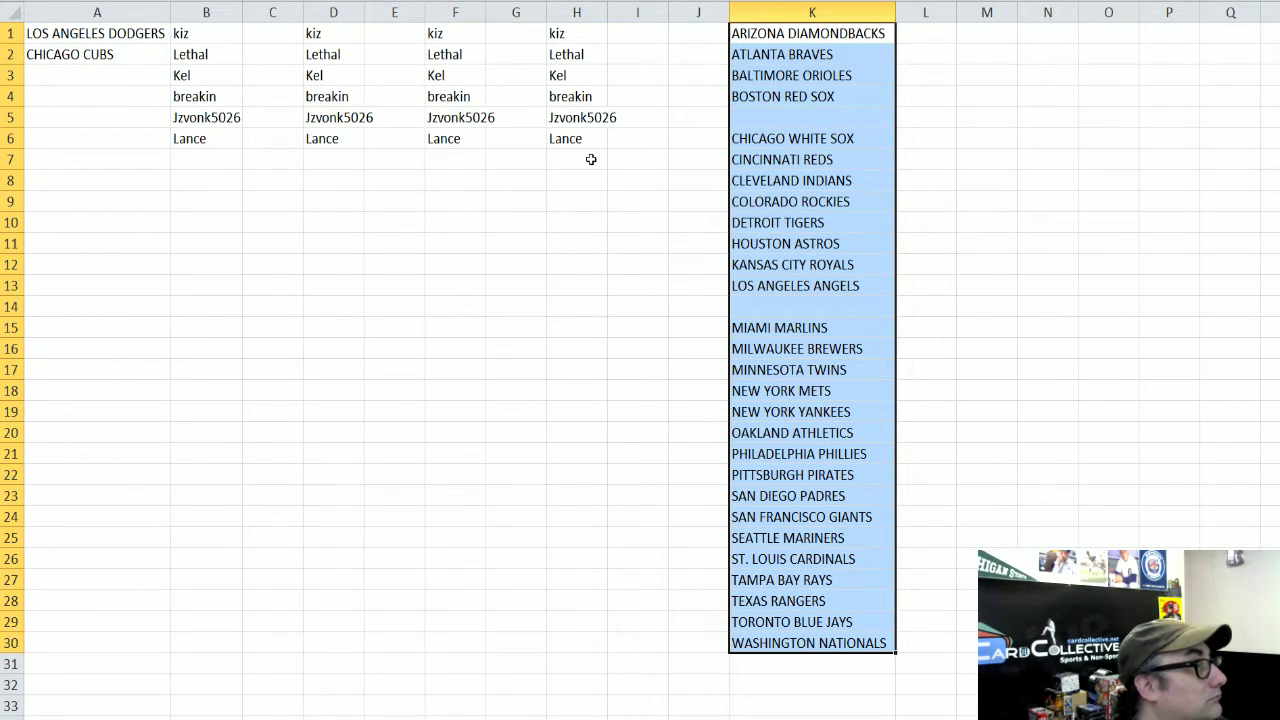
{"action": "left_click", "coordinate": [700, 176]}
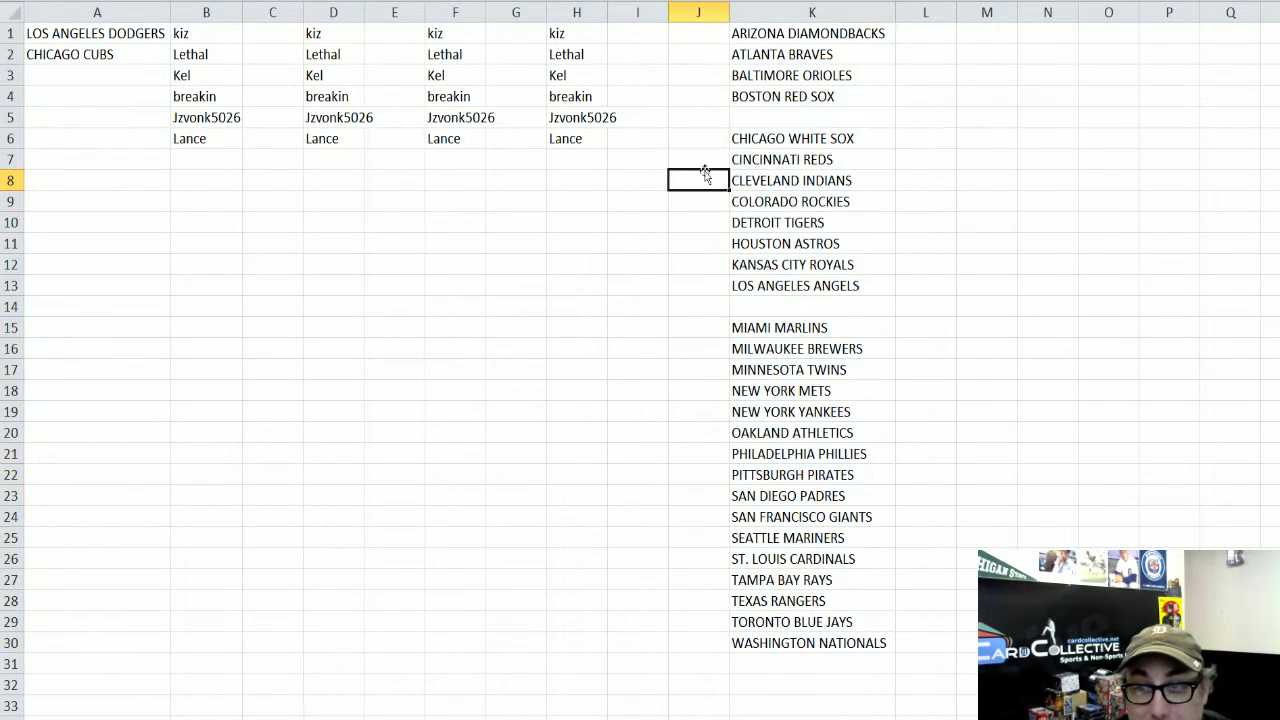
Move BOSTON RED SOX from the team list in column K to A3.
{"action": "left_click", "coordinate": [803, 92]}
{"action": "left_click_drag", "start_coordinate": [803, 88], "coordinate": [117, 71]}
{"action": "left_click", "coordinate": [123, 92]}
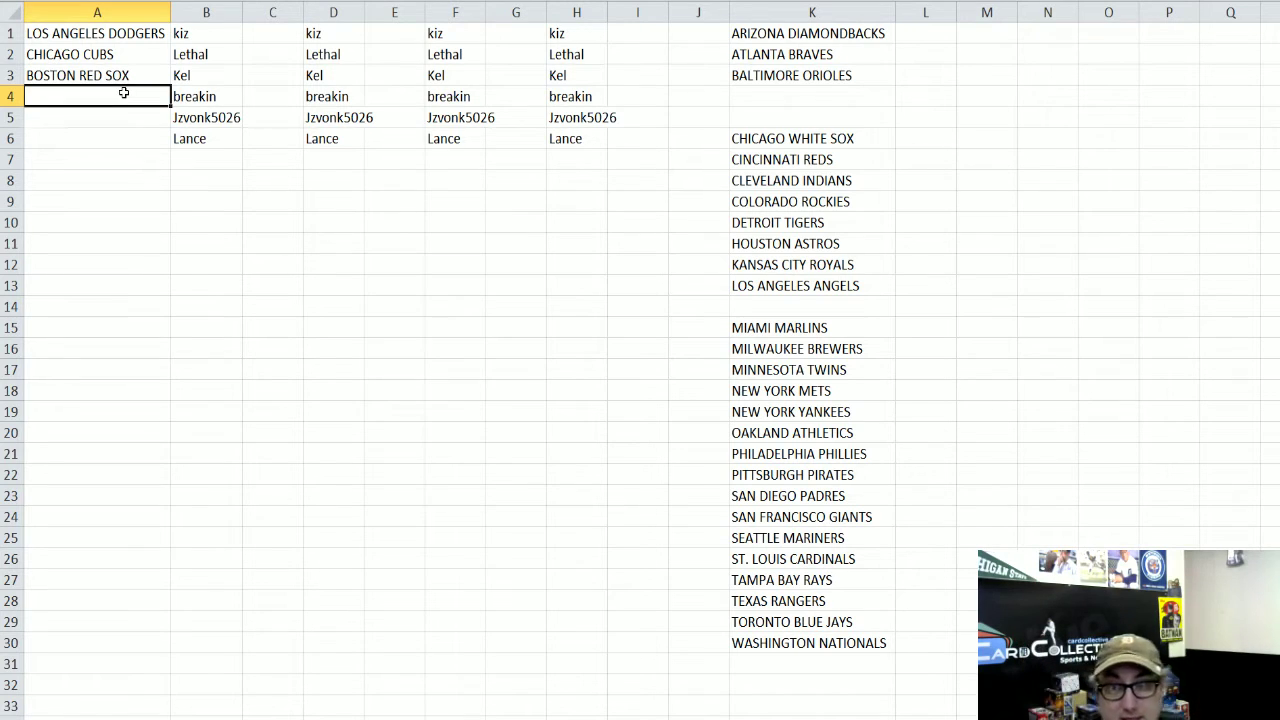
Move NEW YORK YANKEES from the team list in column K to A4 and ST. LOUIS CARDINALS to A5.
{"action": "left_click", "coordinate": [810, 392]}
{"action": "left_click", "coordinate": [809, 407]}
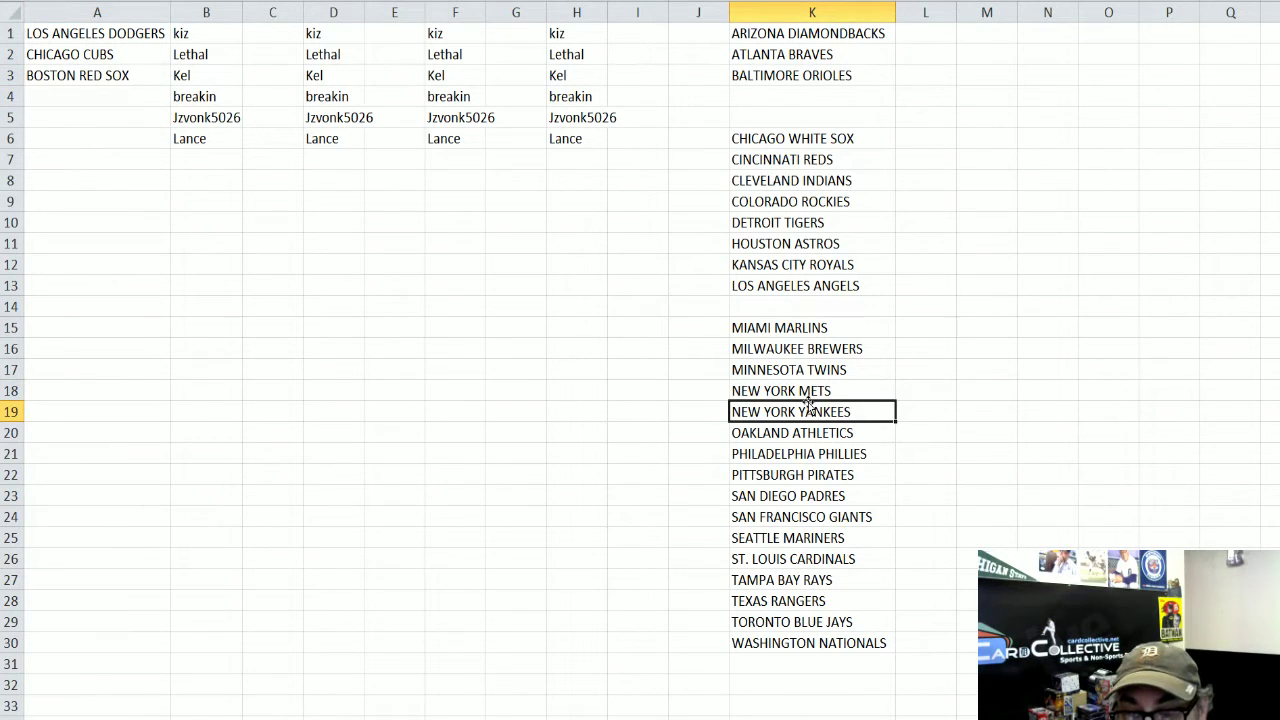
{"action": "left_click_drag", "start_coordinate": [809, 407], "coordinate": [69, 104]}
{"action": "left_click", "coordinate": [109, 121]}
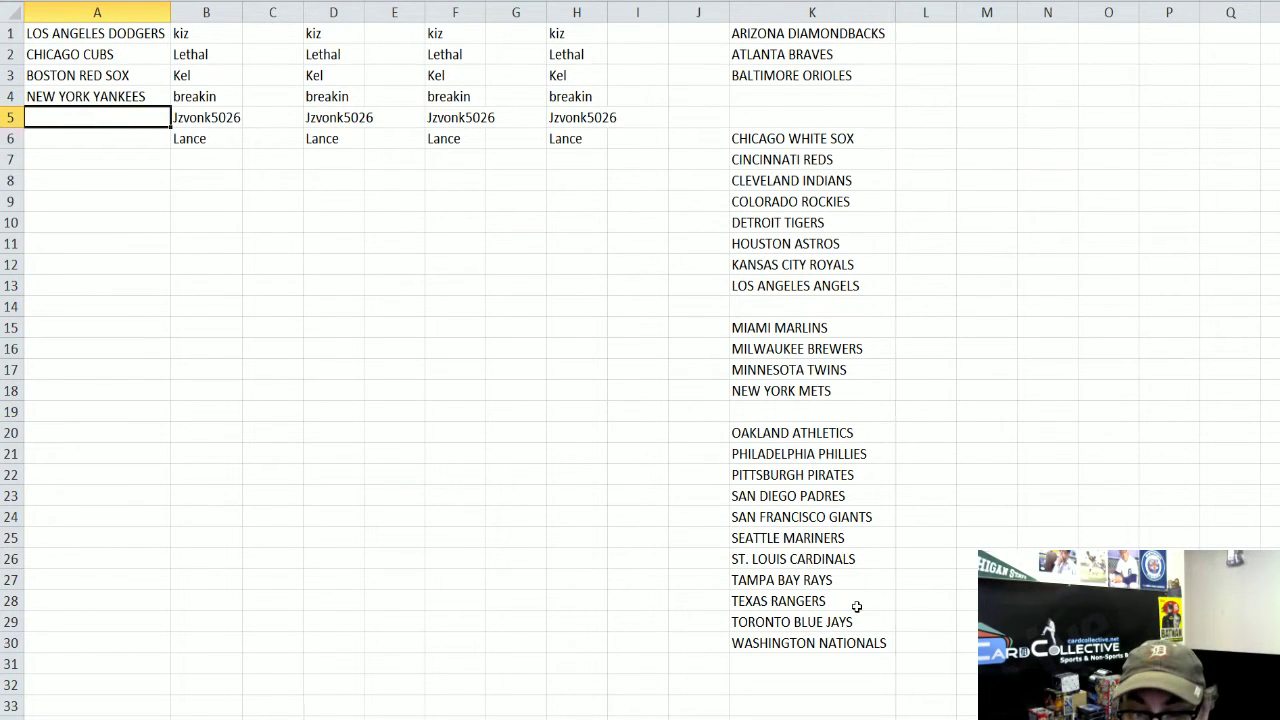
{"action": "left_click", "coordinate": [823, 551]}
{"action": "left_click_drag", "start_coordinate": [823, 551], "coordinate": [81, 131]}
{"action": "left_click", "coordinate": [81, 134]}
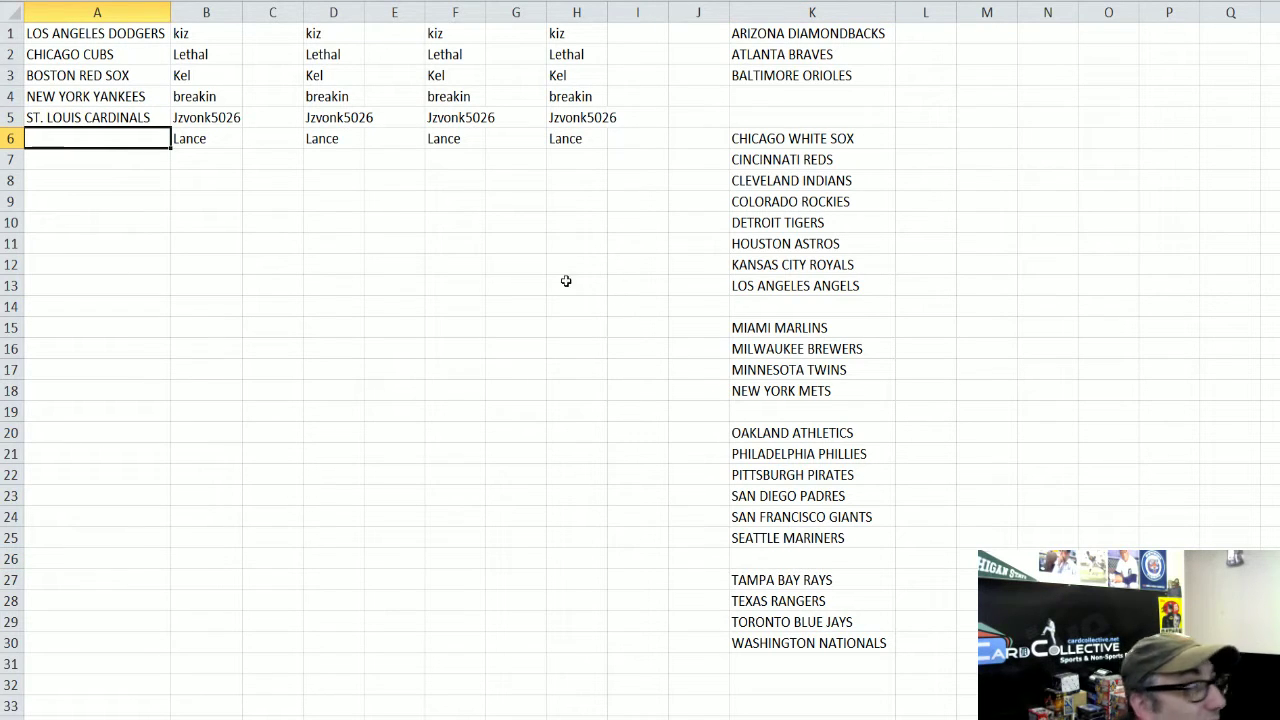
Move ATLANTA BRAVES from the team list in column K to A6.
{"action": "left_click", "coordinate": [253, 133]}
{"action": "left_click", "coordinate": [110, 132]}
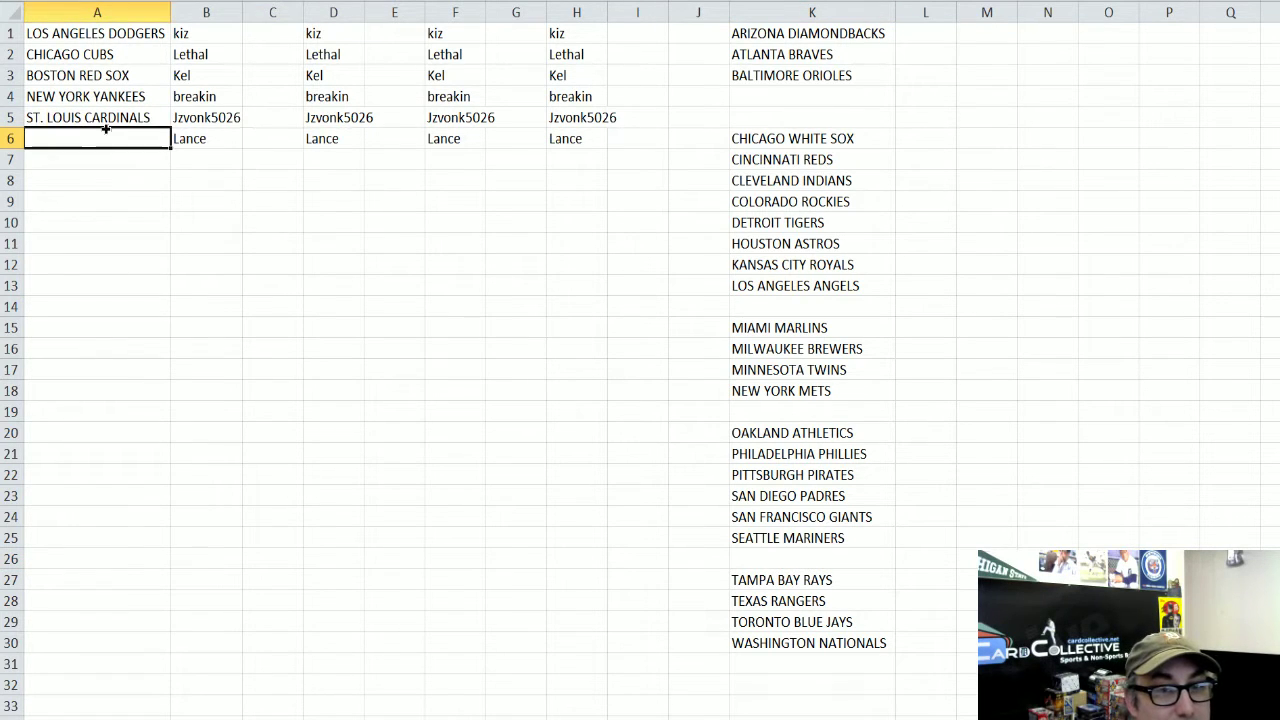
{"action": "left_click", "coordinate": [283, 136]}
{"action": "left_click", "coordinate": [130, 136]}
{"action": "left_click", "coordinate": [279, 136]}
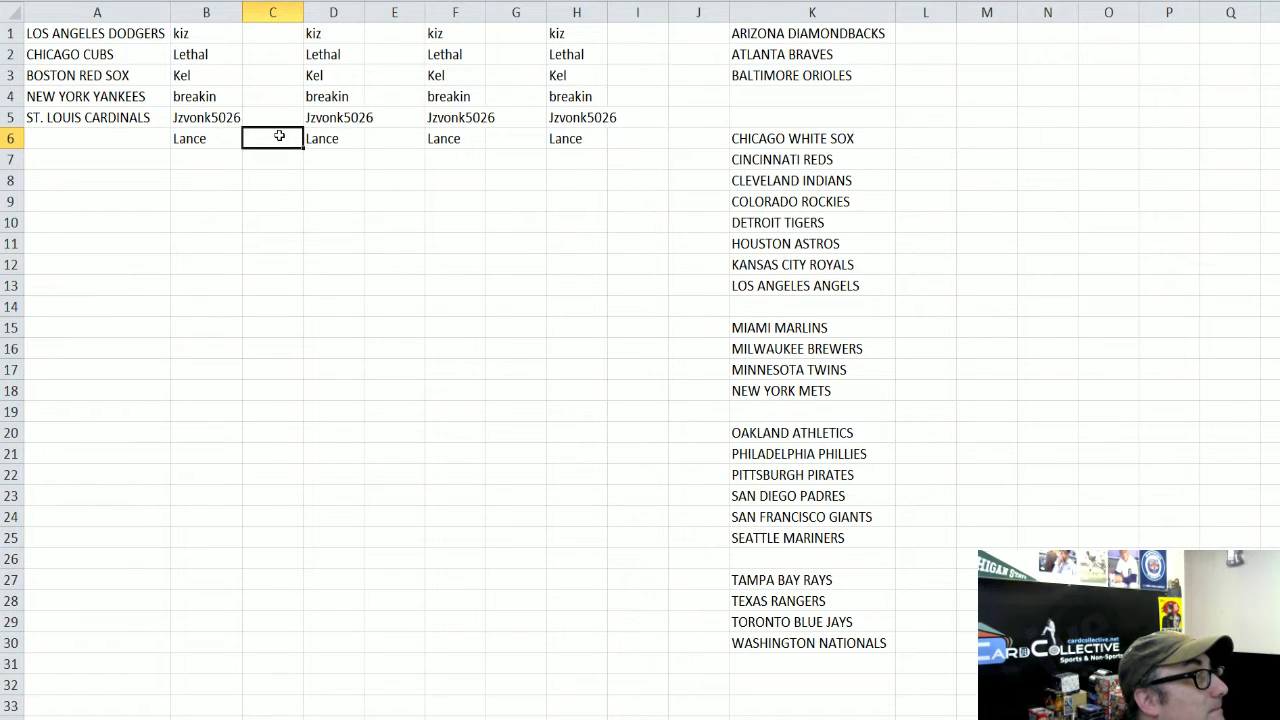
{"action": "left_click", "coordinate": [808, 56]}
{"action": "left_click_drag", "start_coordinate": [731, 56], "coordinate": [114, 147]}
{"action": "left_click", "coordinate": [277, 141]}
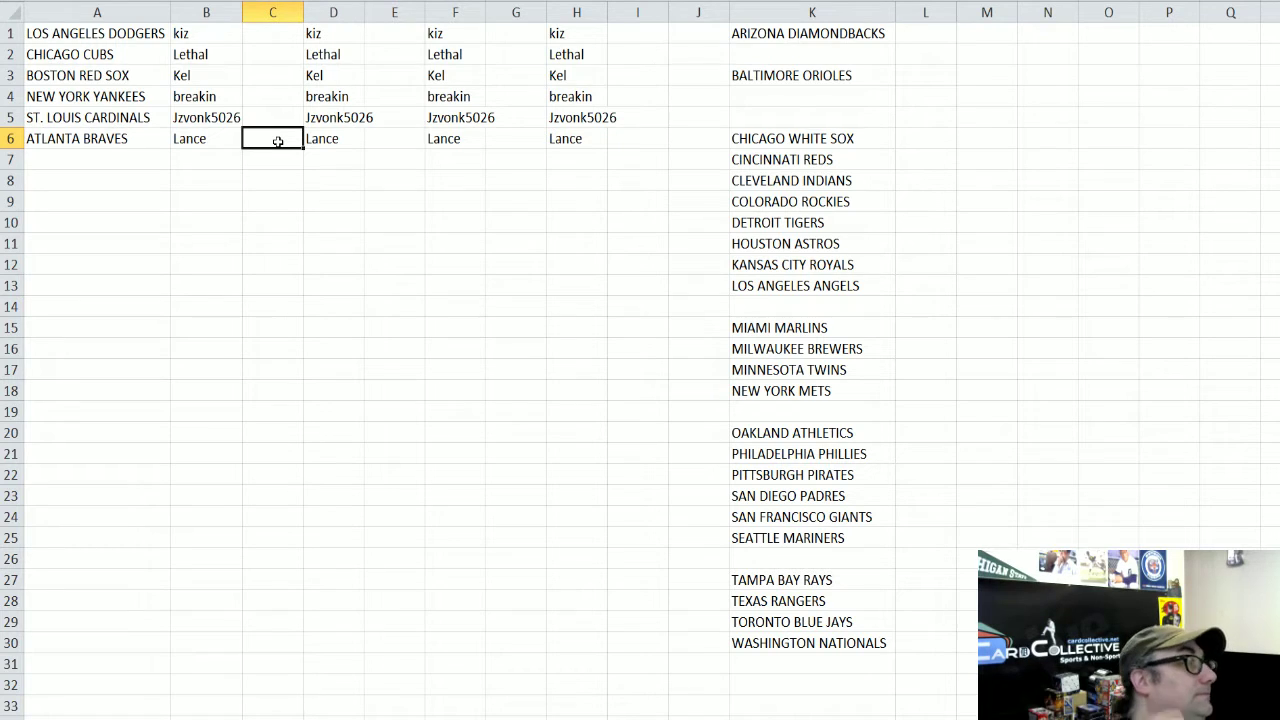
Move WASHINGTON NATIONALS from the team list in column K to C6 and autofit column C.
{"action": "left_click", "coordinate": [842, 647]}
{"action": "left_click_drag", "start_coordinate": [835, 630], "coordinate": [271, 139]}
{"action": "left_click", "coordinate": [257, 117]}
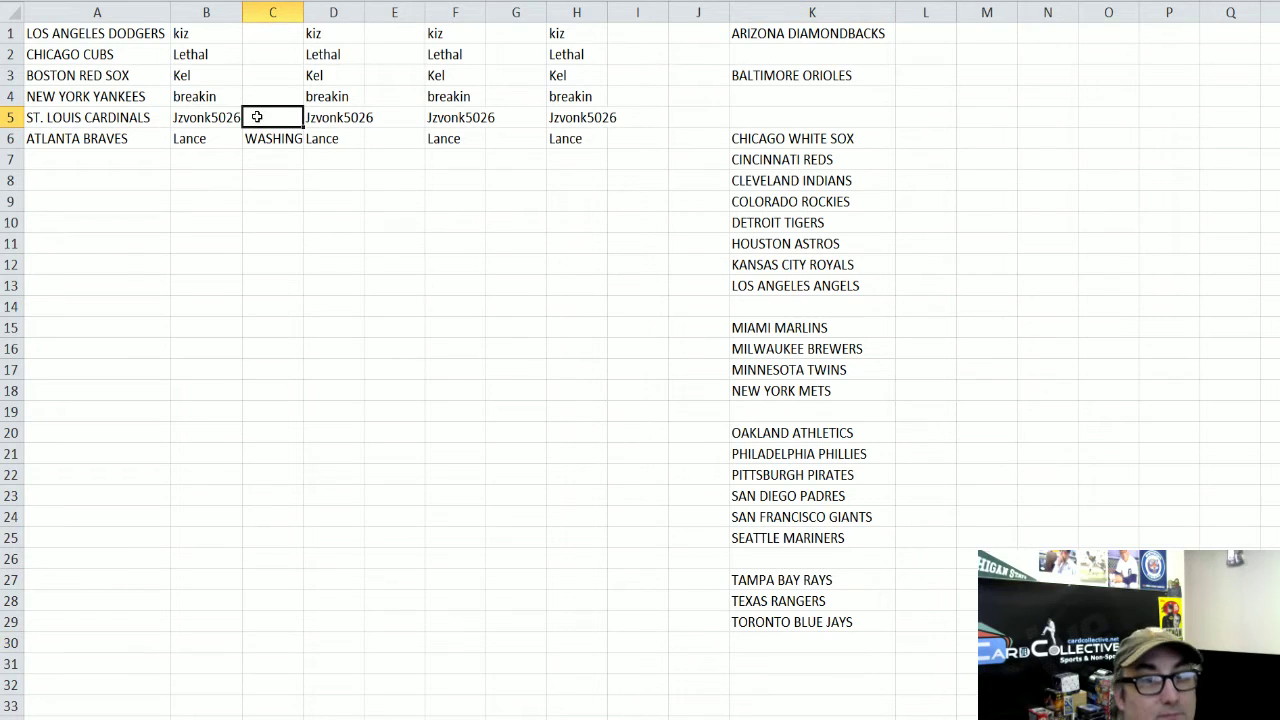
{"action": "double_click", "coordinate": [303, 12]}
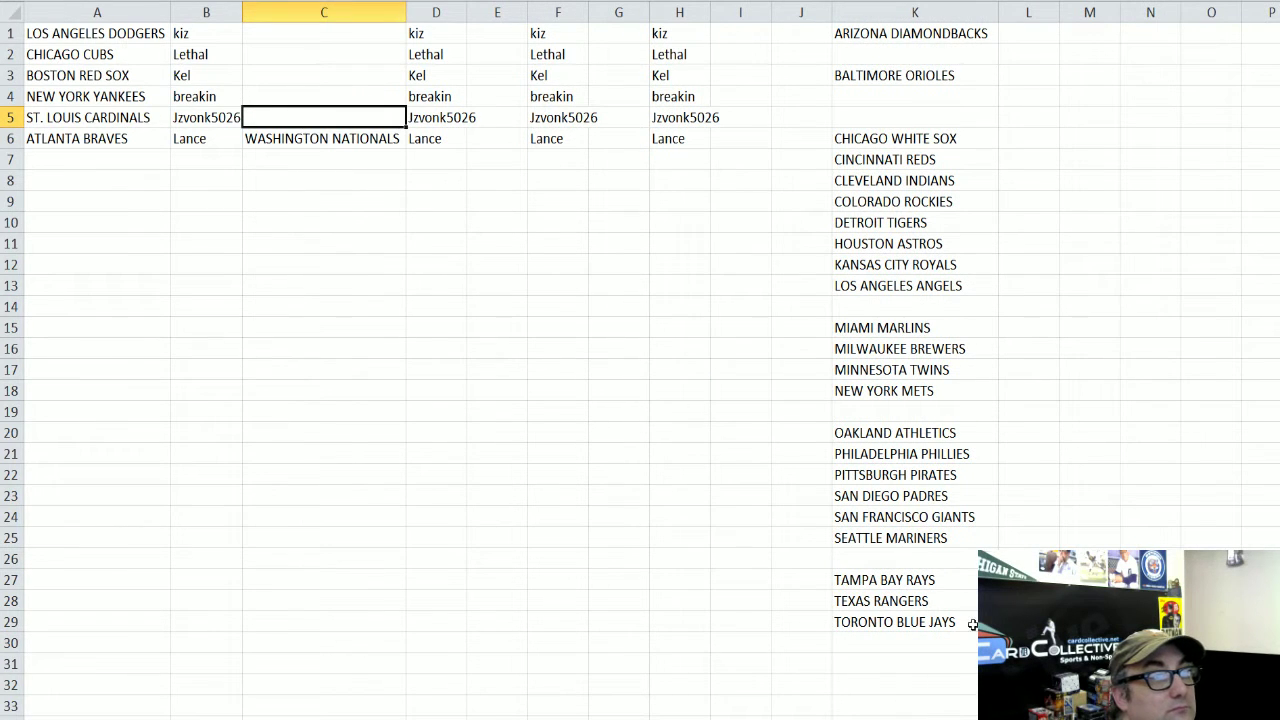
Move PITTSBURGH PIRATES from the team list in column K to C5.
{"action": "left_click", "coordinate": [1089, 643]}
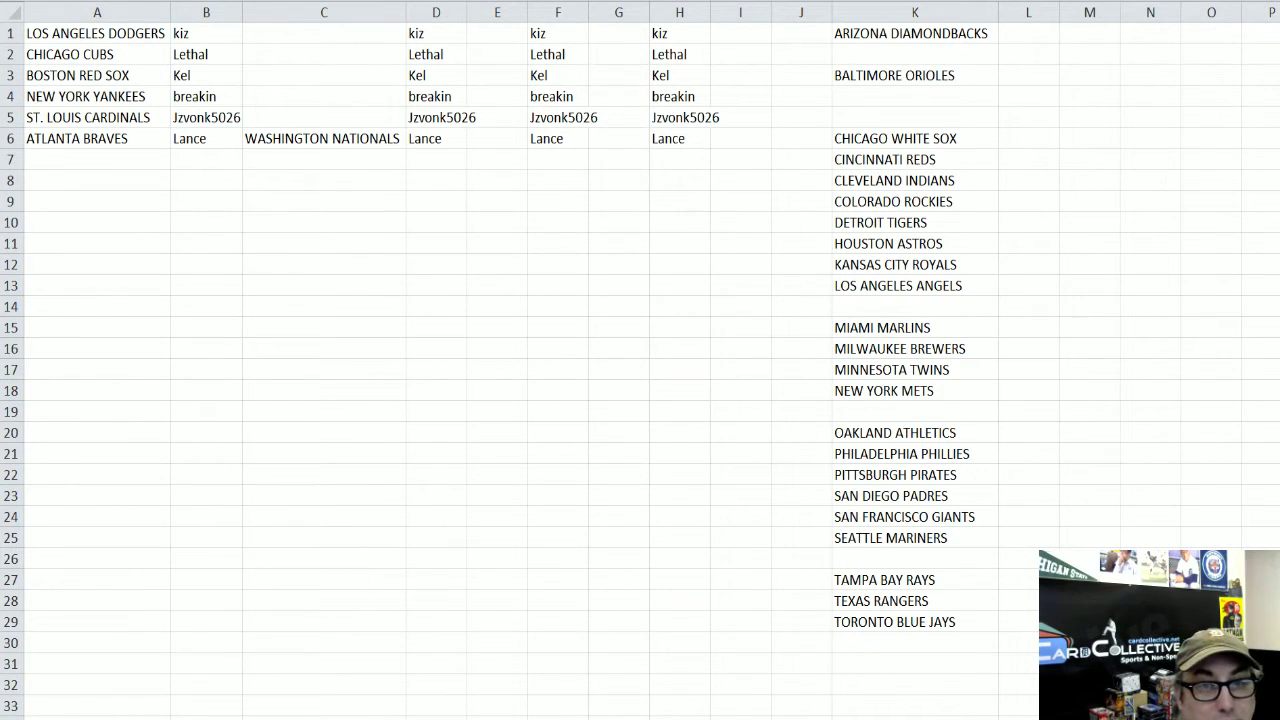
{"action": "left_click", "coordinate": [309, 133]}
{"action": "left_click", "coordinate": [309, 120]}
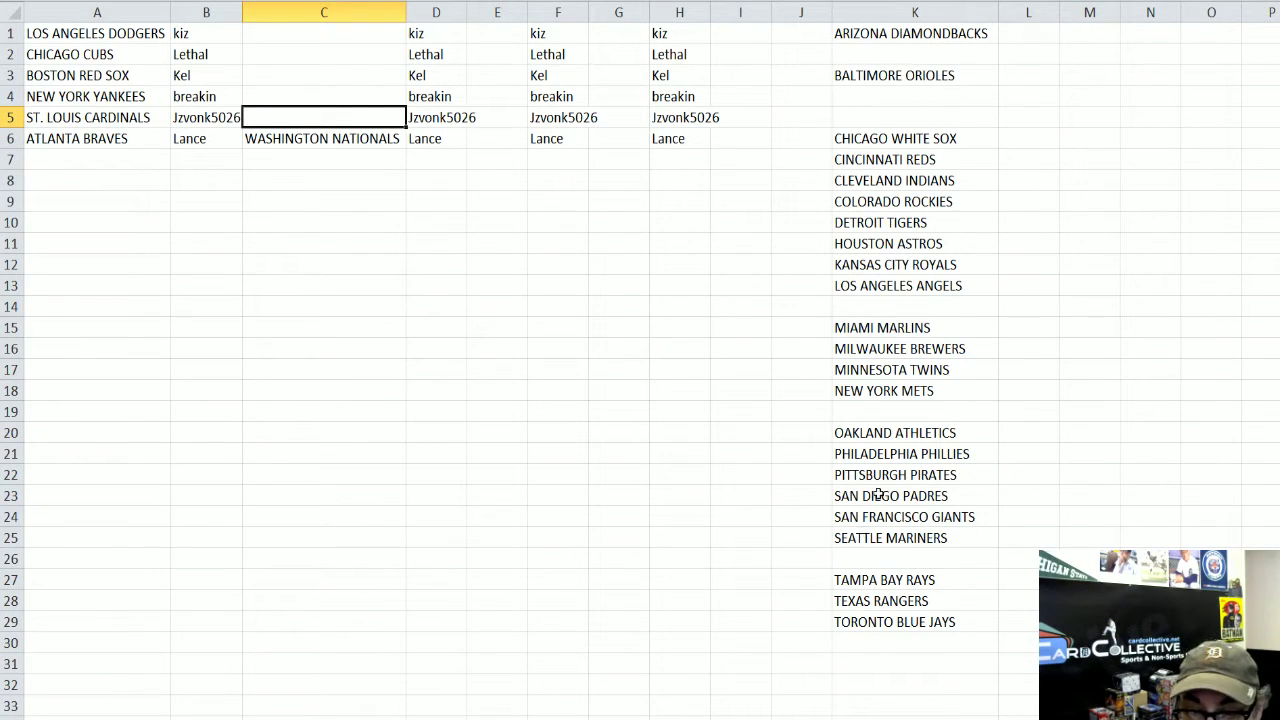
{"action": "left_click", "coordinate": [882, 477]}
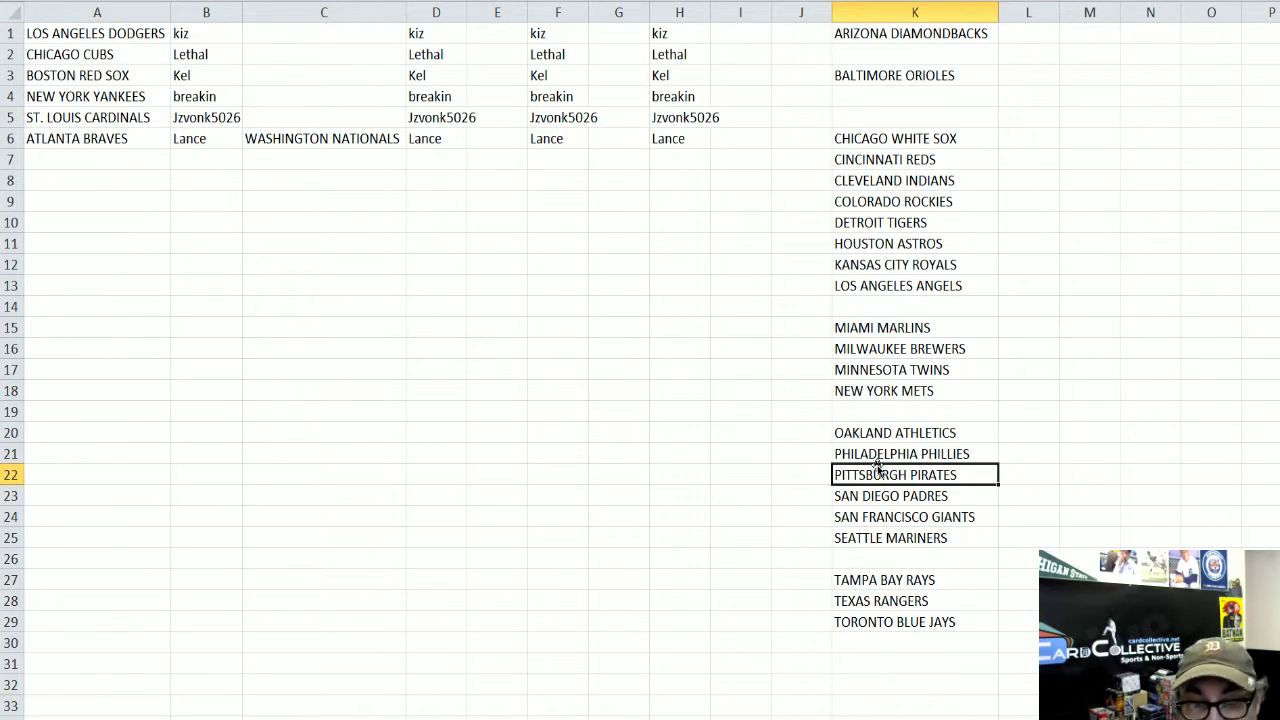
{"action": "left_click_drag", "start_coordinate": [878, 465], "coordinate": [252, 118]}
{"action": "left_click", "coordinate": [265, 90]}
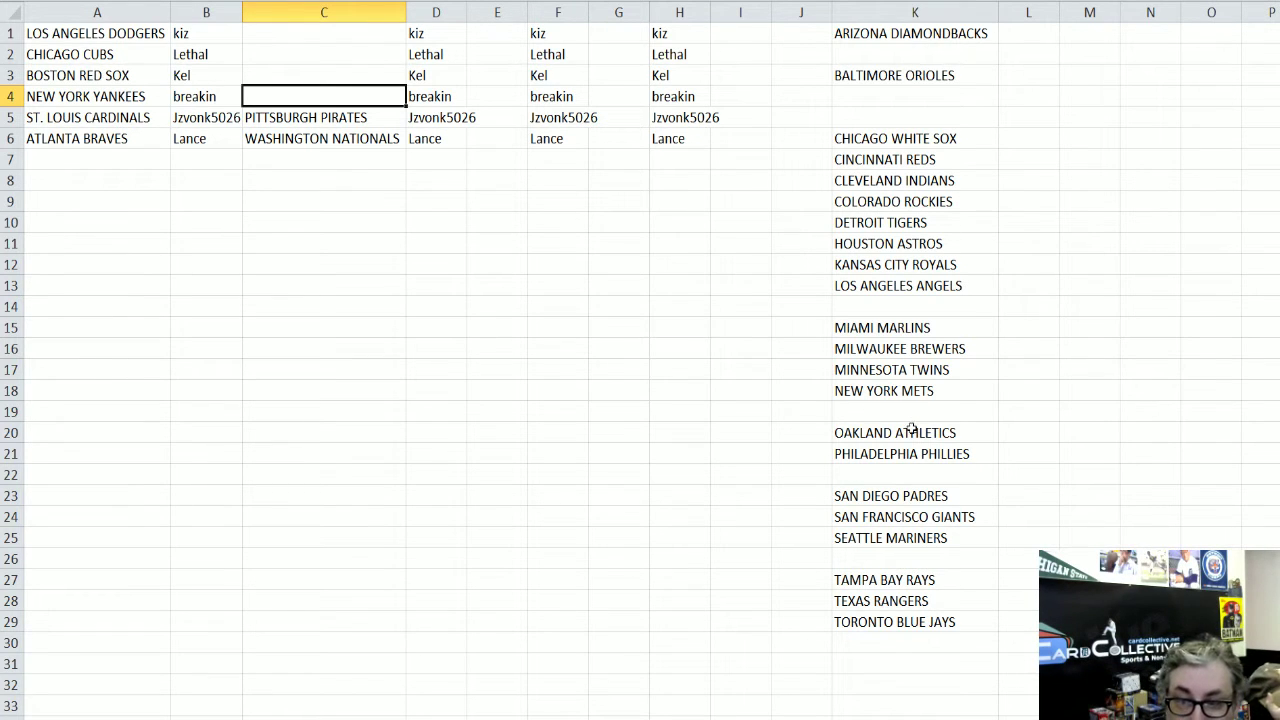
Move HOUSTON ASTROS from the team list in column K to C4.
{"action": "left_click", "coordinate": [889, 241]}
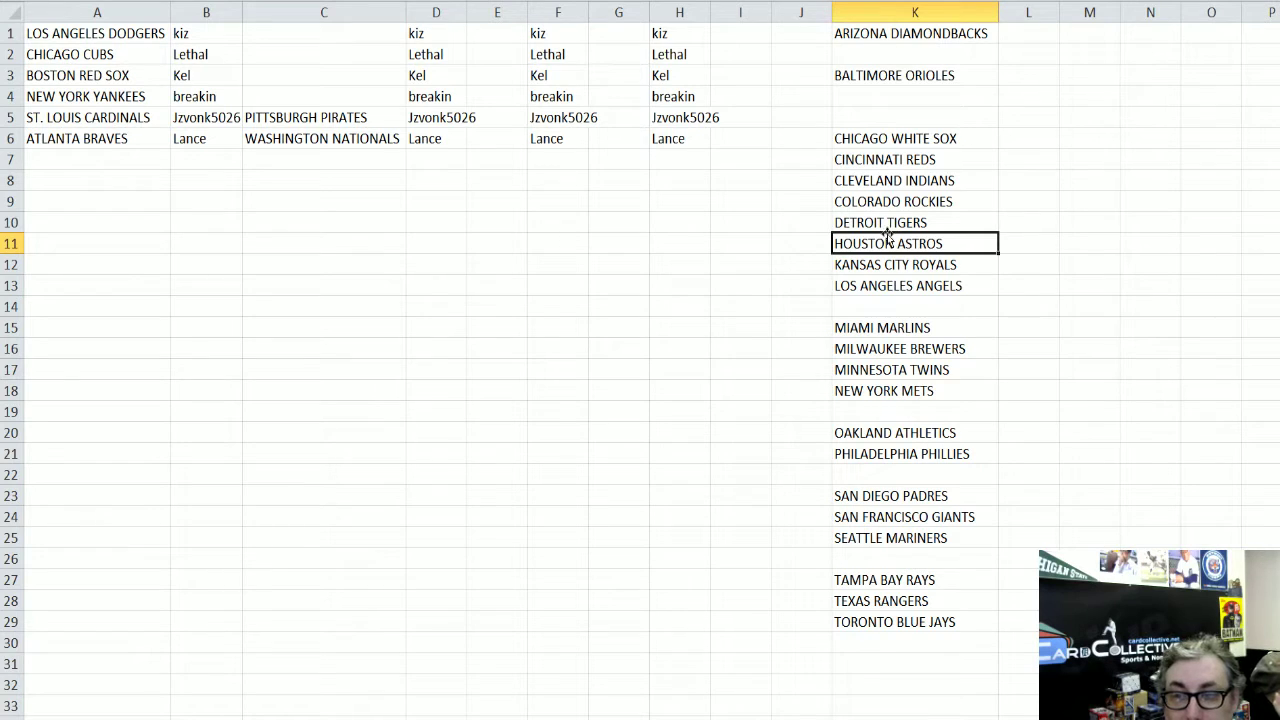
{"action": "left_click_drag", "start_coordinate": [889, 237], "coordinate": [300, 98]}
{"action": "left_click", "coordinate": [264, 76]}
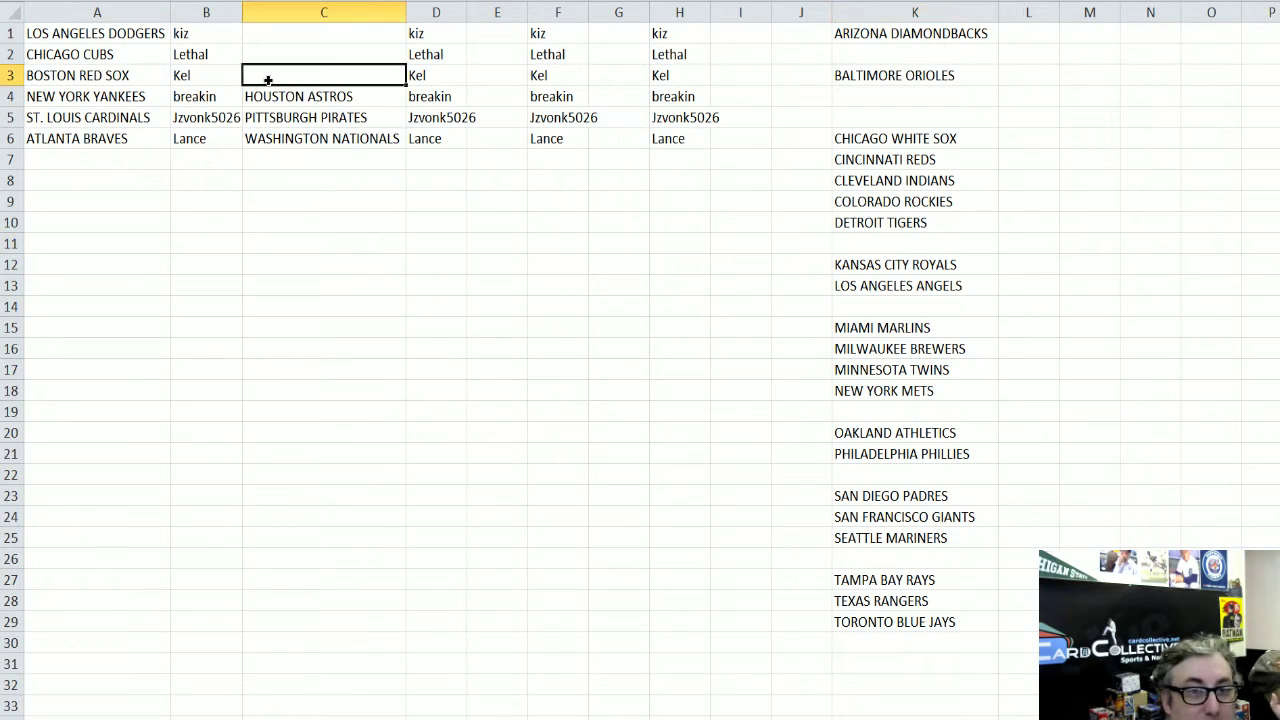
Move MINNESOTA TWINS from the team list in column K to C3.
{"action": "left_click", "coordinate": [272, 54]}
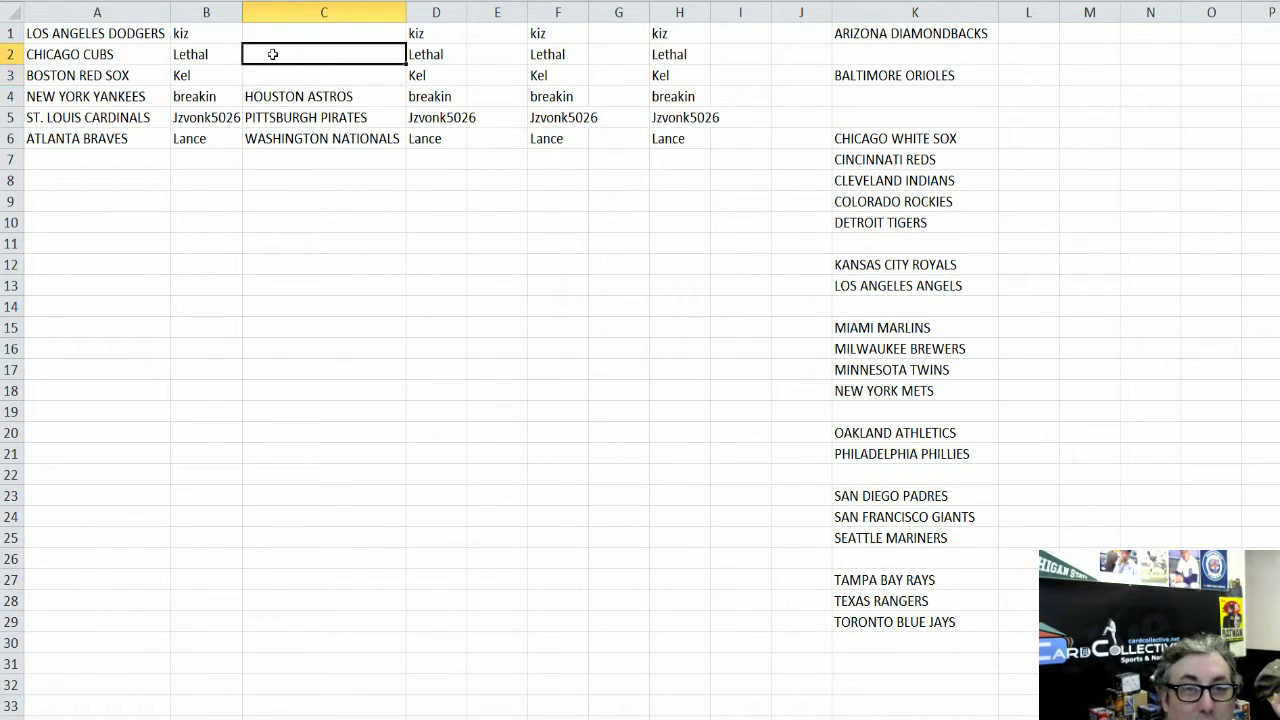
{"action": "left_click", "coordinate": [270, 69]}
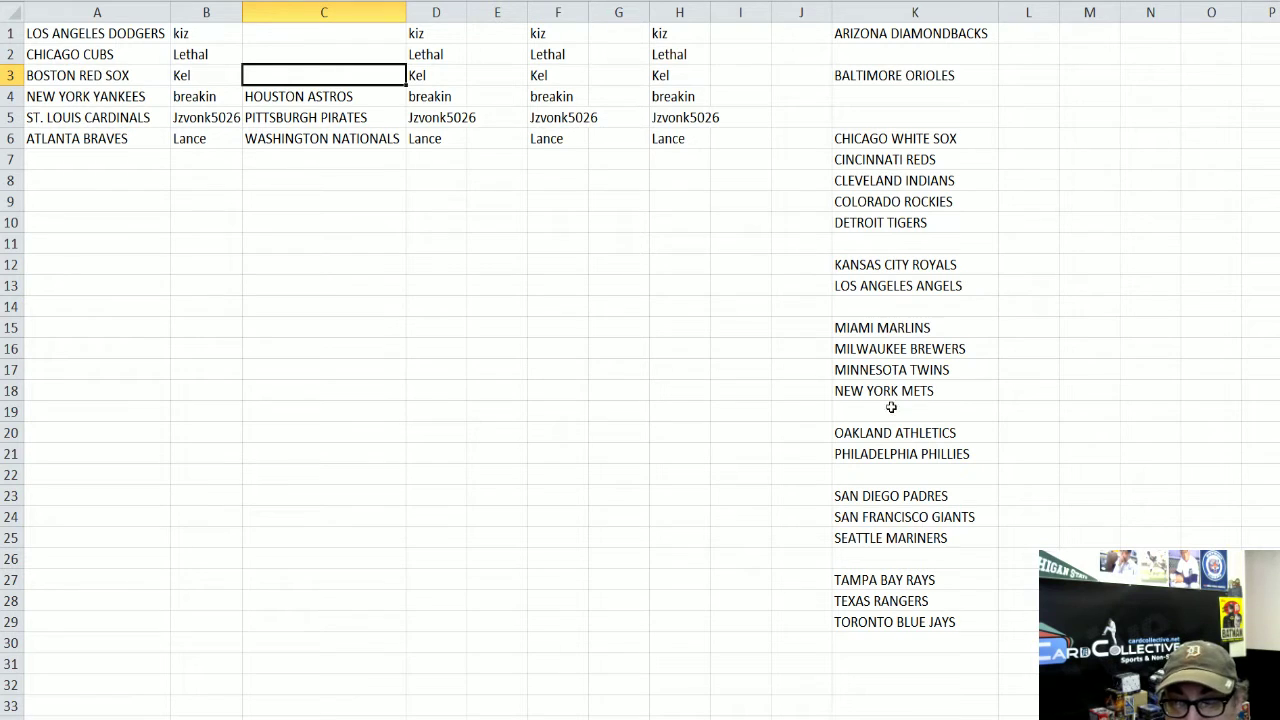
{"action": "left_click", "coordinate": [886, 370]}
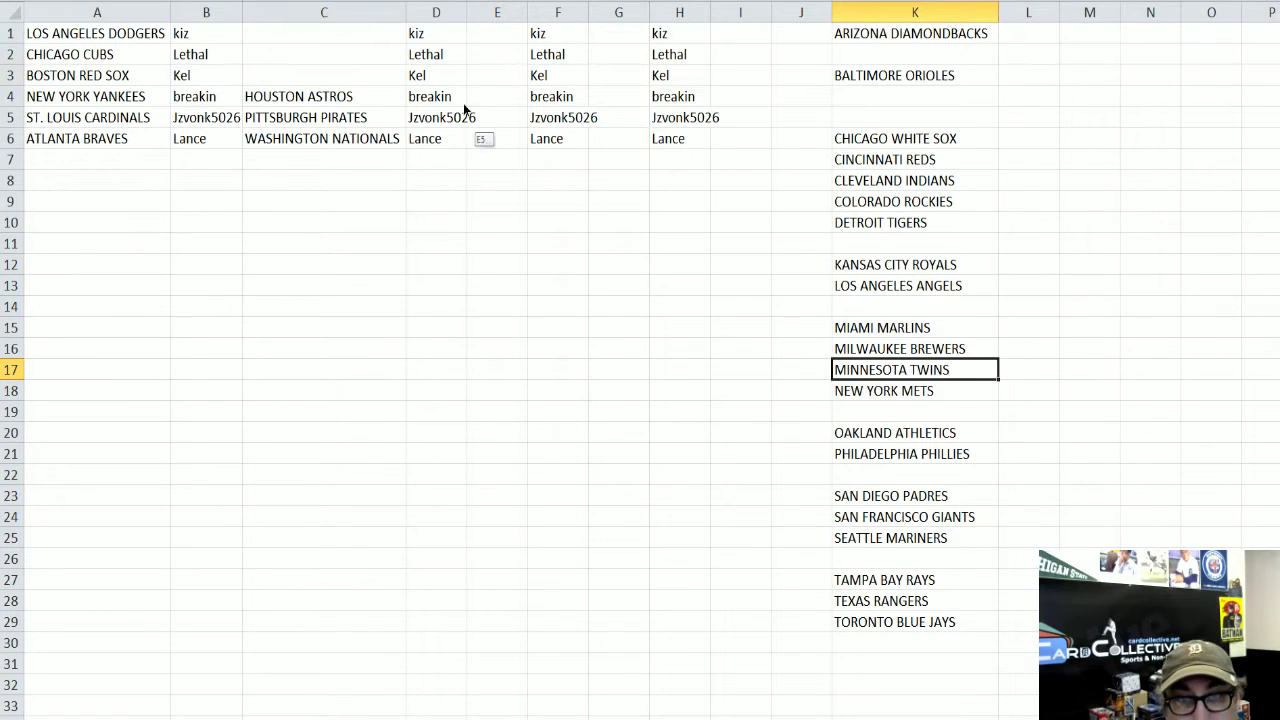
{"action": "key", "text": "ctrl+x"}
{"action": "left_click", "coordinate": [330, 78]}
{"action": "key", "text": "ctrl+v"}
{"action": "left_click", "coordinate": [326, 51]}
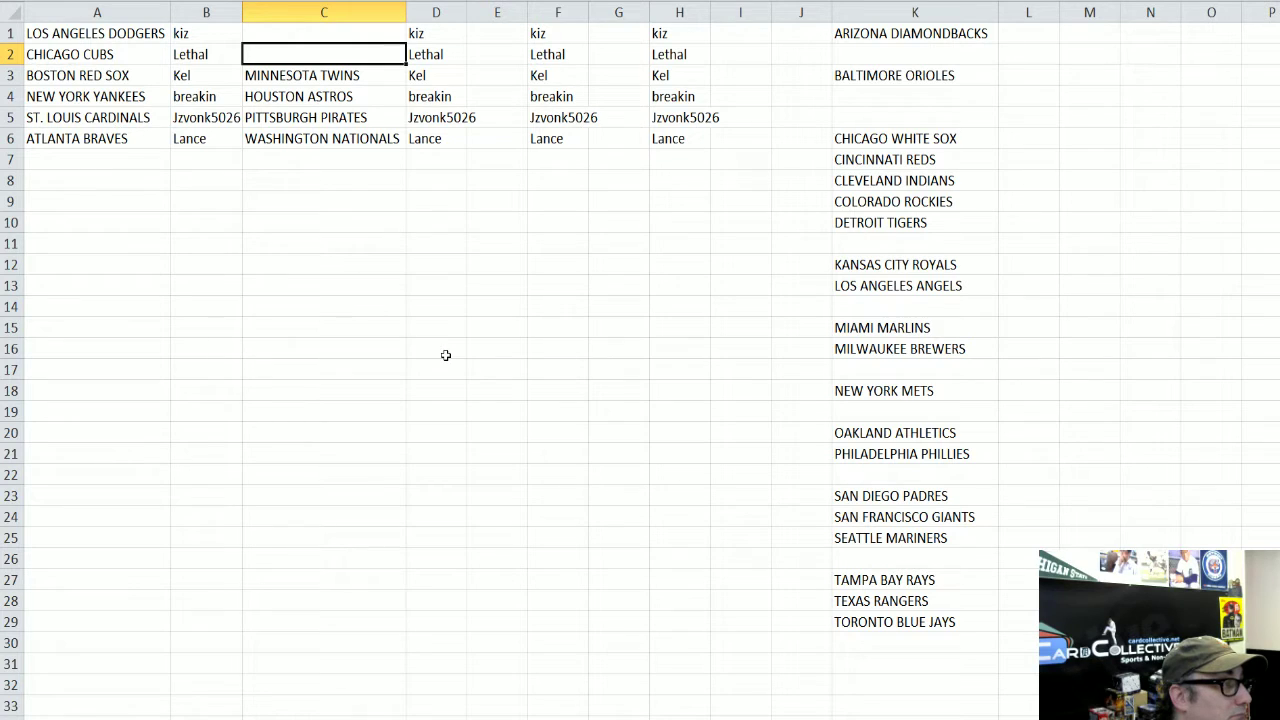
Move TORONTO BLUE JAYS from the team list in column K to C2 and CHICAGO WHITE SOX to C1.
{"action": "left_click", "coordinate": [927, 622]}
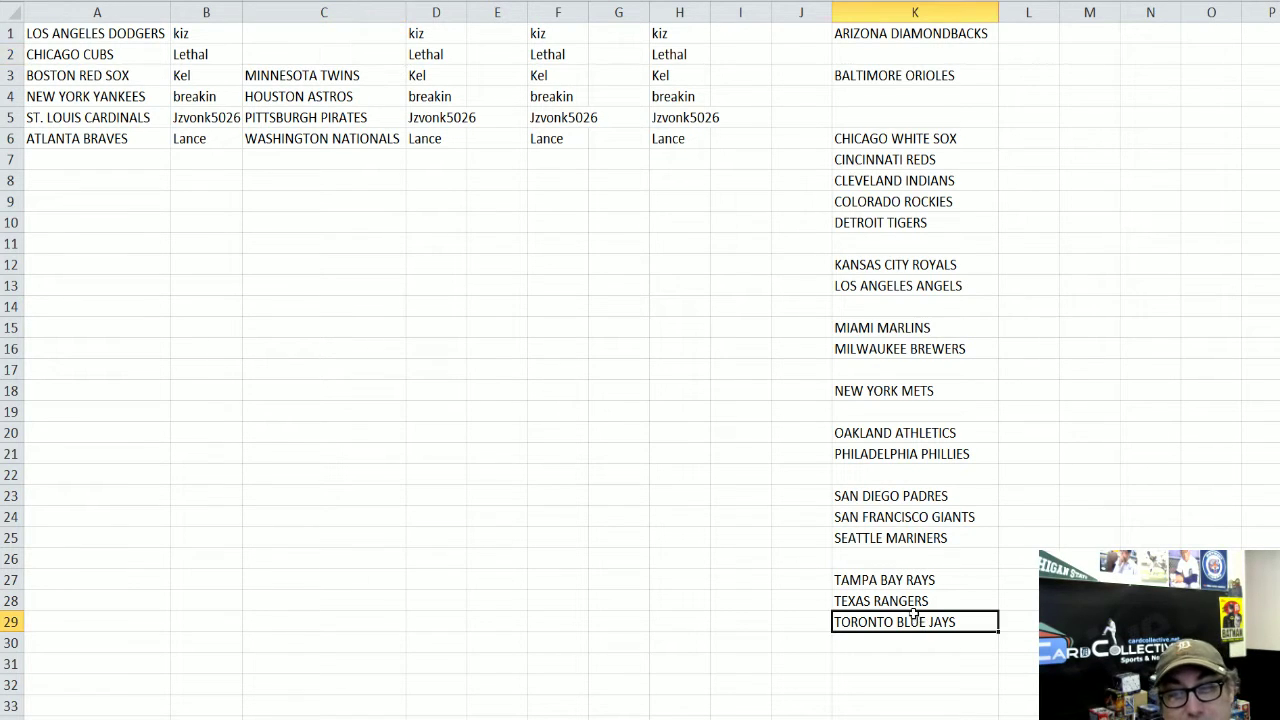
{"action": "left_click_drag", "start_coordinate": [913, 615], "coordinate": [328, 70]}
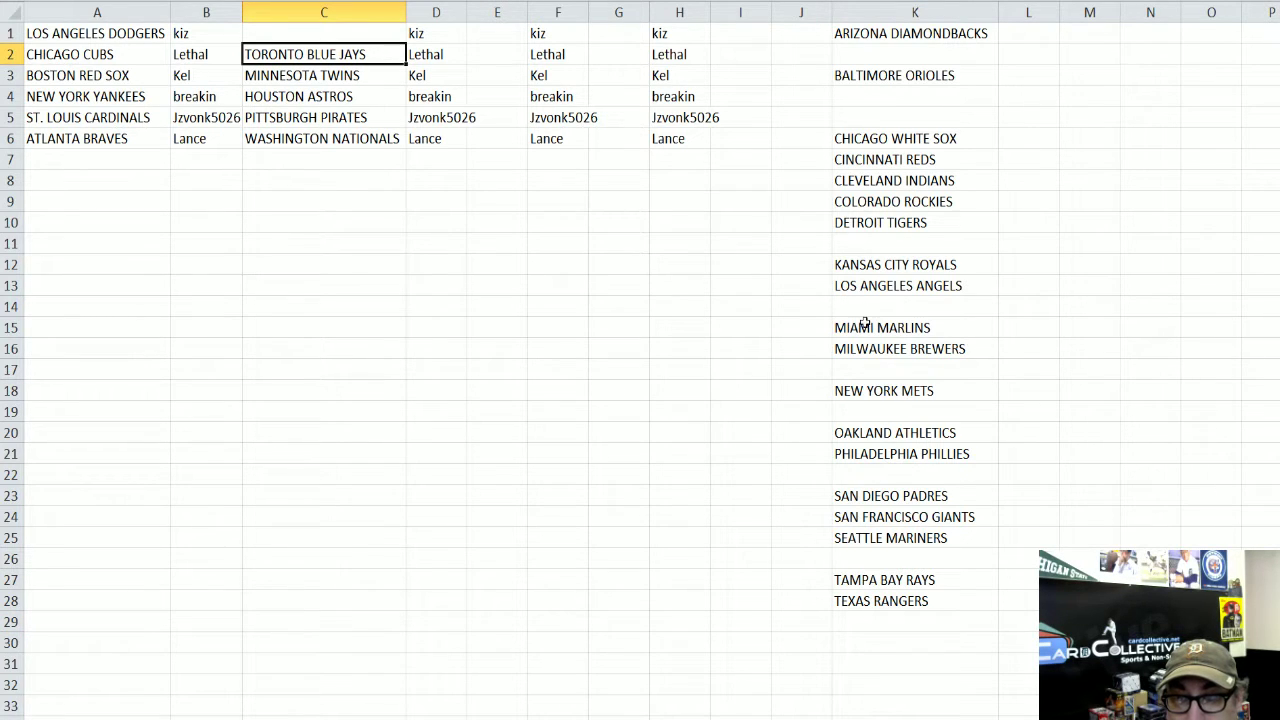
{"action": "left_click", "coordinate": [871, 140]}
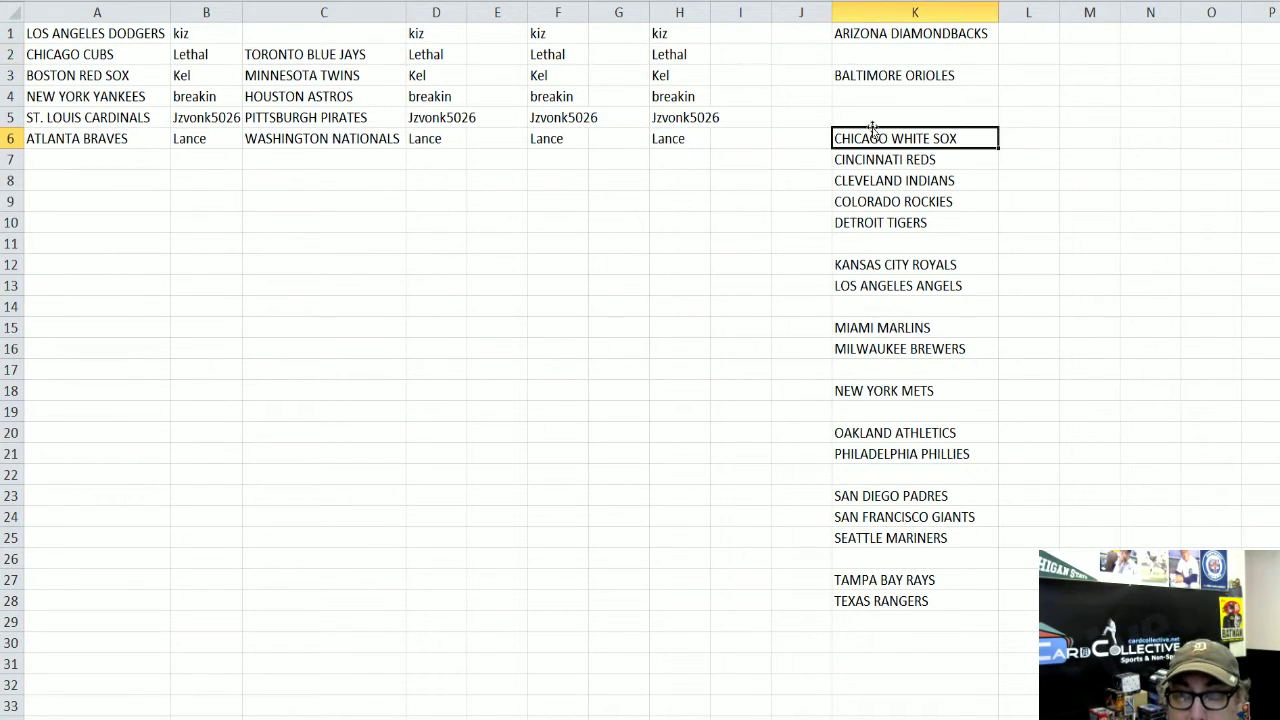
{"action": "left_click_drag", "start_coordinate": [871, 127], "coordinate": [274, 52]}
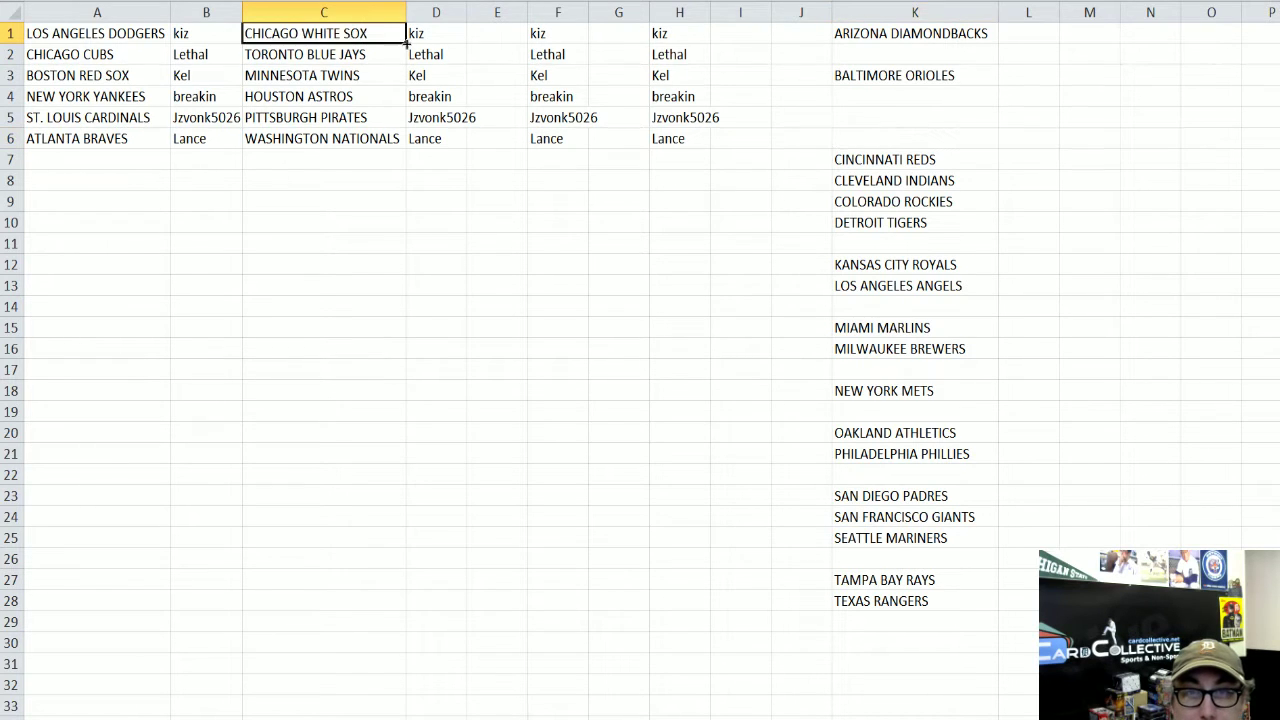
Move DETROIT TIGERS from the team list in column K to E1 and autofit column E.
{"action": "left_click", "coordinate": [500, 36]}
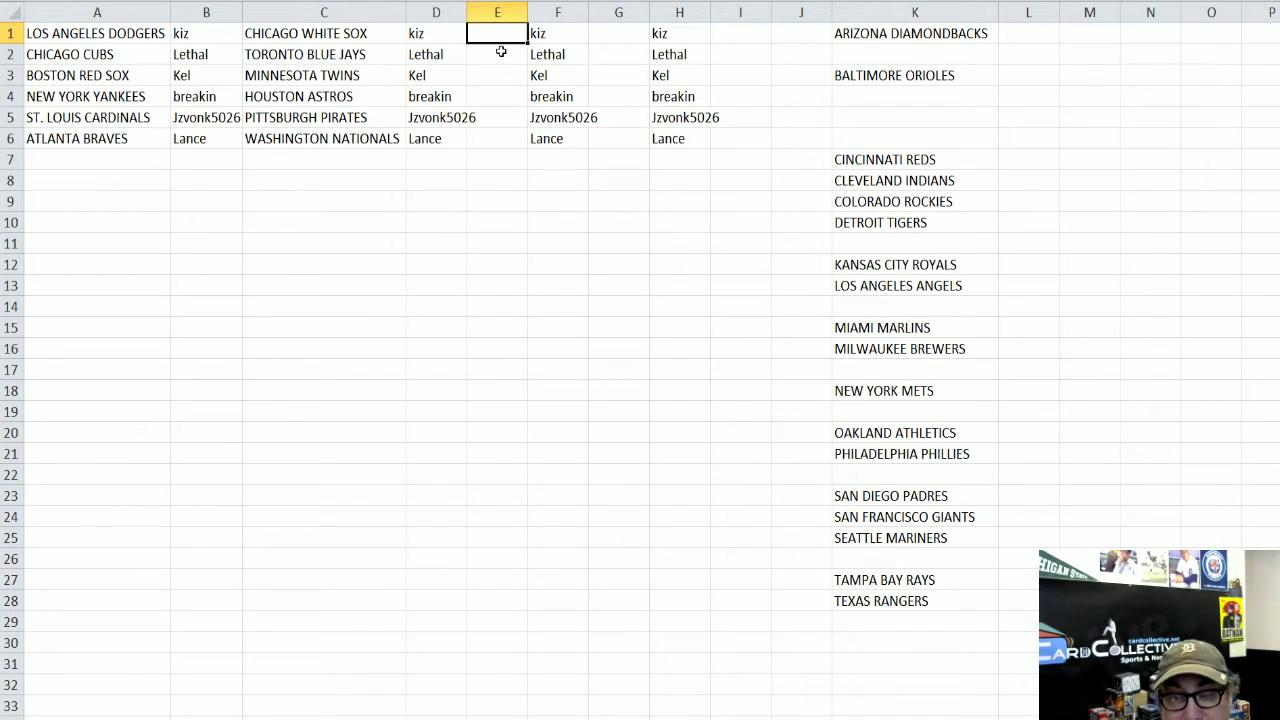
{"action": "left_click", "coordinate": [913, 222]}
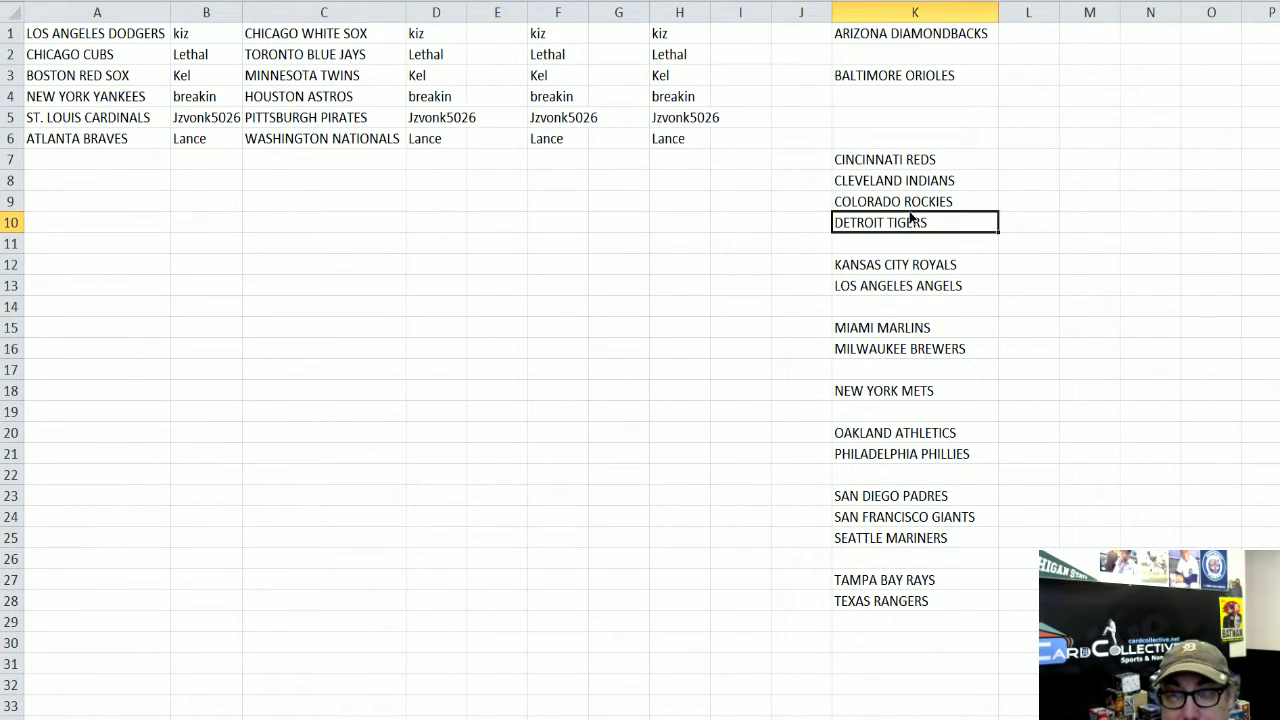
{"action": "left_click_drag", "start_coordinate": [913, 219], "coordinate": [488, 32]}
{"action": "key", "text": "Return"}
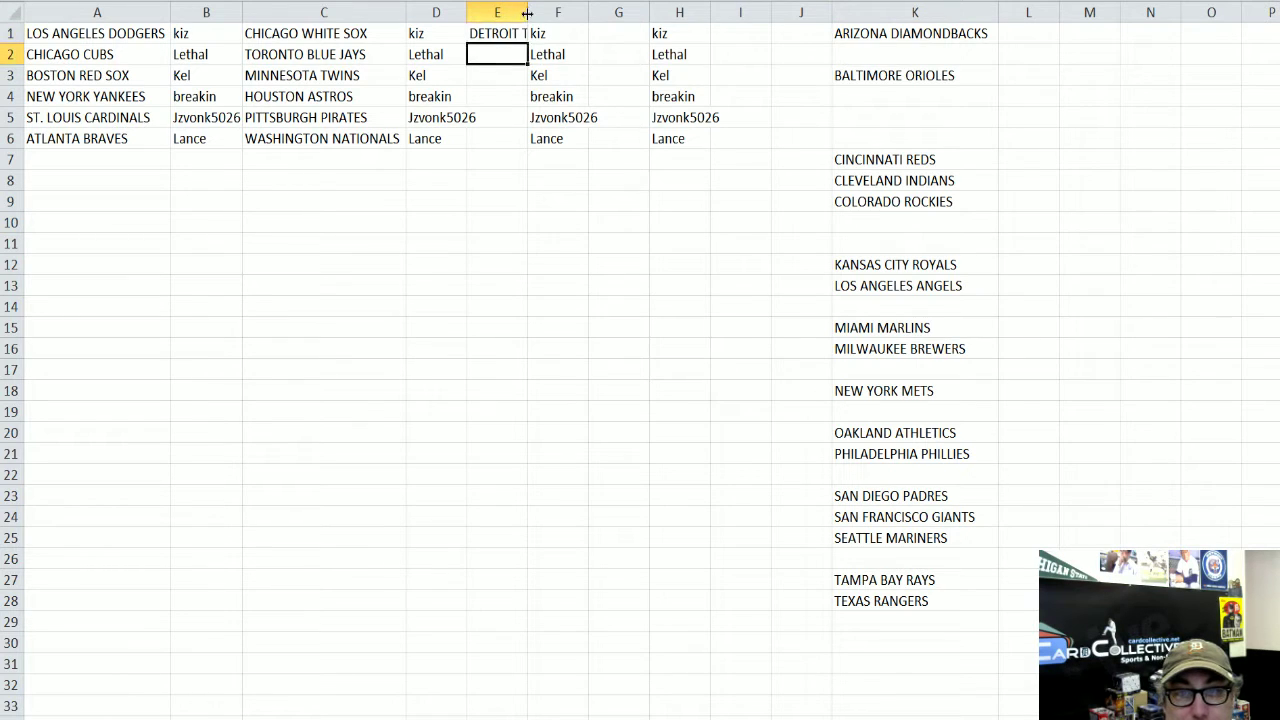
{"action": "double_click", "coordinate": [528, 12]}
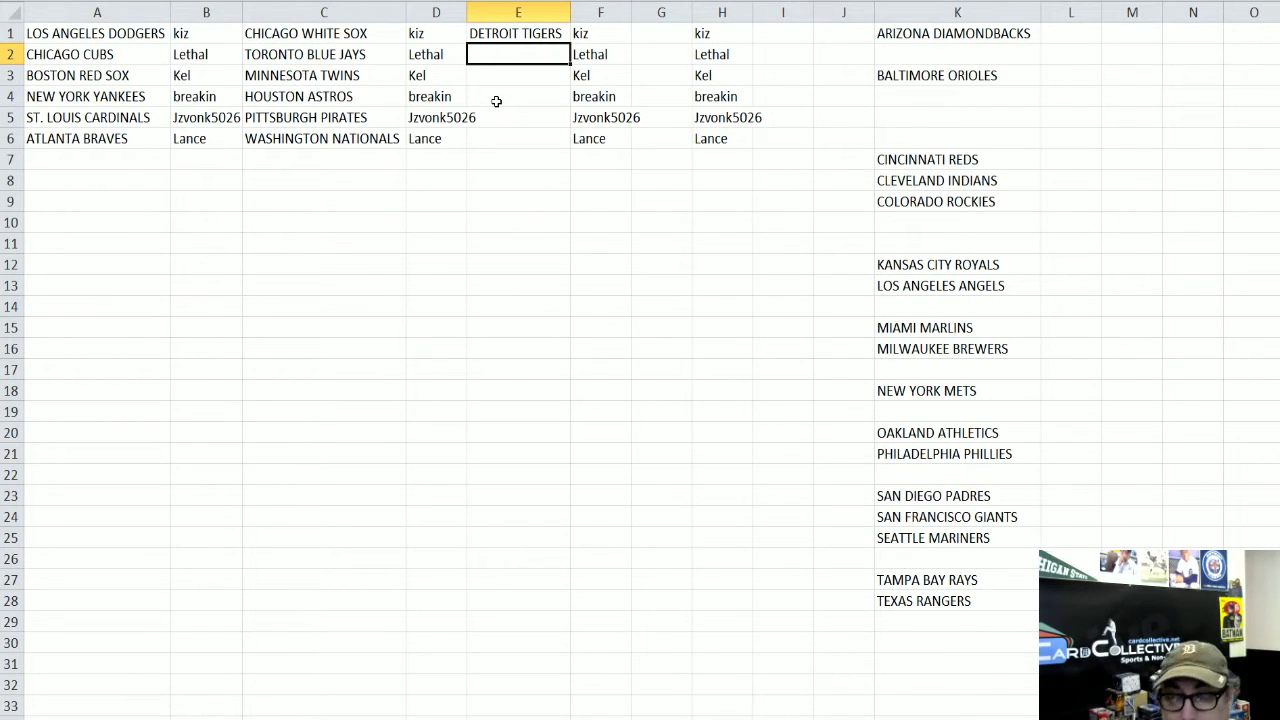
Move TAMPA BAY RAYS from the team list in column K to E2 and widen column E slightly.
{"action": "left_click", "coordinate": [906, 580]}
{"action": "left_click_drag", "start_coordinate": [909, 570], "coordinate": [505, 54]}
{"action": "left_click", "coordinate": [501, 82]}
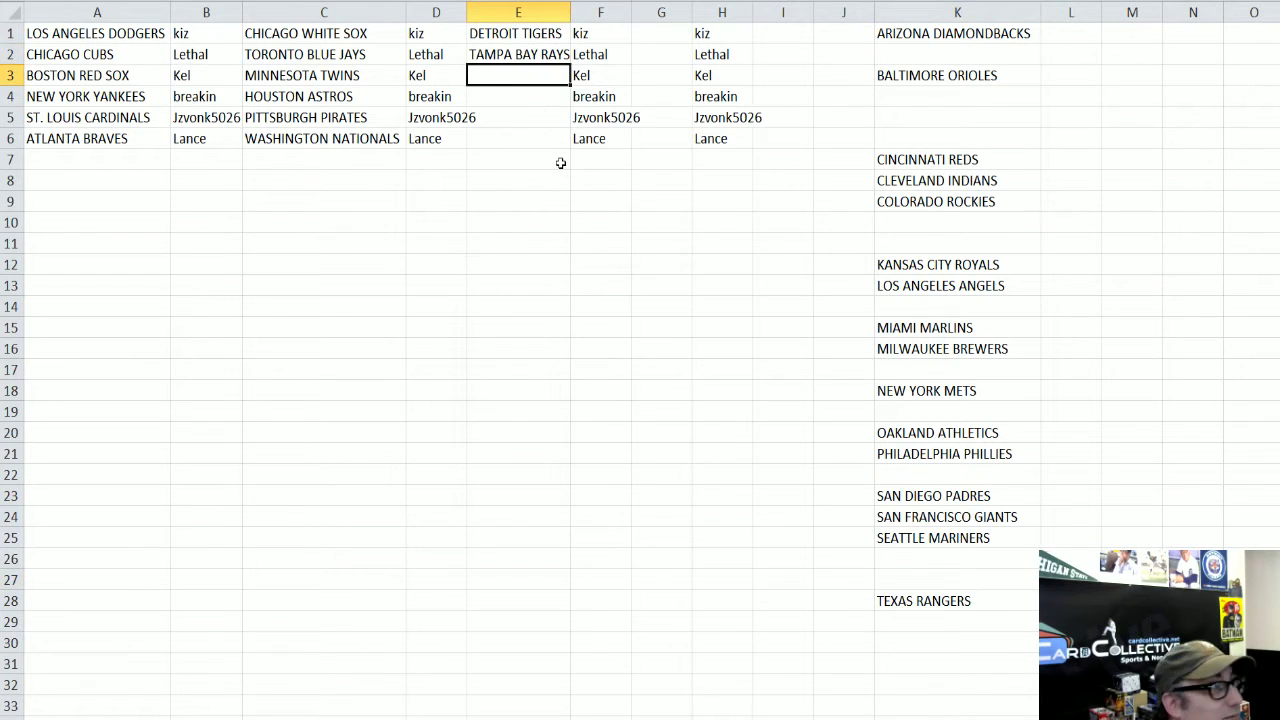
{"action": "left_click_drag", "start_coordinate": [566, 12], "coordinate": [571, 12]}
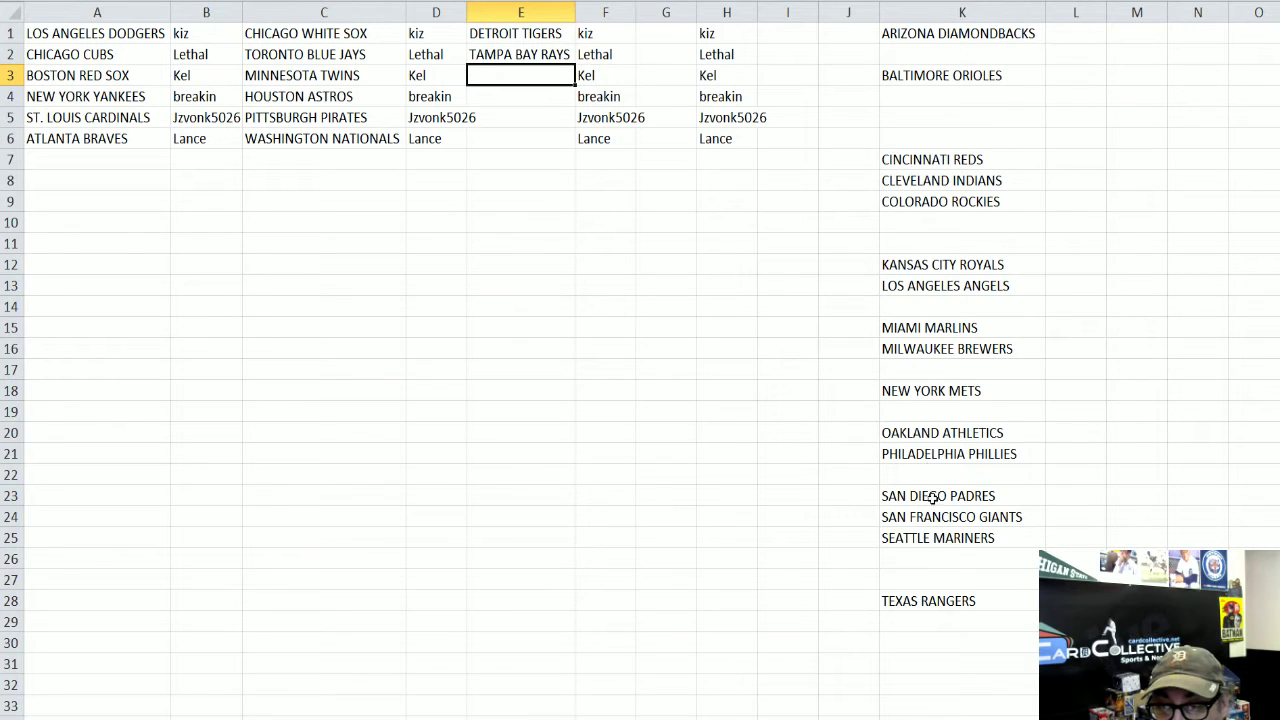
Move BALTIMORE ORIOLES from the team list in column K to E3.
{"action": "left_click", "coordinate": [911, 73]}
{"action": "left_click", "coordinate": [913, 60]}
{"action": "left_click", "coordinate": [911, 75]}
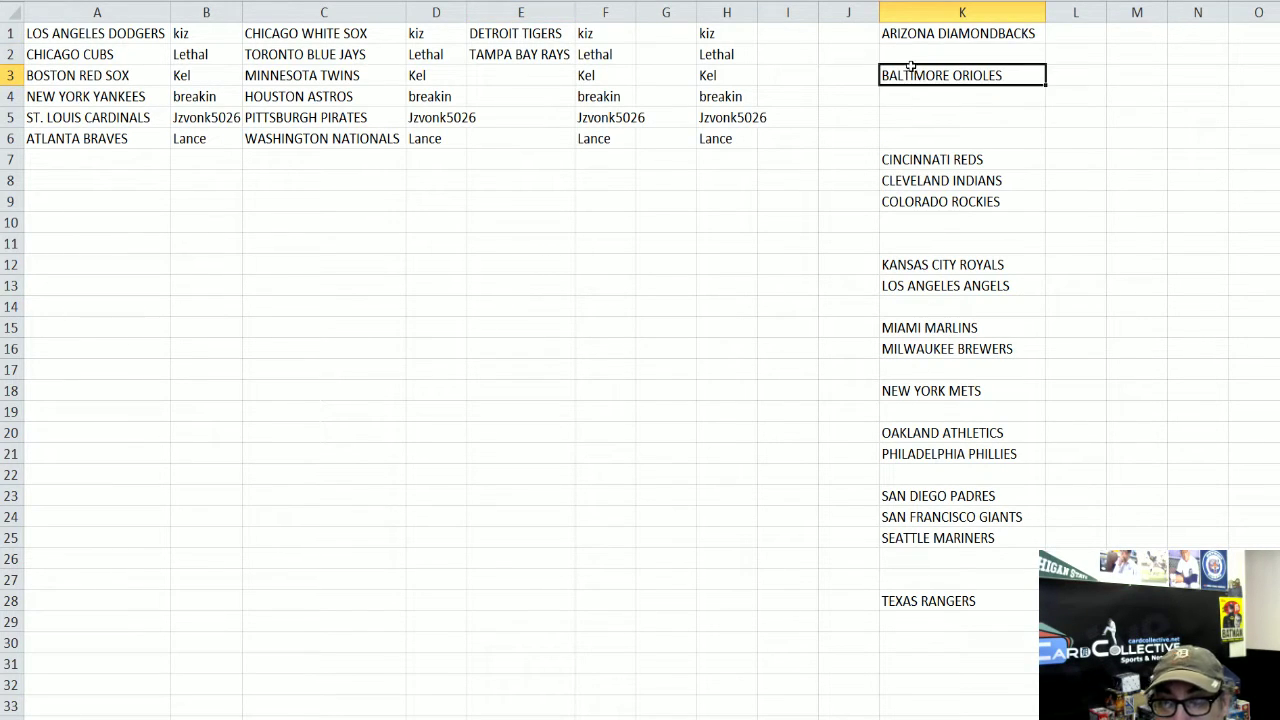
{"action": "left_click_drag", "start_coordinate": [911, 67], "coordinate": [565, 80]}
{"action": "left_click", "coordinate": [548, 111]}
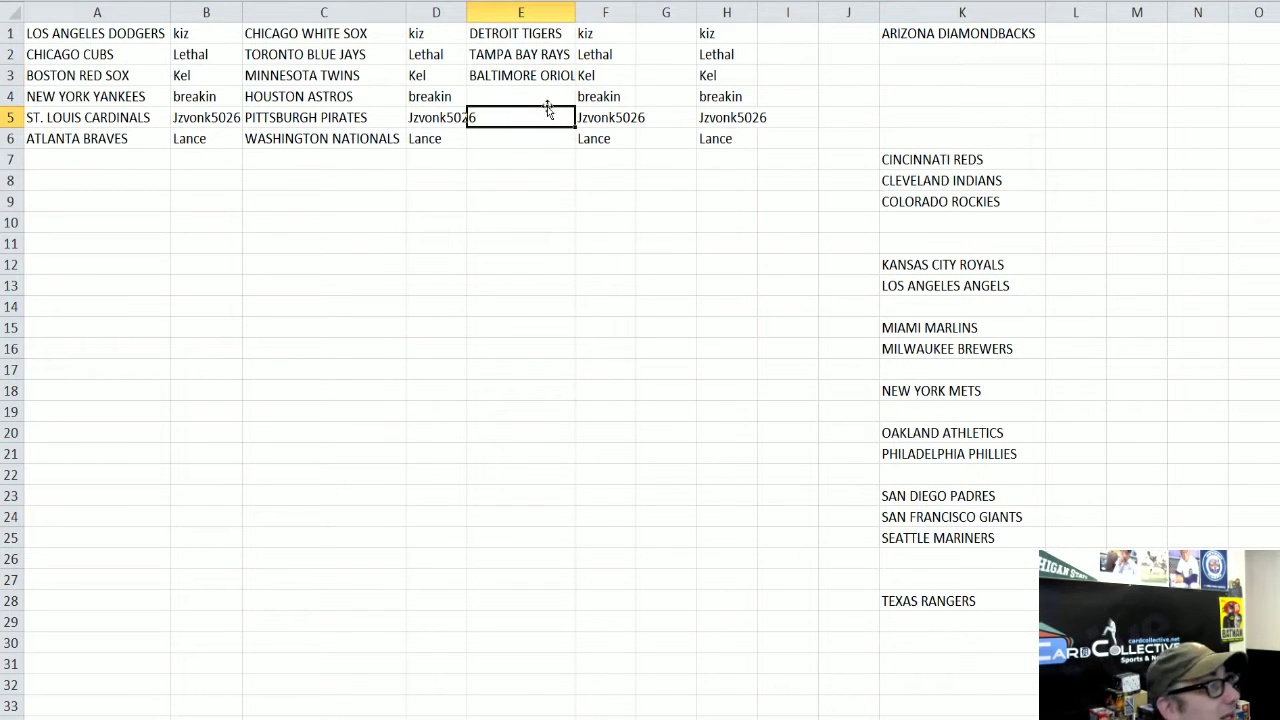
Autofit columns D and F to the participant names.
{"action": "left_click", "coordinate": [544, 95]}
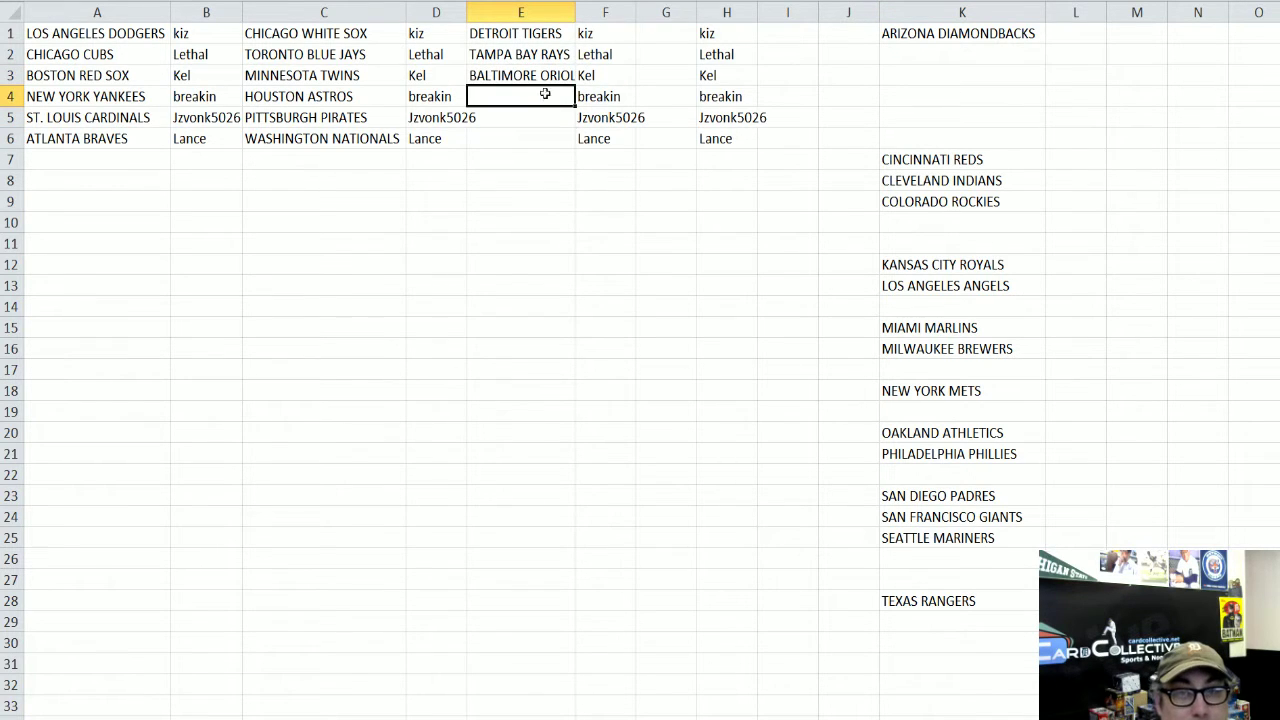
{"action": "double_click", "coordinate": [466, 11]}
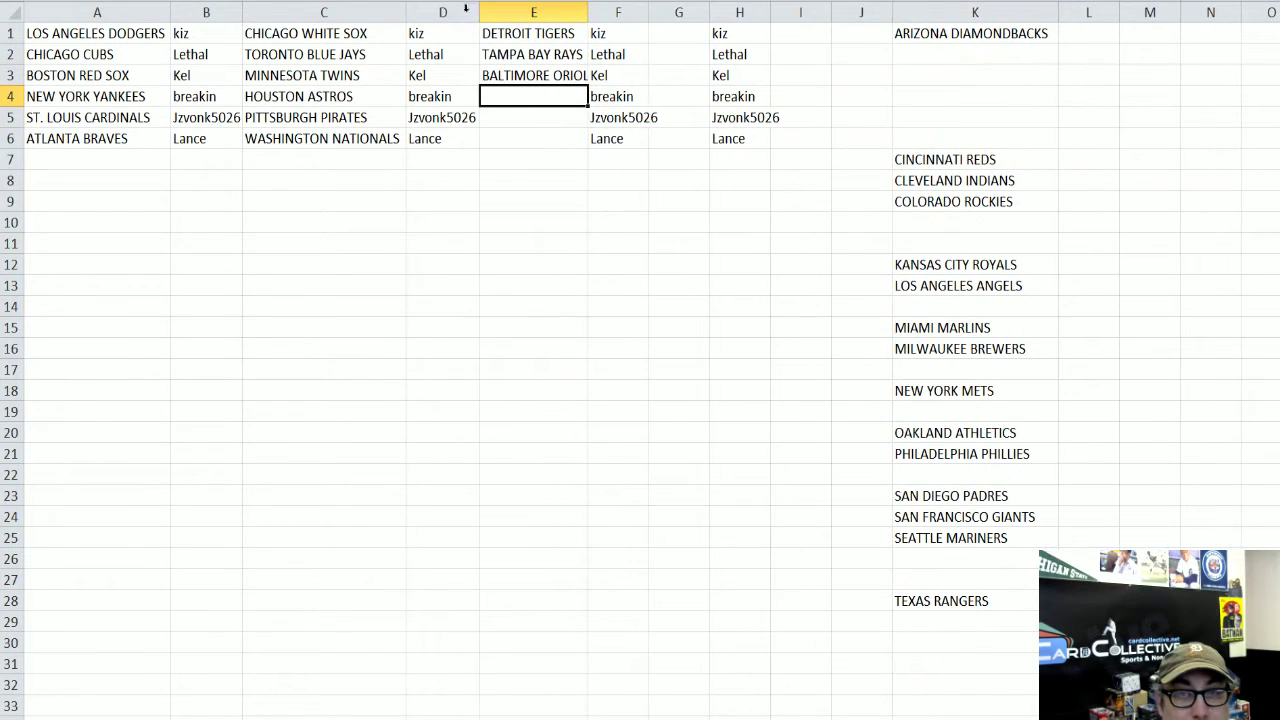
{"action": "double_click", "coordinate": [648, 11]}
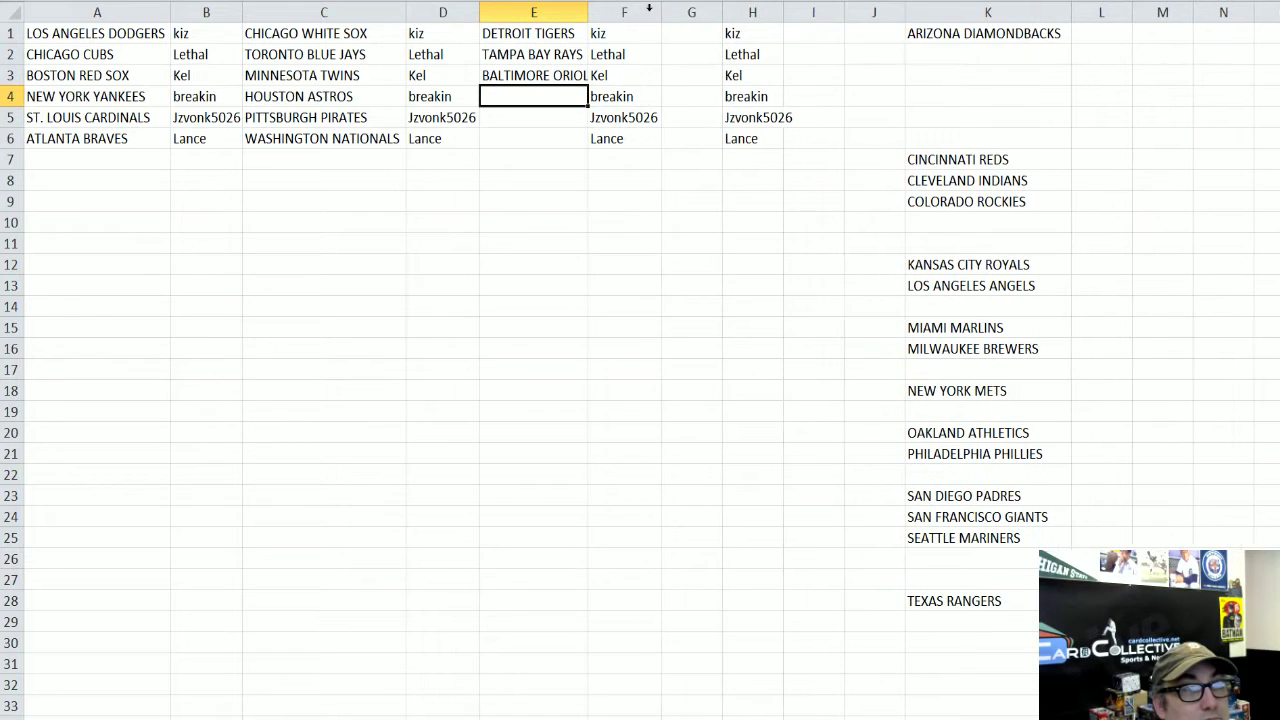
Move TEXAS RANGERS up within the team list to K26.
{"action": "left_click", "coordinate": [950, 594]}
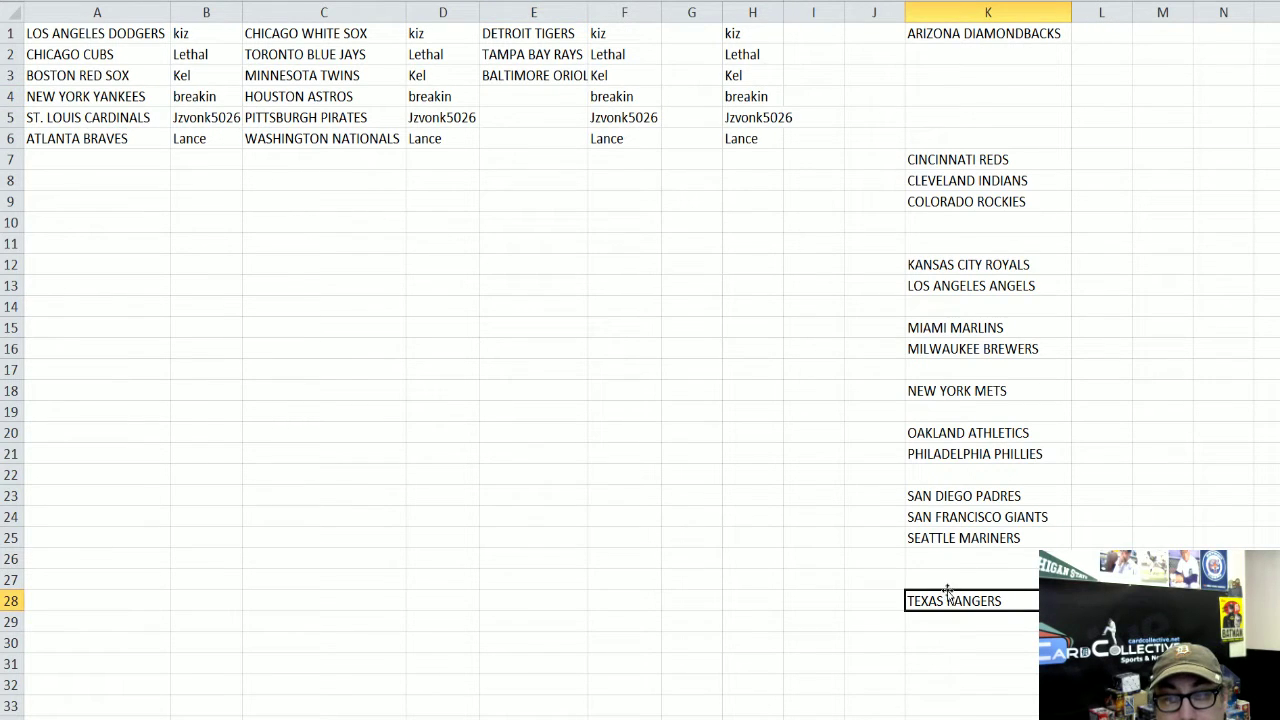
{"action": "left_click_drag", "start_coordinate": [946, 590], "coordinate": [942, 559]}
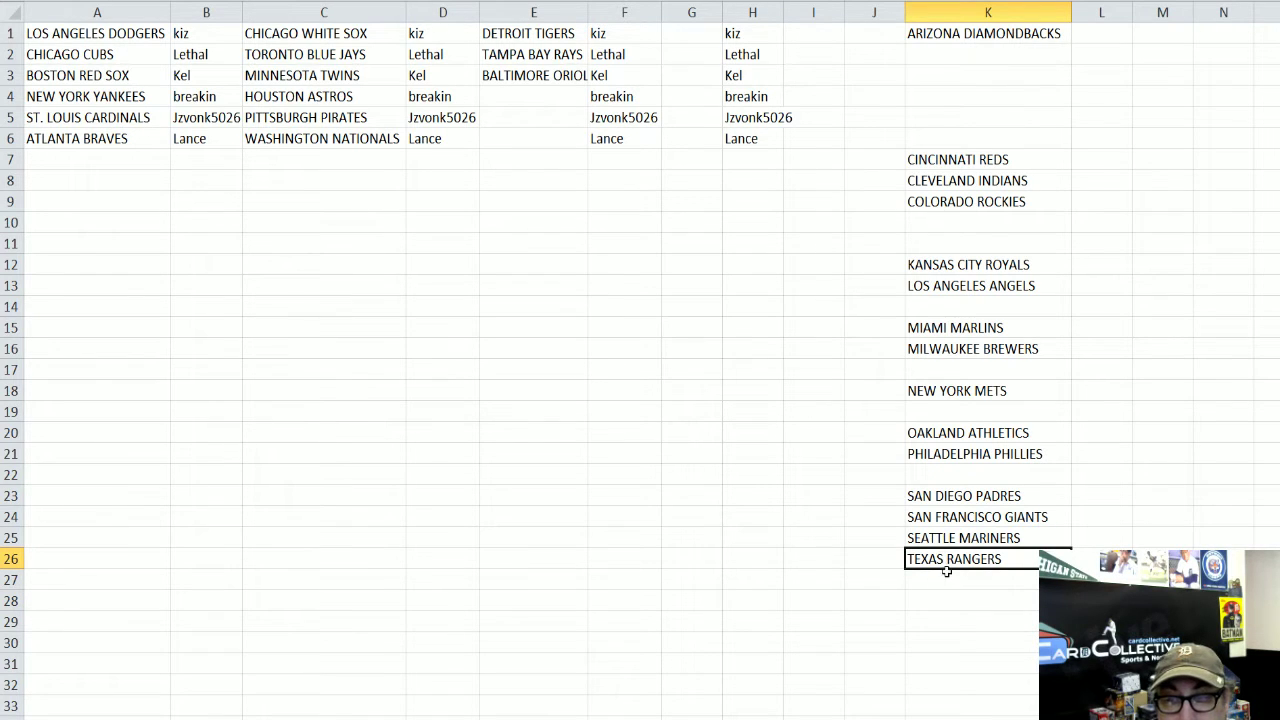
Shift the lower teams up to close the gaps below NEW YORK METS in column K, and move TEXAS RANGERS to E4.
{"action": "left_click_drag", "start_coordinate": [945, 565], "coordinate": [934, 492]}
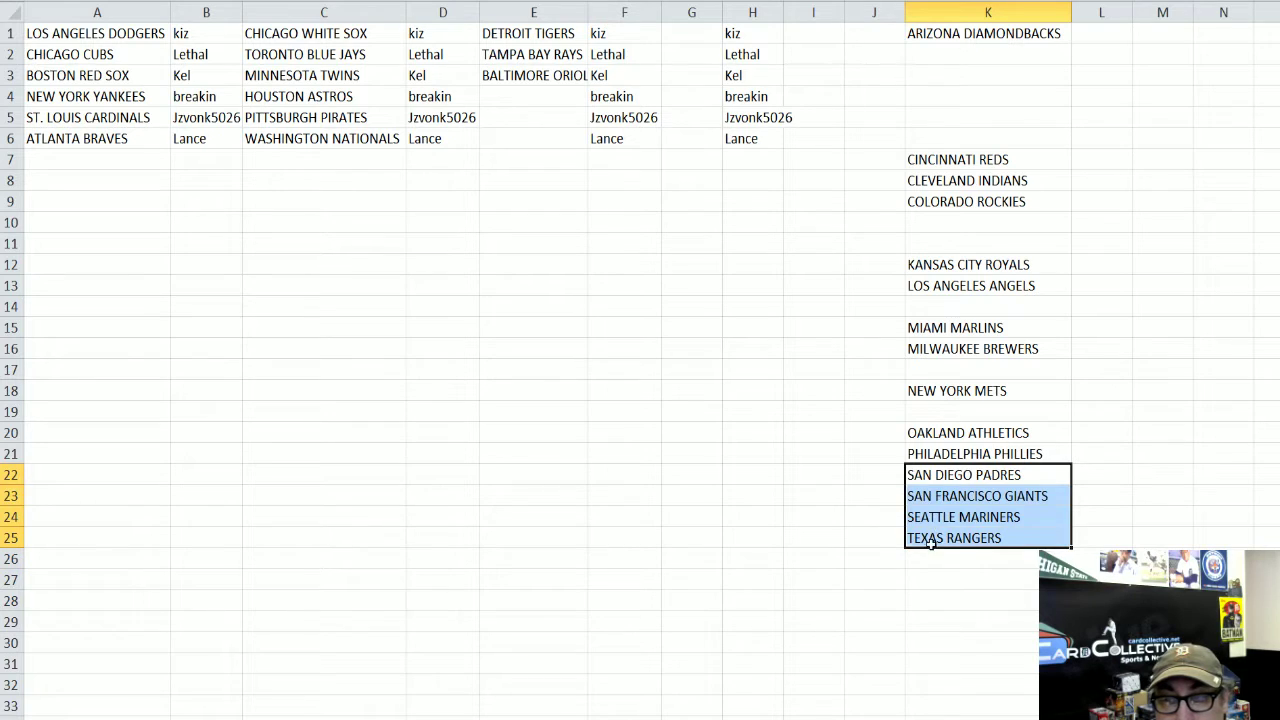
{"action": "left_click_drag", "start_coordinate": [931, 544], "coordinate": [921, 404]}
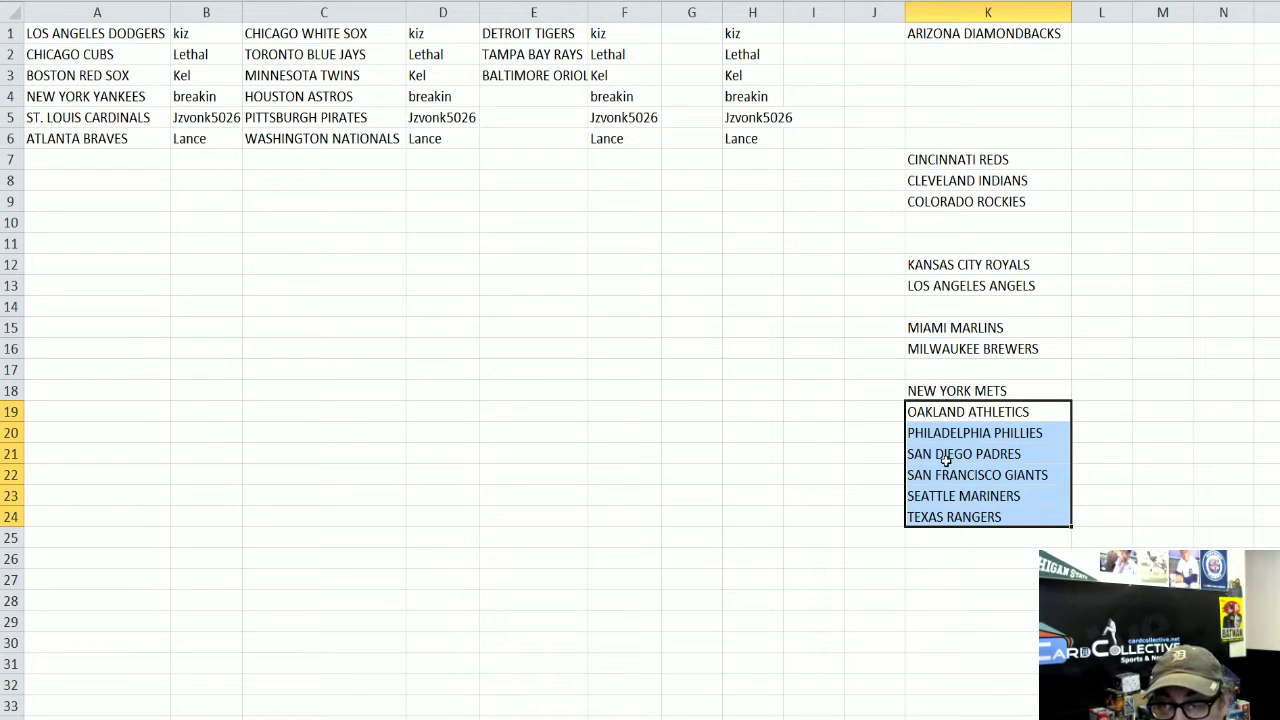
{"action": "left_click", "coordinate": [939, 513]}
{"action": "left_click_drag", "start_coordinate": [910, 505], "coordinate": [557, 93]}
{"action": "left_click", "coordinate": [547, 114]}
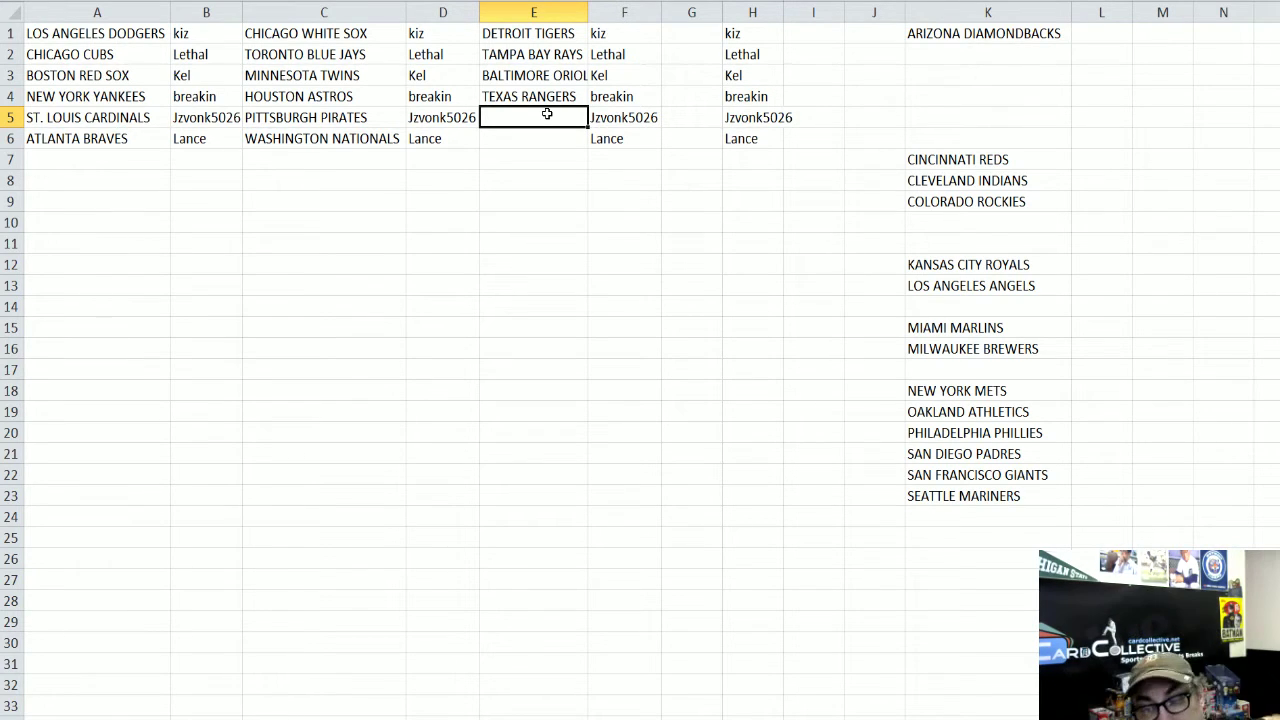
Move PHILADELPHIA PHILLIES from the team list in column K to E5 and autofit column E.
{"action": "left_click", "coordinate": [943, 437]}
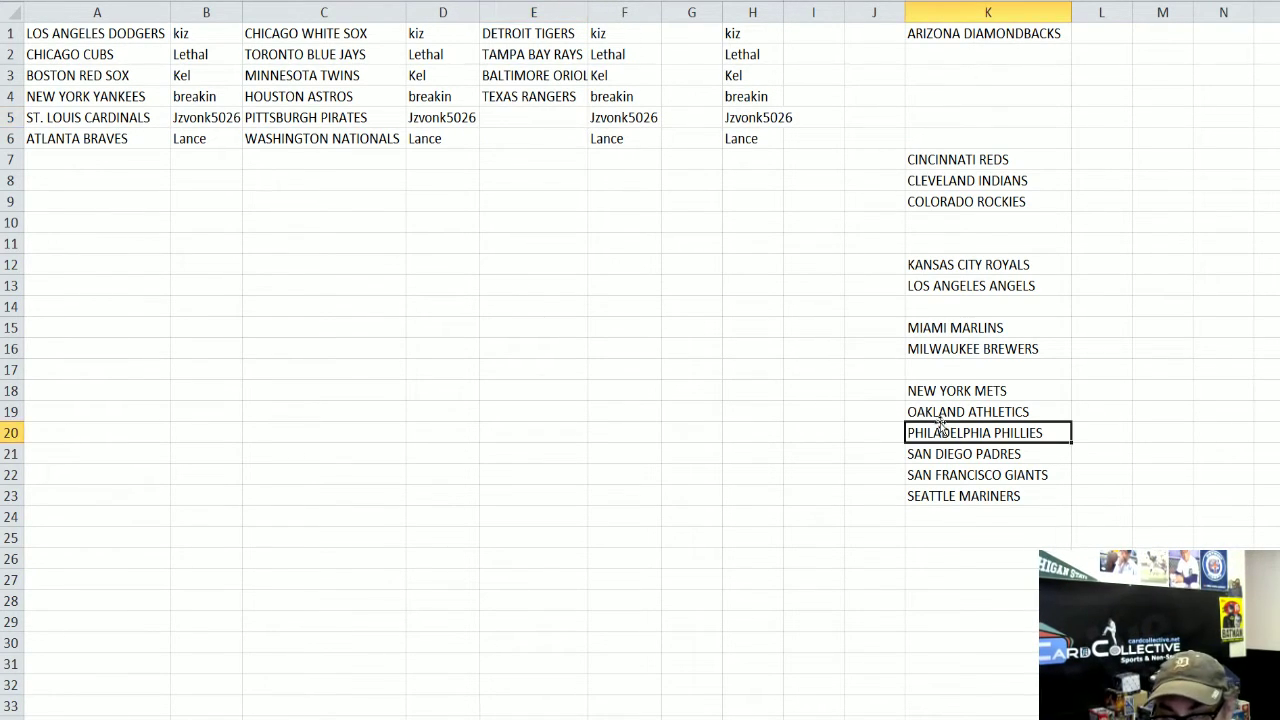
{"action": "left_click_drag", "start_coordinate": [940, 425], "coordinate": [531, 113]}
{"action": "left_click", "coordinate": [531, 132]}
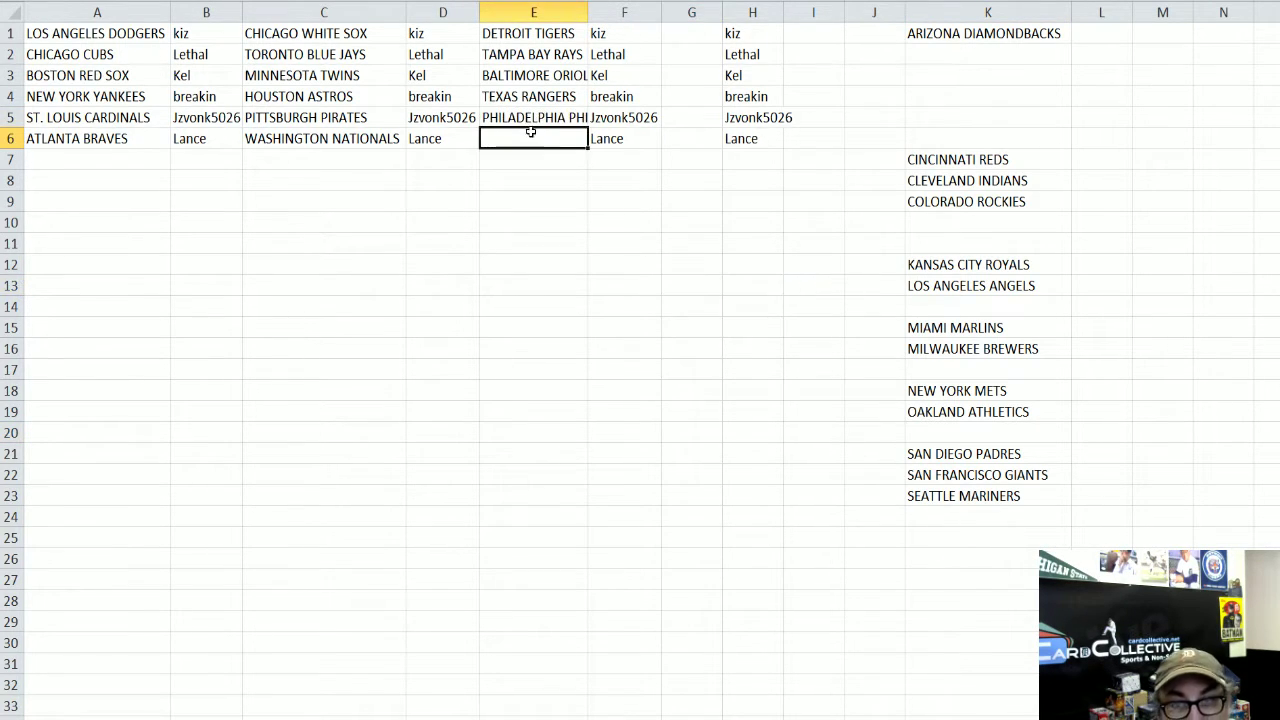
{"action": "double_click", "coordinate": [588, 10]}
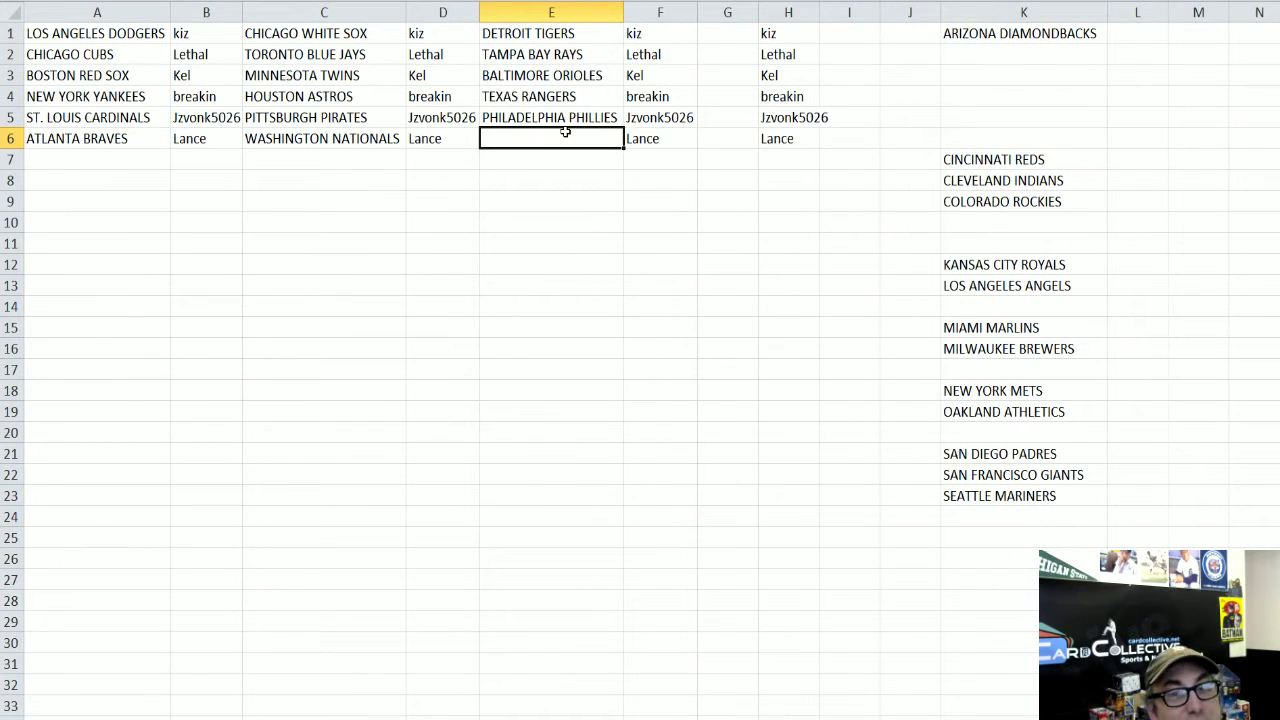
Move LOS ANGELES ANGELS from the team list in column K to E6.
{"action": "left_click_drag", "start_coordinate": [566, 138], "coordinate": [712, 140]}
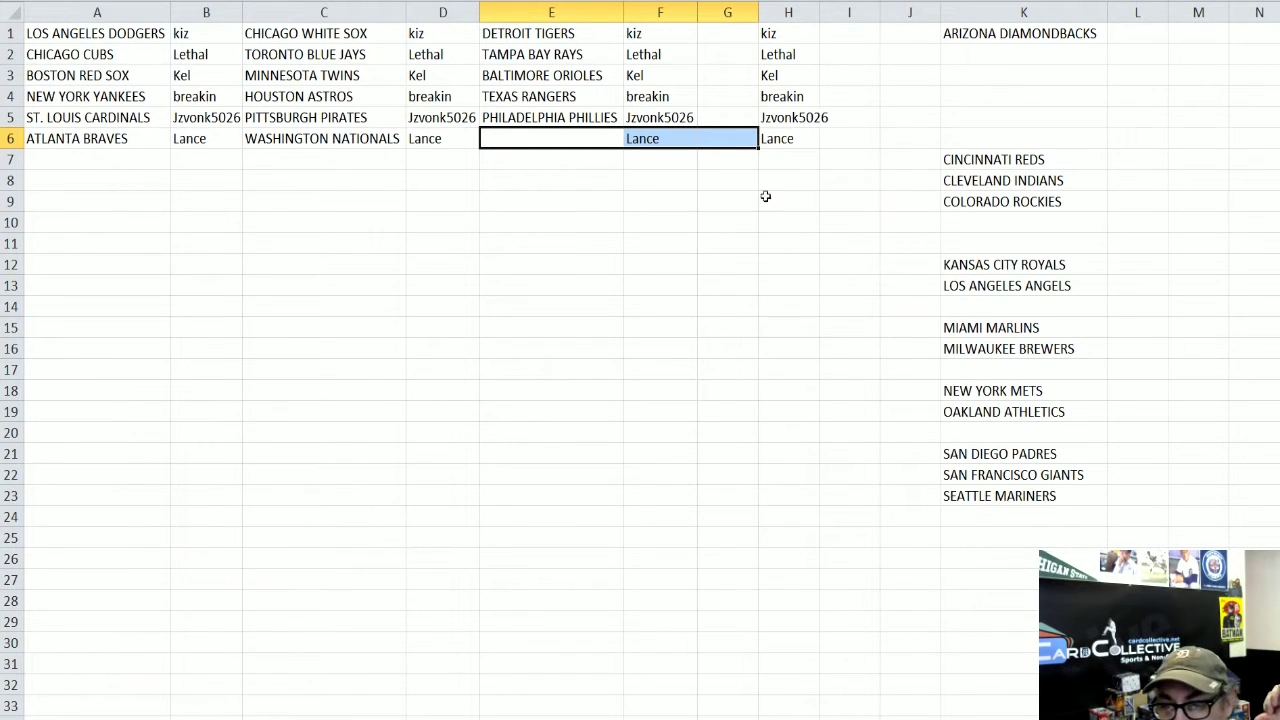
{"action": "left_click", "coordinate": [989, 292]}
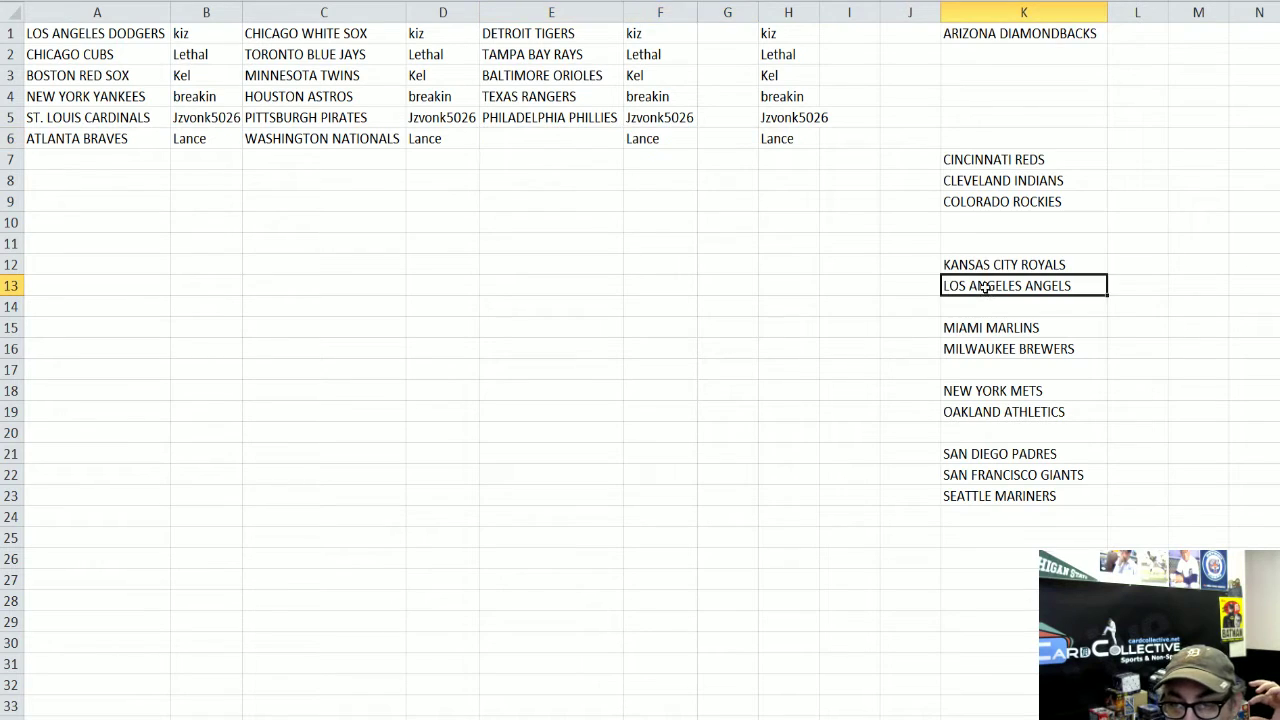
{"action": "left_click_drag", "start_coordinate": [981, 277], "coordinate": [585, 130]}
Move COLORADO ROCKIES from the team list in column K to G6 and autofit column G.
{"action": "left_click", "coordinate": [1022, 180]}
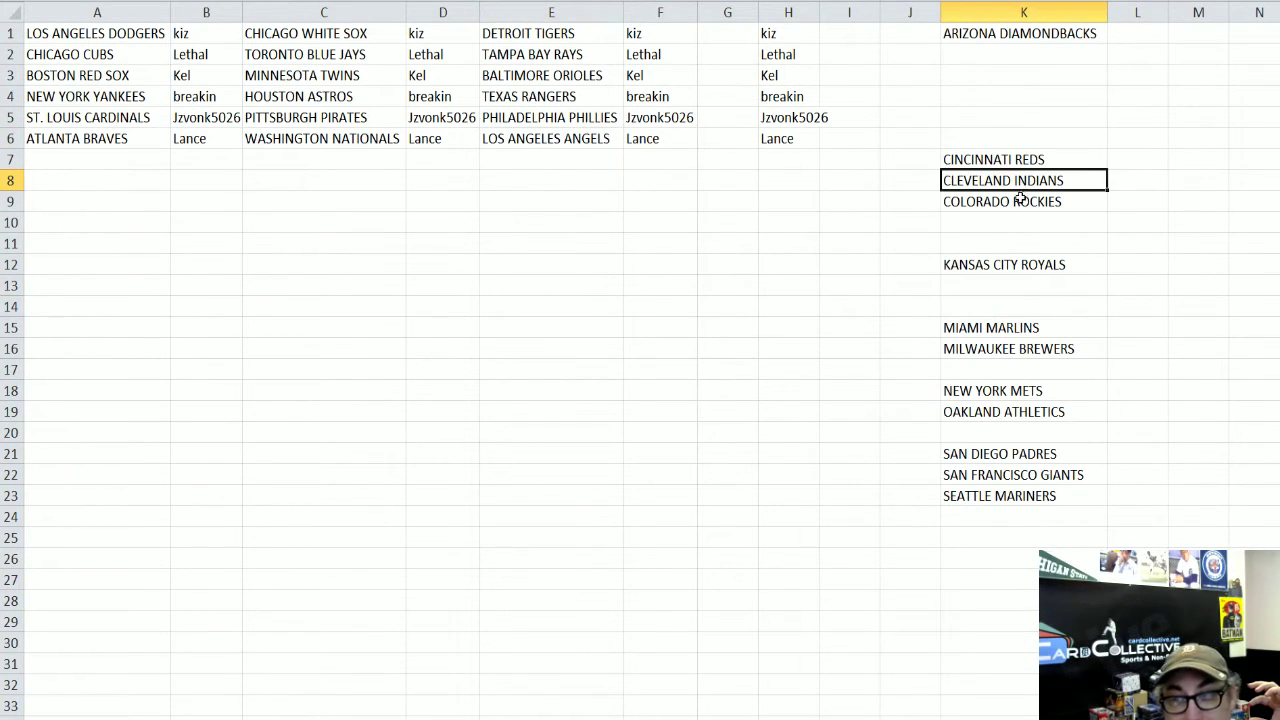
{"action": "left_click", "coordinate": [1019, 196]}
{"action": "left_click_drag", "start_coordinate": [1008, 195], "coordinate": [711, 157]}
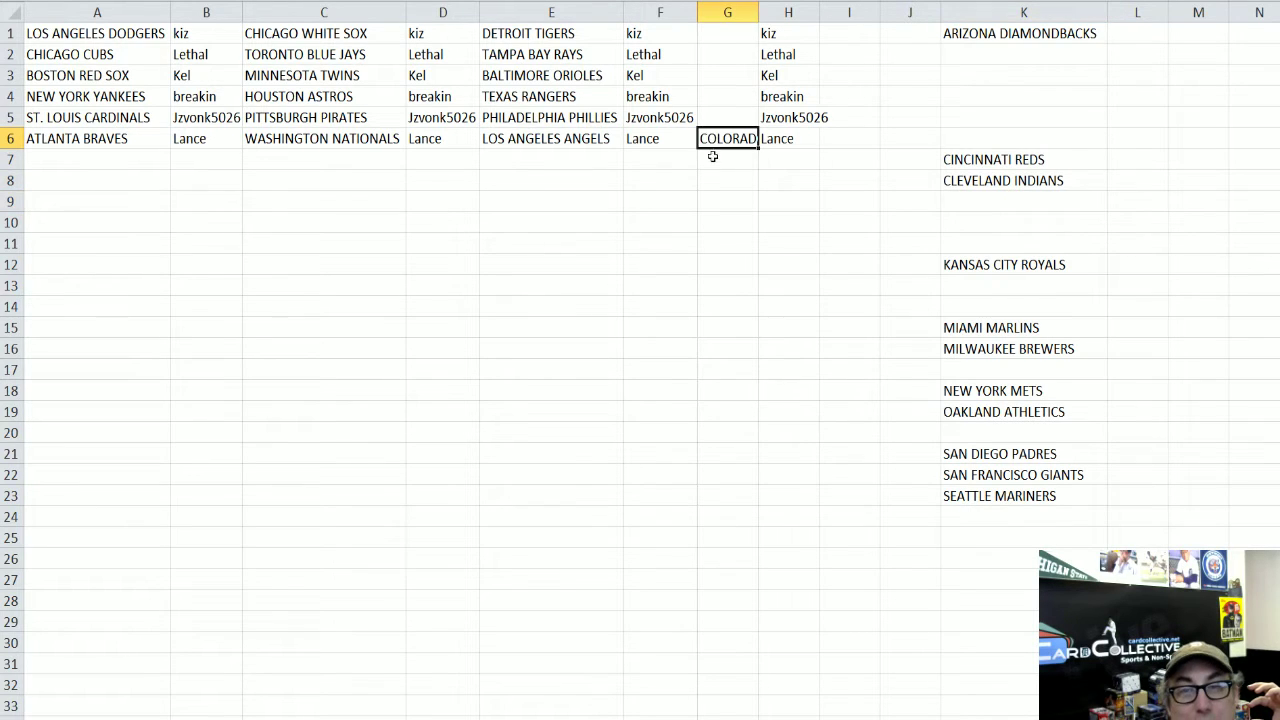
{"action": "double_click", "coordinate": [757, 11]}
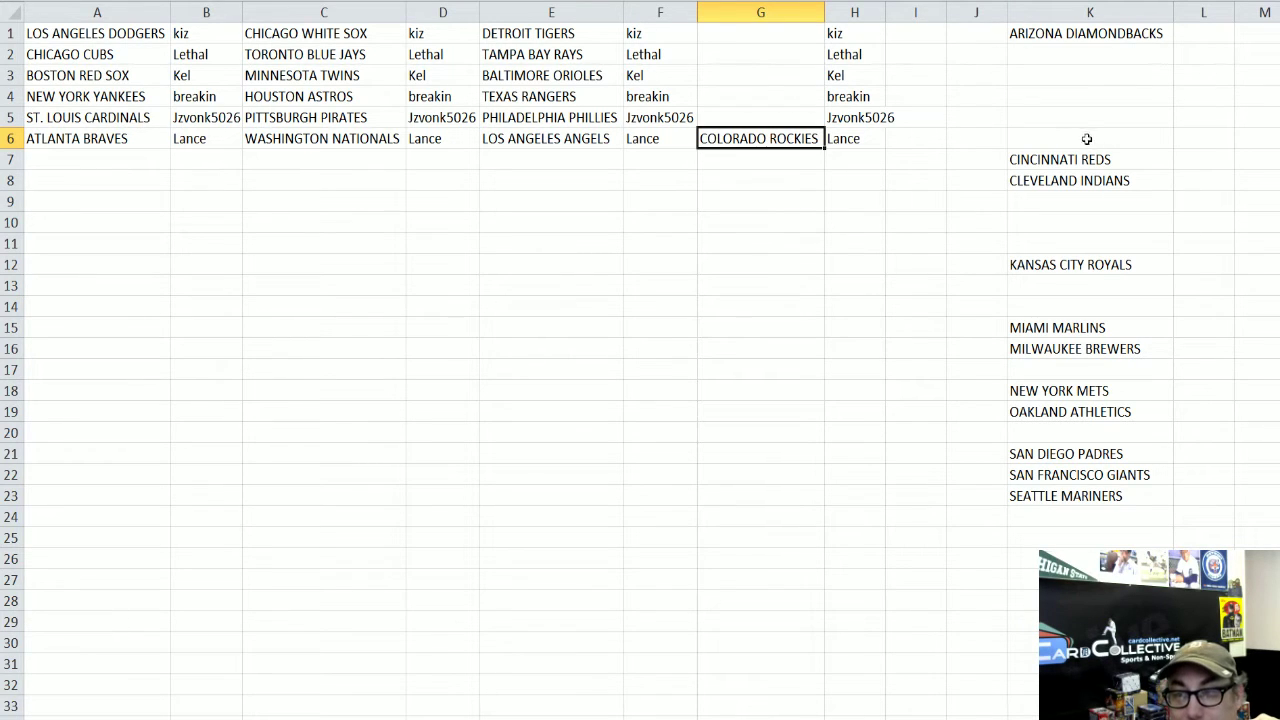
Delete the blank cells K2:K6 below ARIZONA DIAMONDBACKS, shifting the remaining teams up.
{"action": "left_click_drag", "start_coordinate": [1086, 134], "coordinate": [1068, 56]}
{"action": "right_click", "coordinate": [1066, 74]}
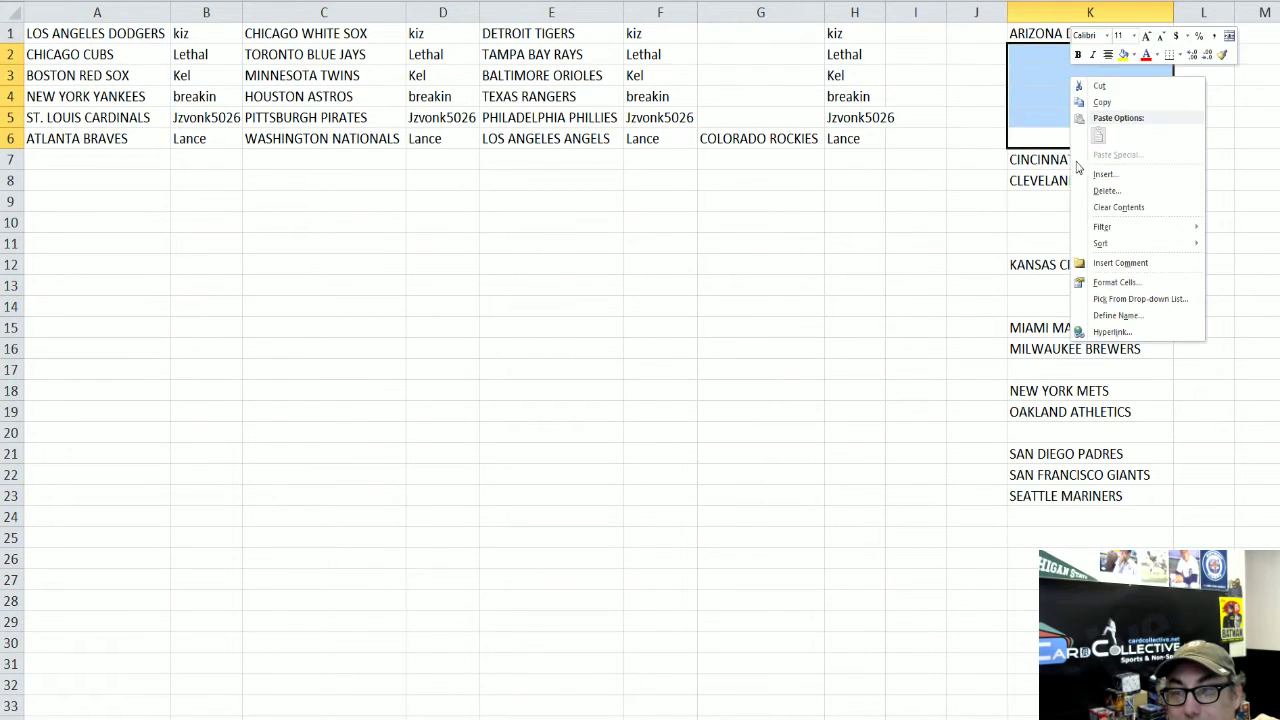
{"action": "left_click", "coordinate": [1086, 189]}
{"action": "left_click", "coordinate": [1062, 178]}
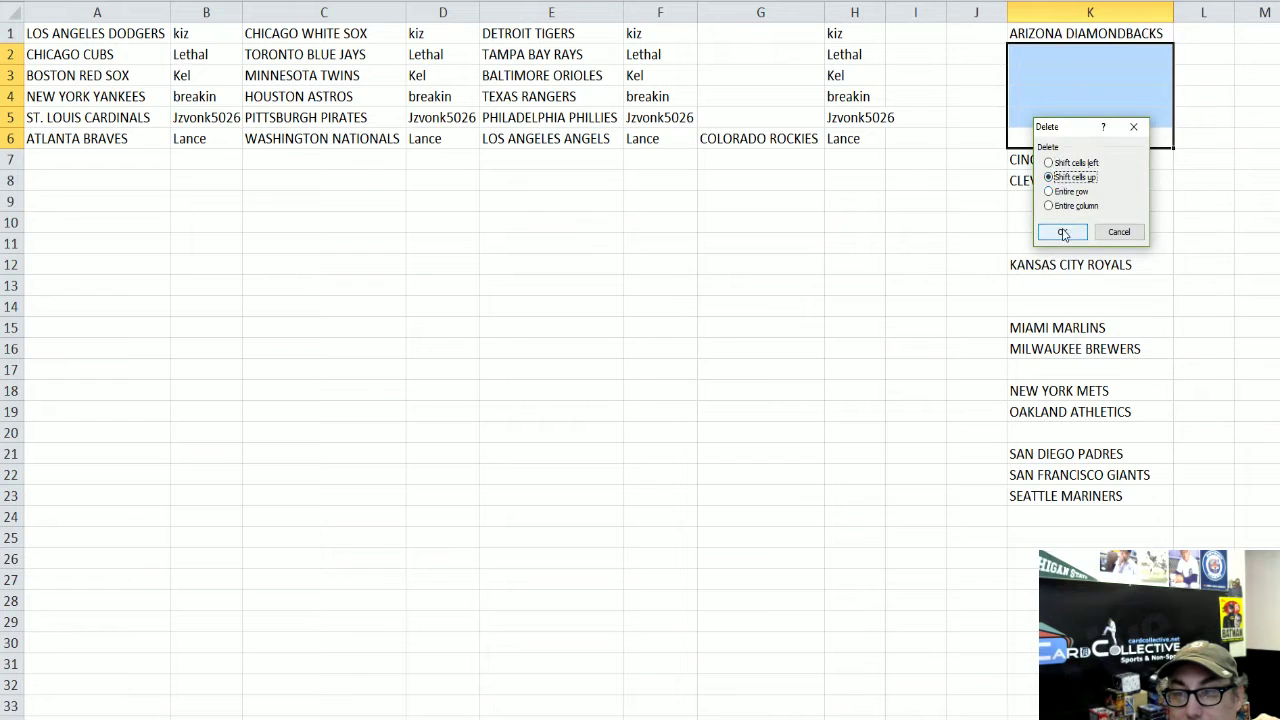
{"action": "left_click", "coordinate": [1062, 231]}
Delete the blank cells above and below KANSAS CITY ROYALS in column K, shifting the cells up each time.
{"action": "left_click_drag", "start_coordinate": [1036, 132], "coordinate": [1034, 102]}
{"action": "right_click", "coordinate": [1036, 120]}
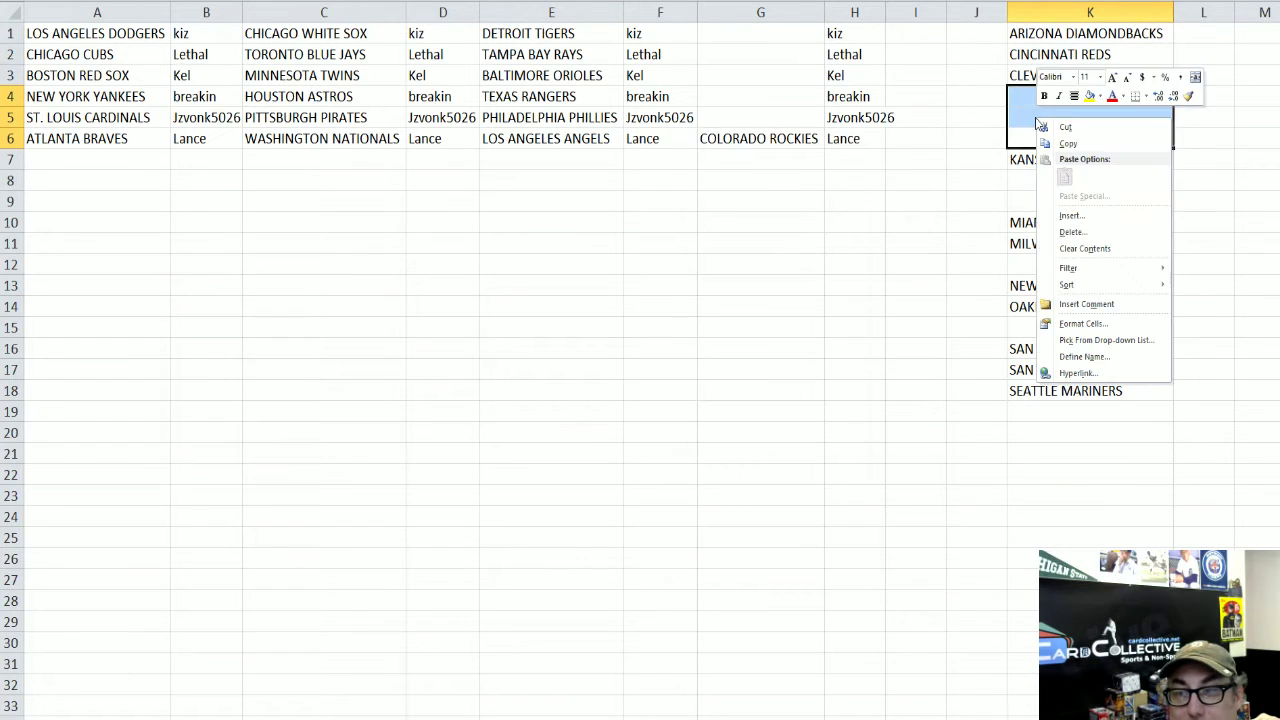
{"action": "left_click", "coordinate": [1071, 231]}
{"action": "left_click", "coordinate": [1050, 264]}
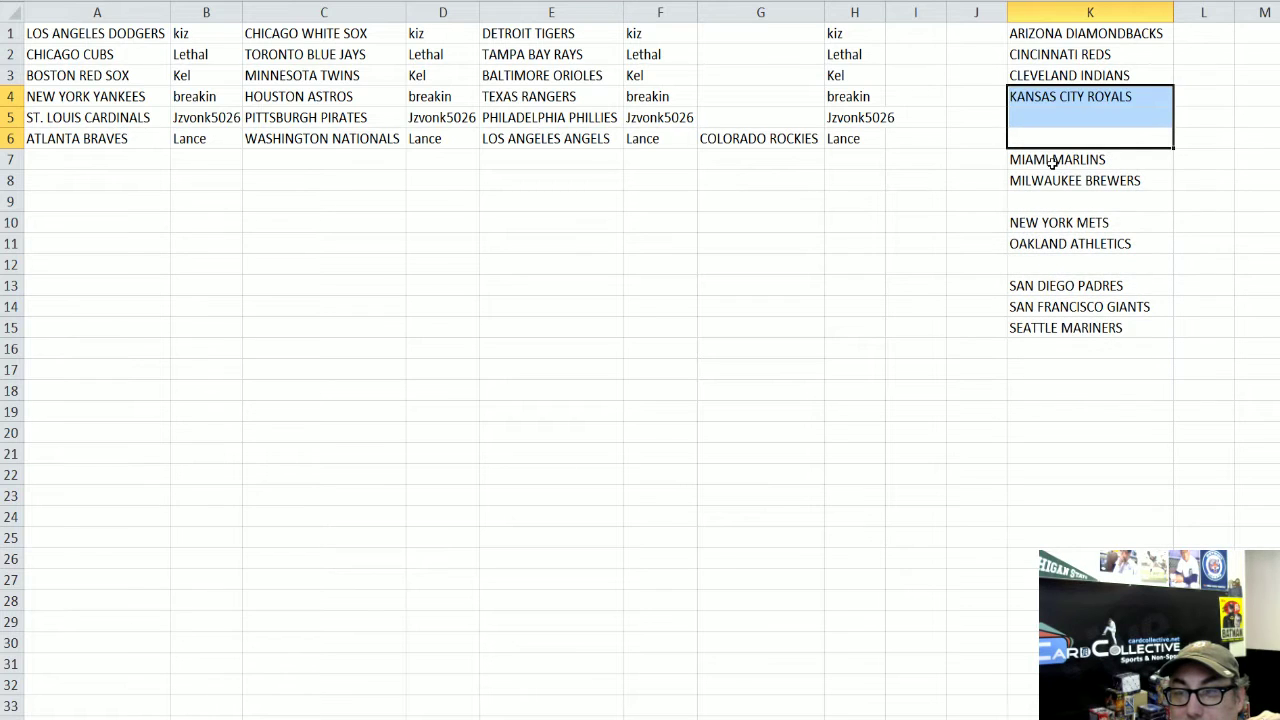
{"action": "left_click_drag", "start_coordinate": [1050, 142], "coordinate": [1046, 120]}
{"action": "right_click", "coordinate": [1046, 120]}
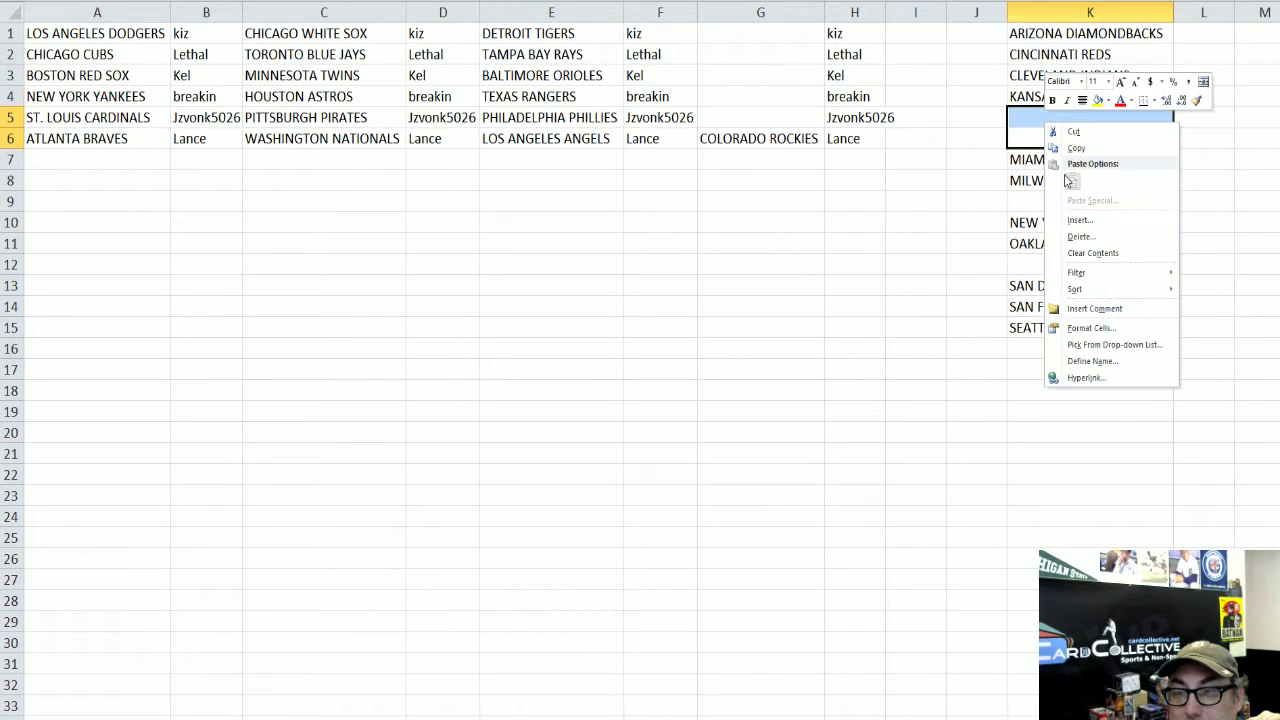
{"action": "left_click", "coordinate": [1079, 237]}
{"action": "left_click", "coordinate": [1052, 267]}
{"action": "left_click", "coordinate": [1047, 283]}
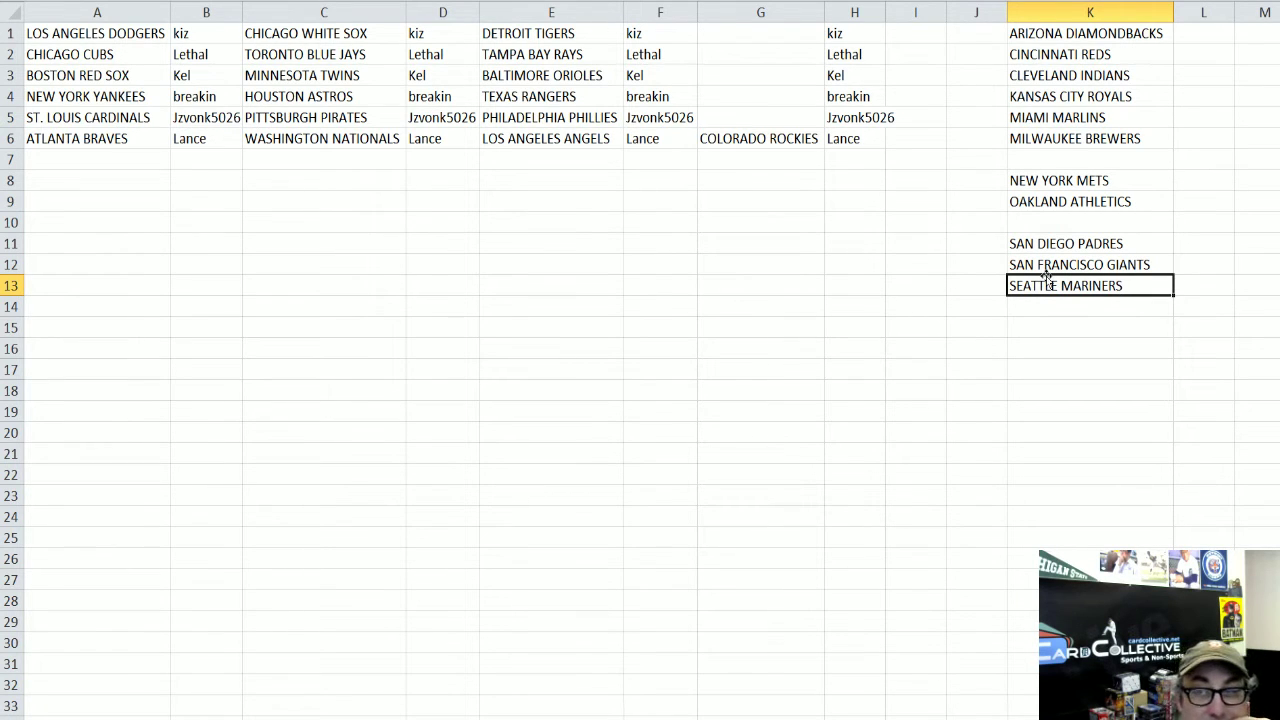
Delete the blank cells above NEW YORK METS and below OAKLAND ATHLETICS in column K, shifting the cells up.
{"action": "left_click", "coordinate": [1028, 160]}
{"action": "right_click", "coordinate": [1028, 161]}
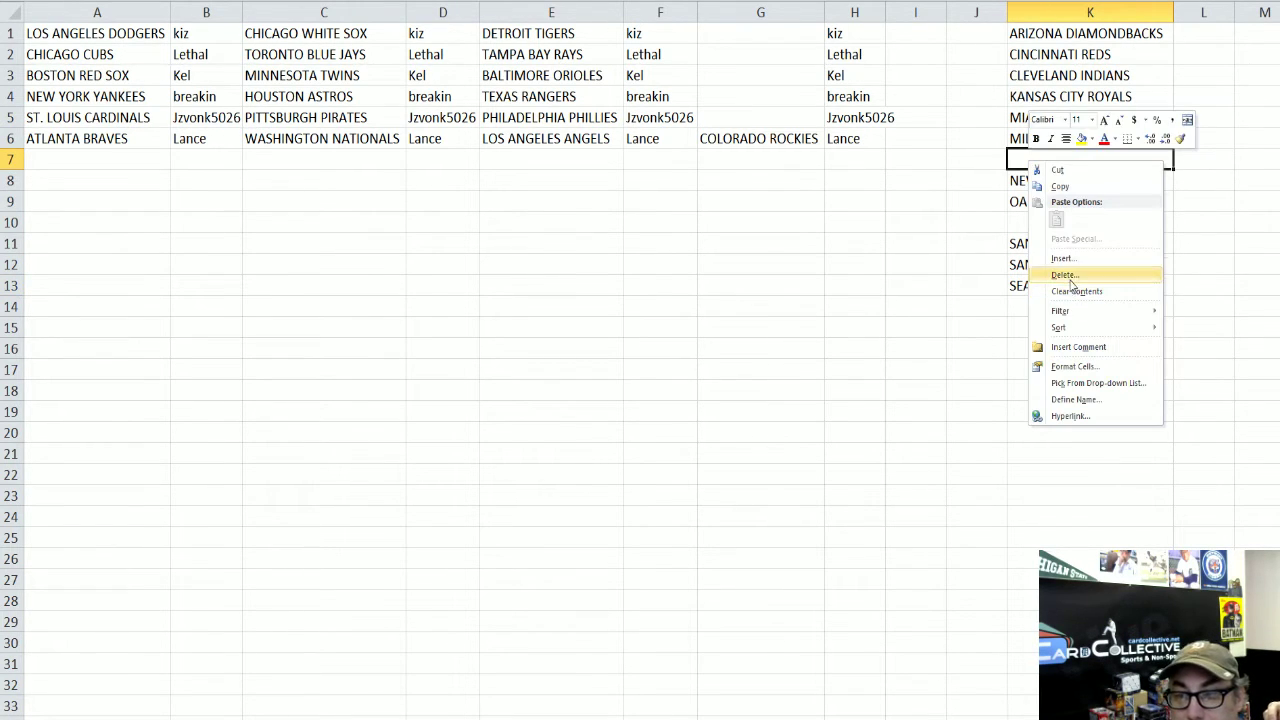
{"action": "left_click", "coordinate": [1068, 276]}
{"action": "left_click", "coordinate": [1032, 320]}
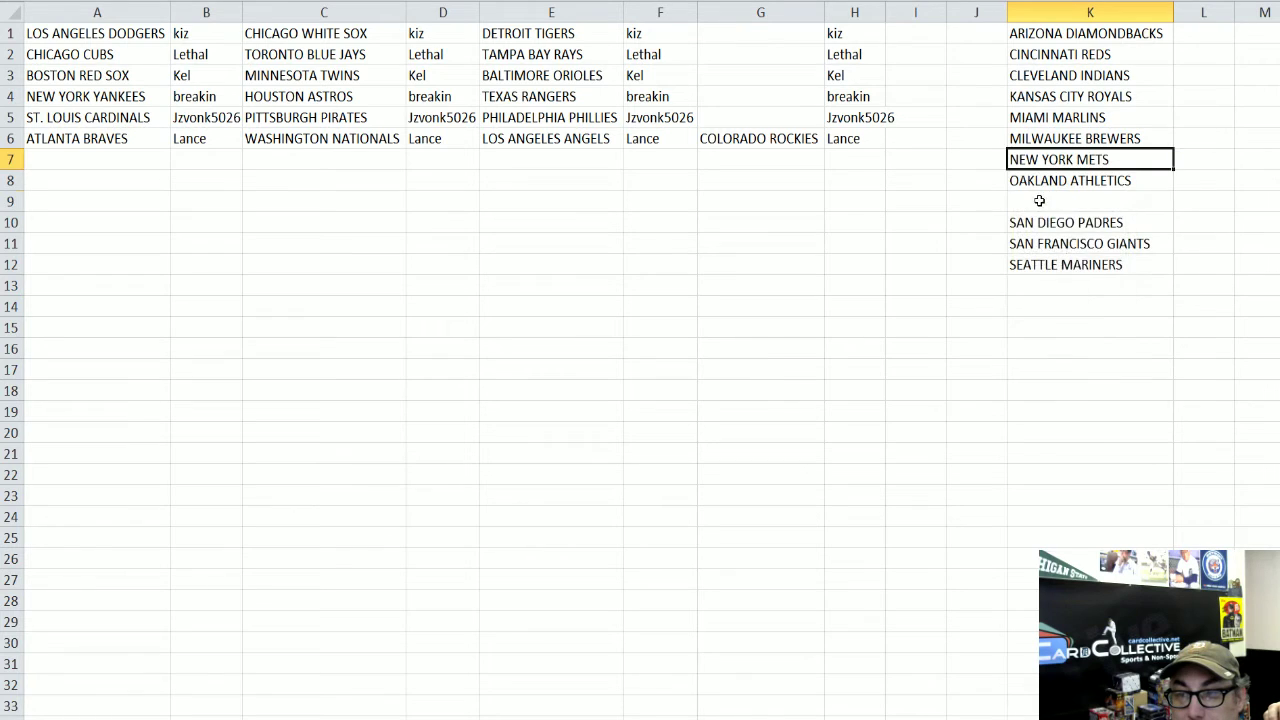
{"action": "right_click", "coordinate": [1039, 201]}
{"action": "left_click", "coordinate": [1075, 313]}
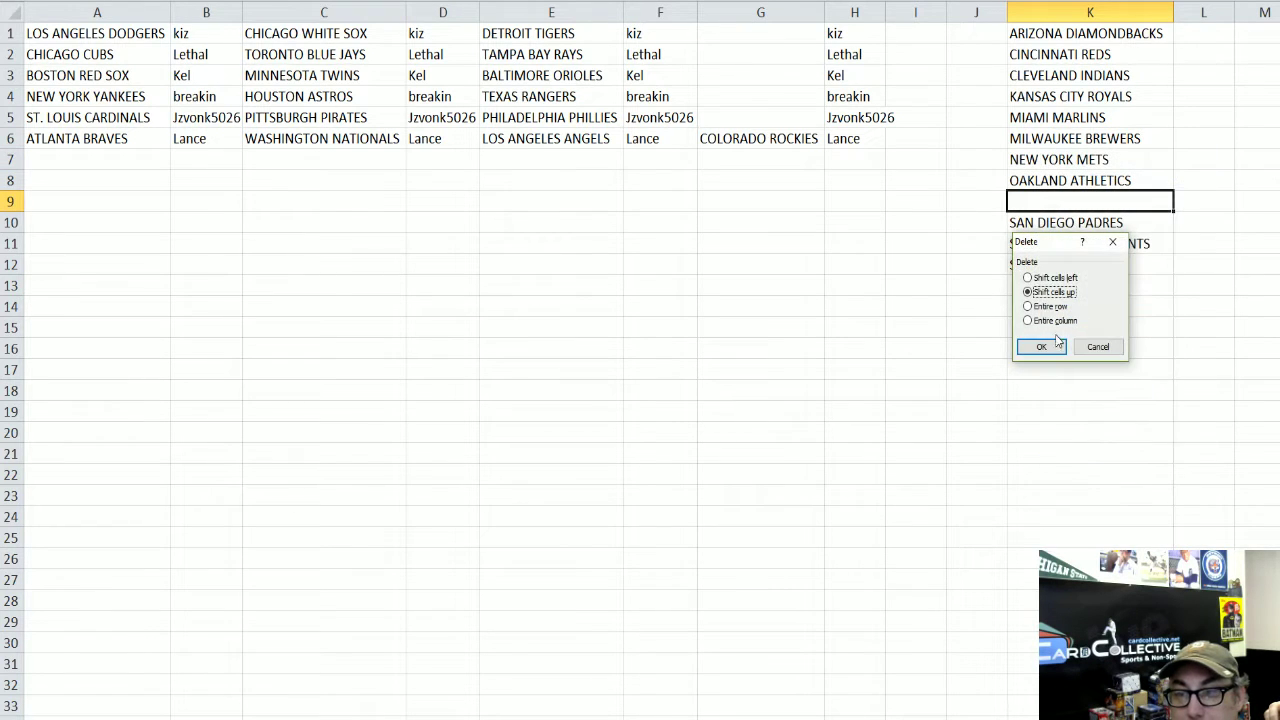
{"action": "left_click", "coordinate": [1048, 345]}
{"action": "left_click", "coordinate": [1043, 262]}
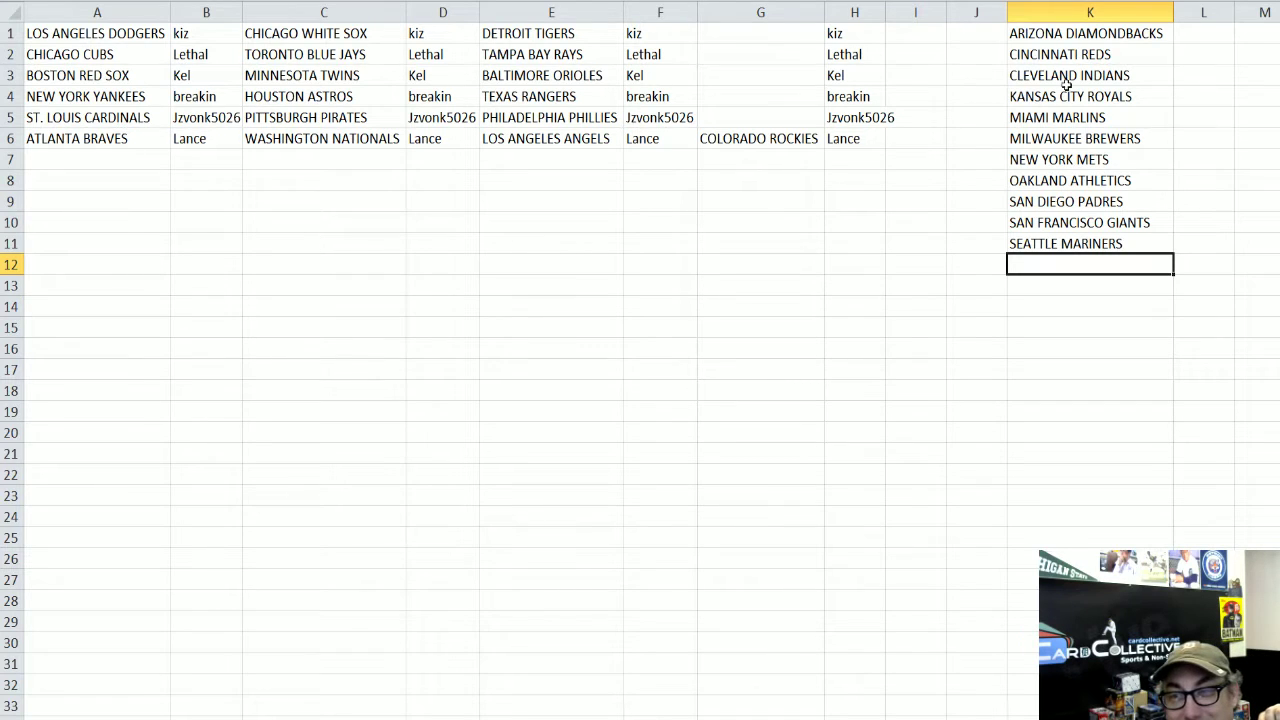
Move MILWAUKEE BREWERS from the team list in column K to G5.
{"action": "left_click", "coordinate": [1036, 140]}
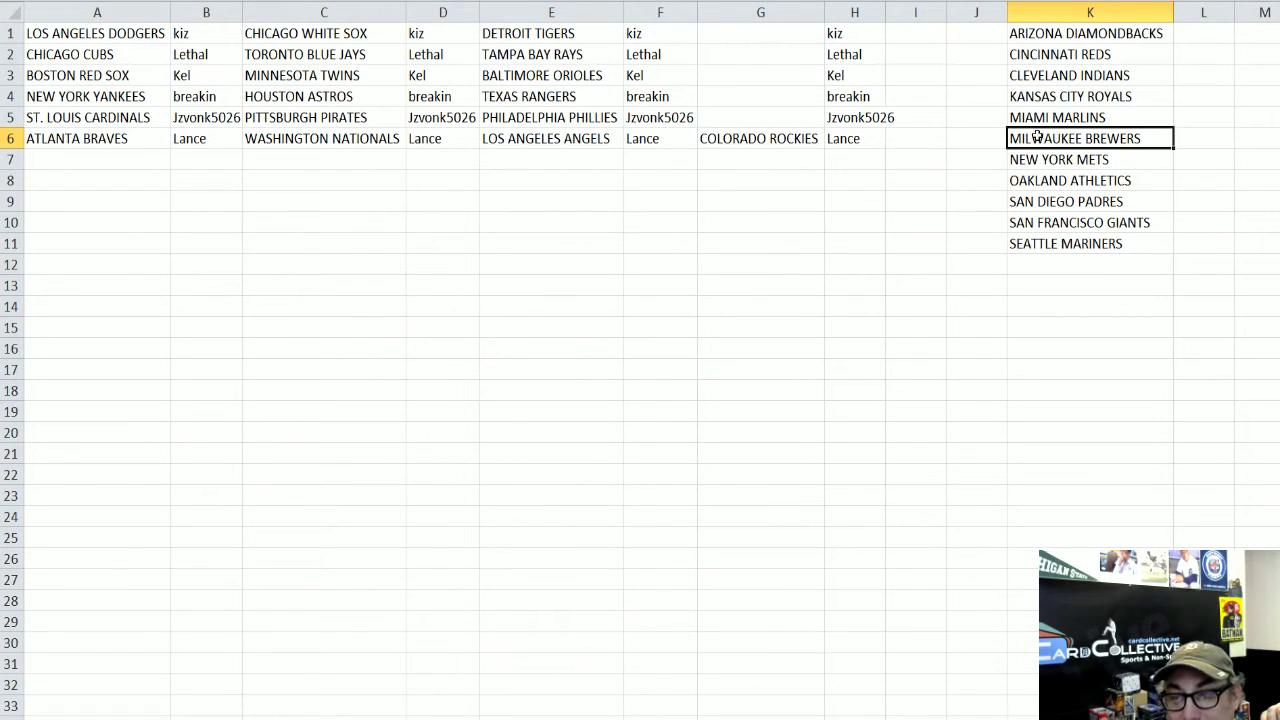
{"action": "left_click_drag", "start_coordinate": [1040, 128], "coordinate": [763, 112]}
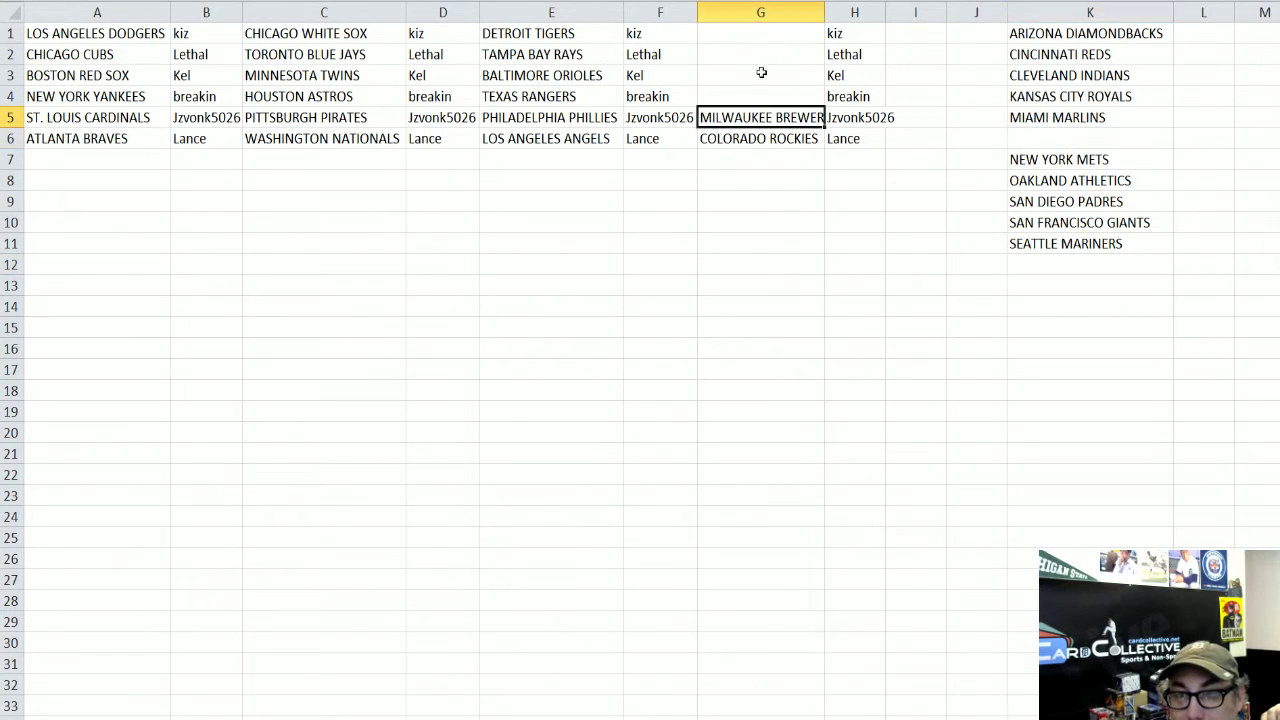
Leave the full-screen view, bring the Book5 (version 1) workbook to the front and enlarge its window.
{"action": "key", "text": "Escape"}
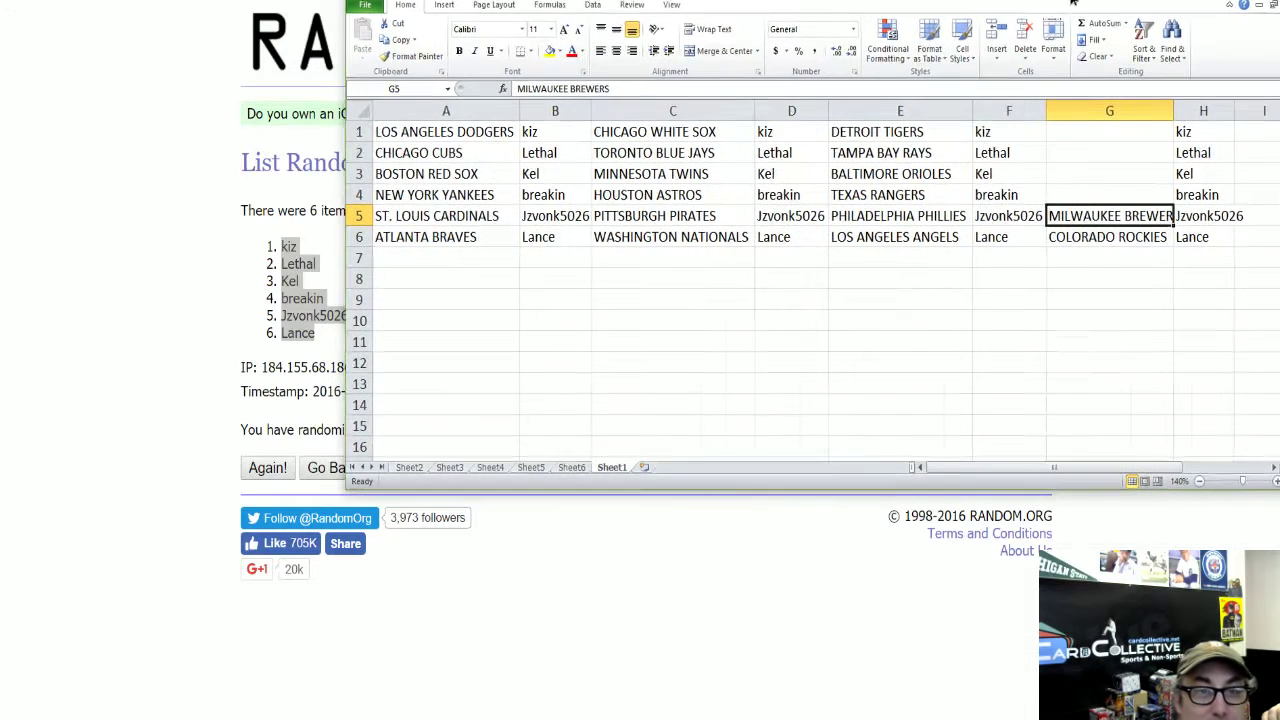
{"action": "key", "text": "alt+Tab"}
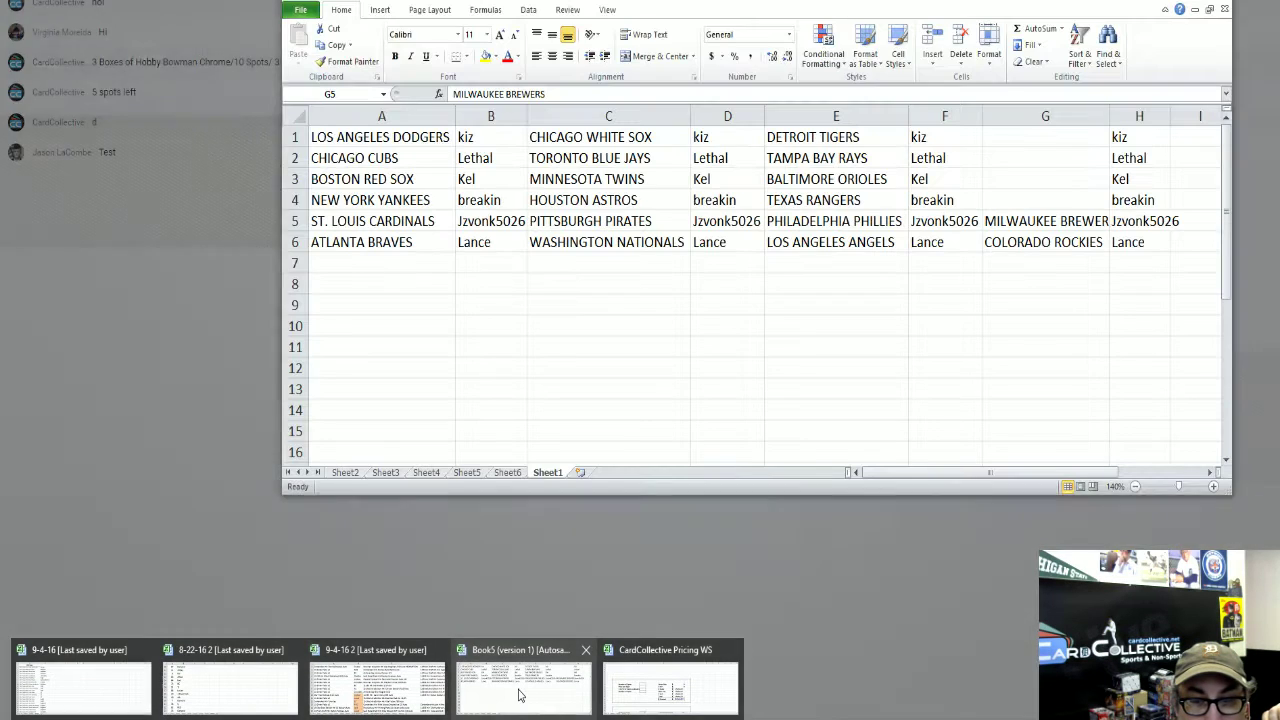
{"action": "left_click", "coordinate": [519, 695]}
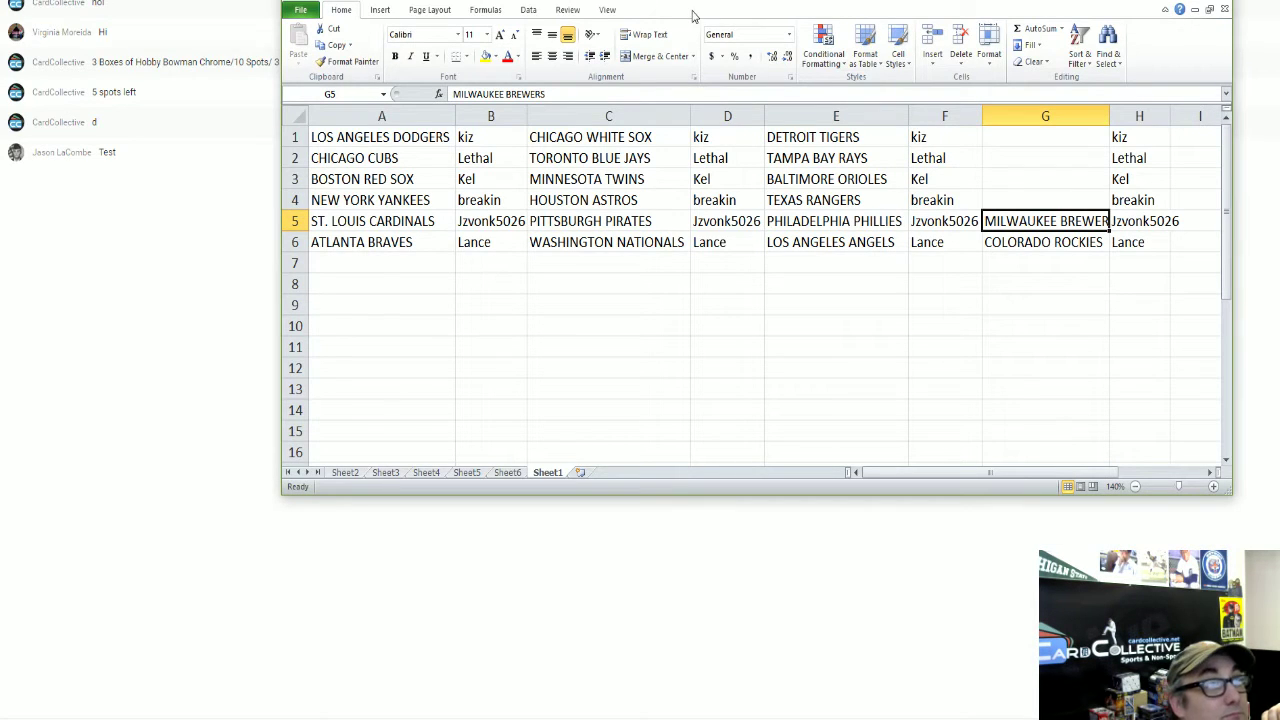
{"action": "left_click_drag", "start_coordinate": [674, 3], "coordinate": [1279, 60]}
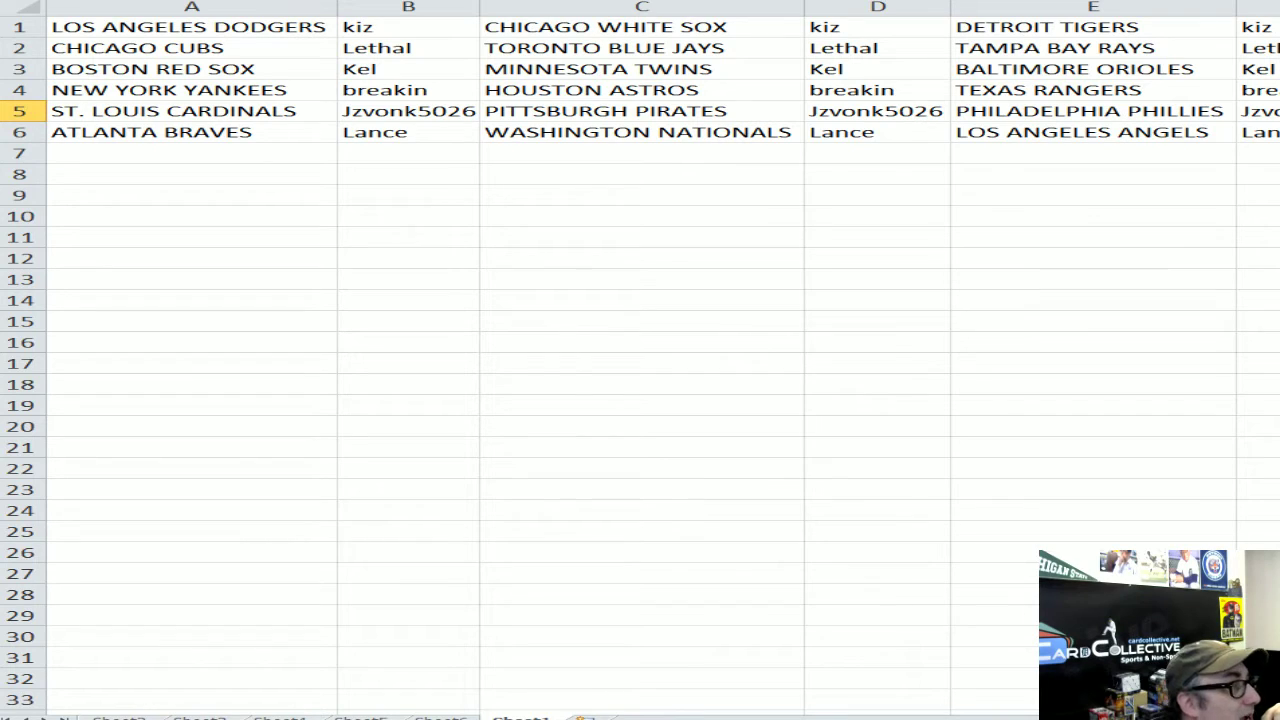
Select the empty cell G4 and zoom the sheet out until columns A to J fit in view.
{"action": "left_click", "coordinate": [150, 69]}
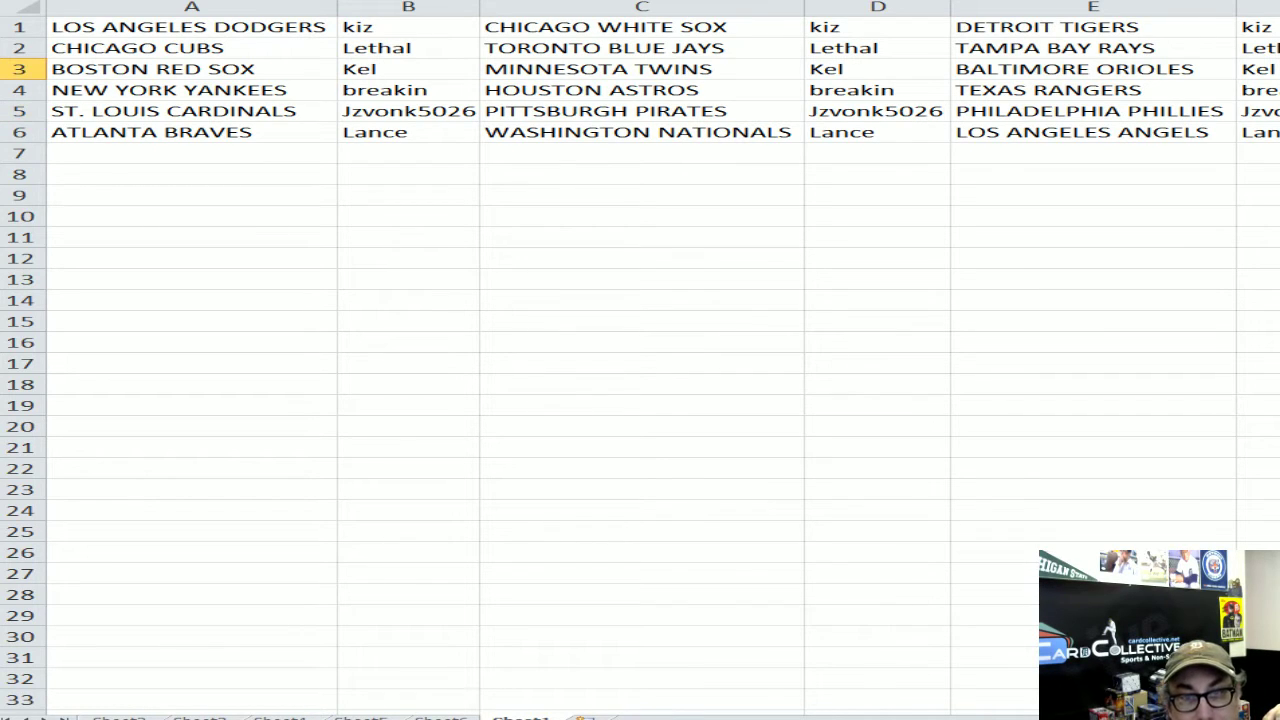
{"action": "left_click", "coordinate": [150, 90]}
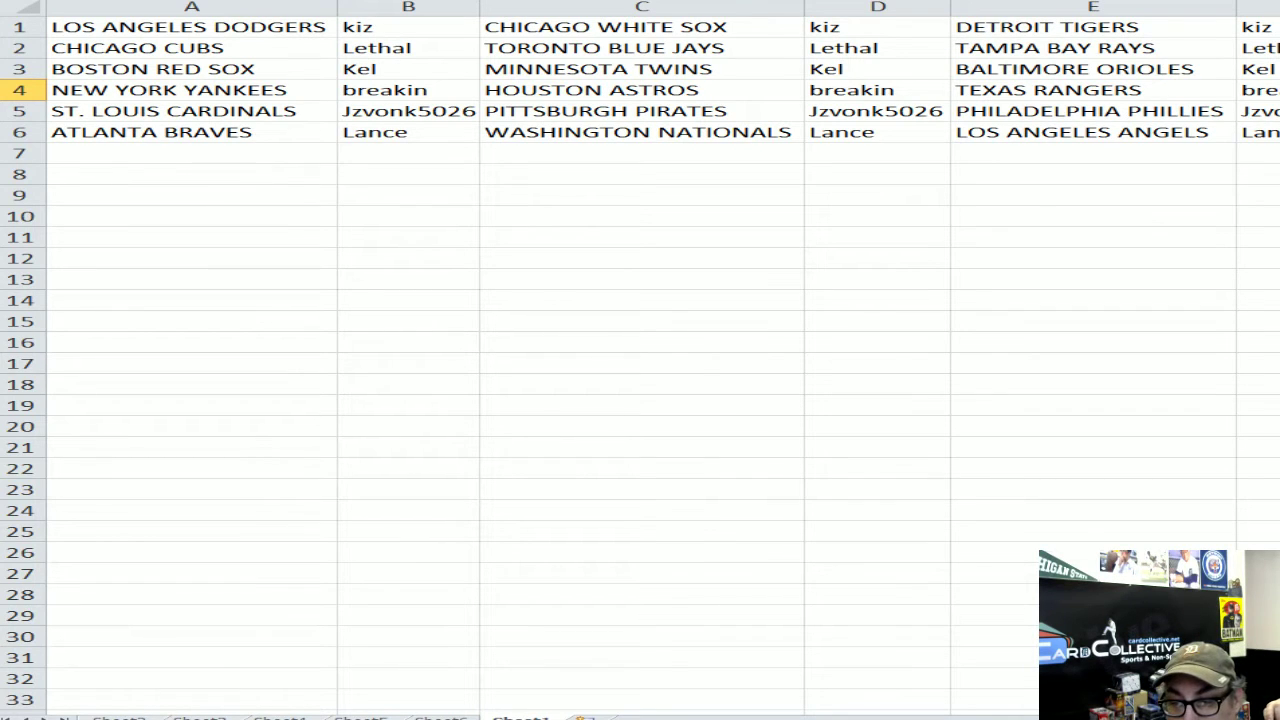
{"action": "scroll", "coordinate": [640, 360], "scroll_direction": "down", "scroll_amount": 1, "text": "ctrl"}
{"action": "scroll", "coordinate": [640, 360], "scroll_direction": "down", "scroll_amount": 3, "text": "ctrl"}
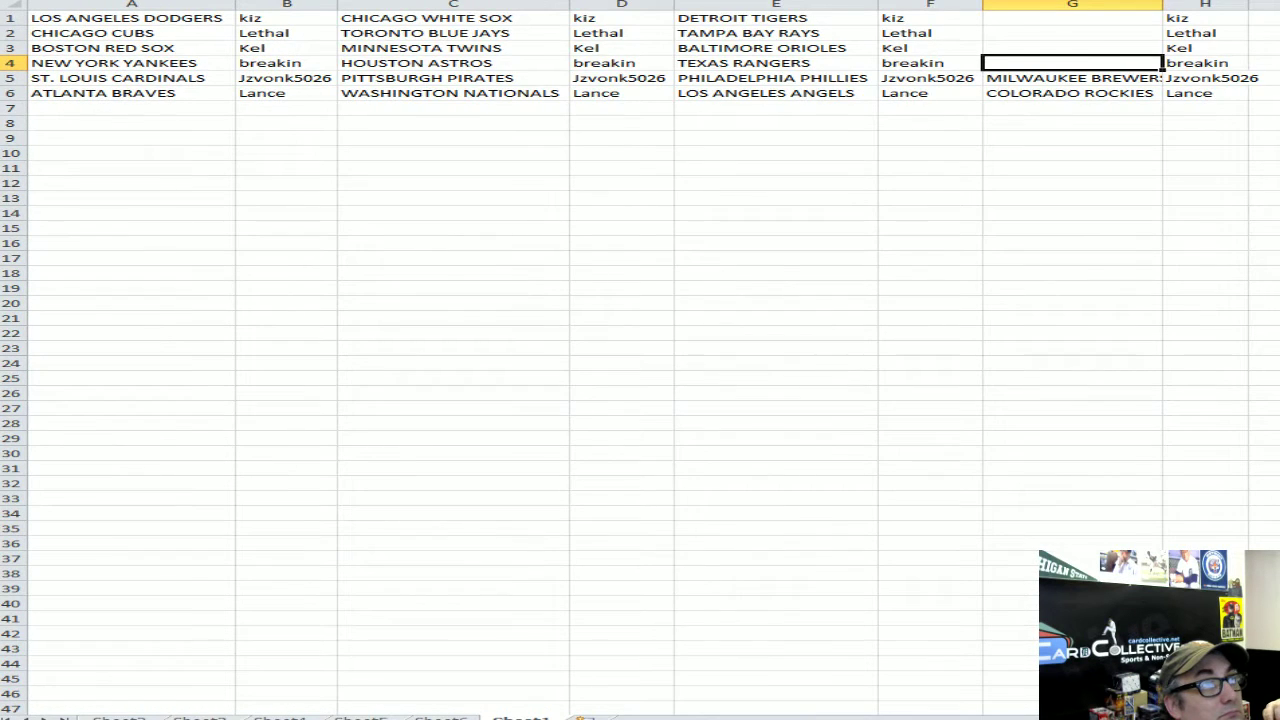
{"action": "scroll", "coordinate": [640, 360], "scroll_direction": "down", "scroll_amount": 1, "text": "ctrl"}
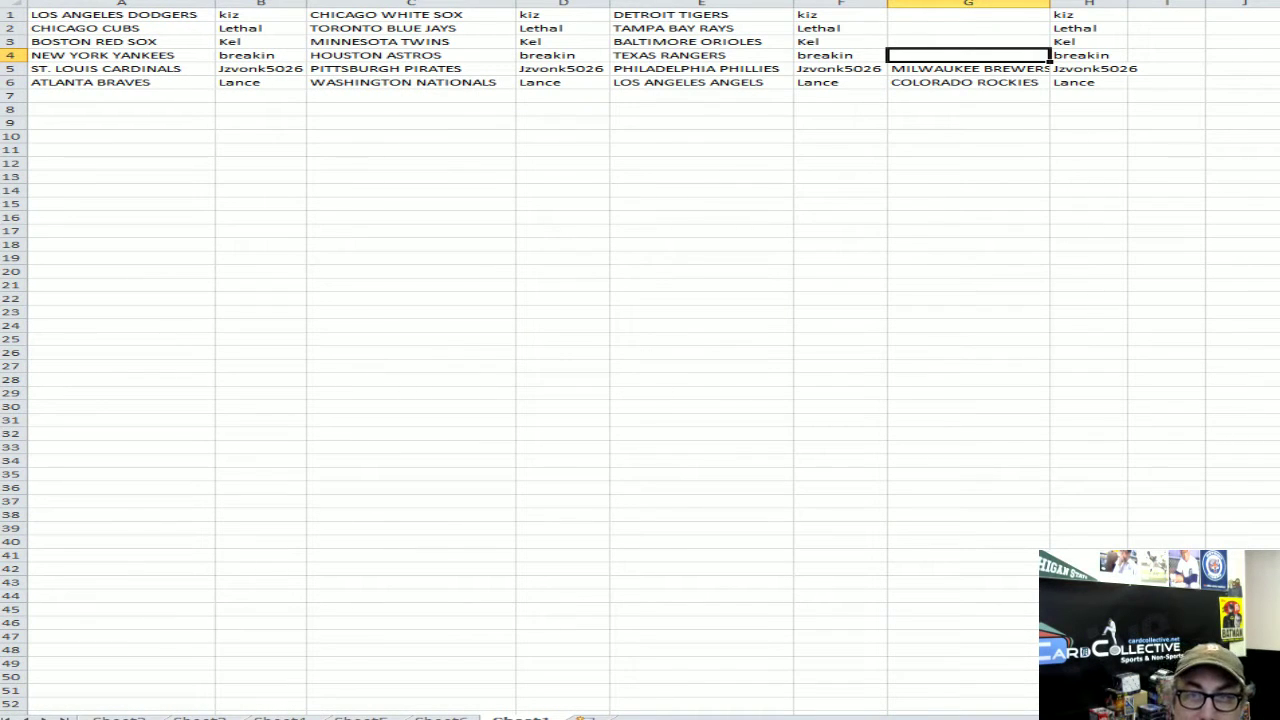
Switch back to the Book5 (version 1) workbook in Excel and zoom in until columns A to L fill the view.
{"action": "key", "text": "alt+Tab"}
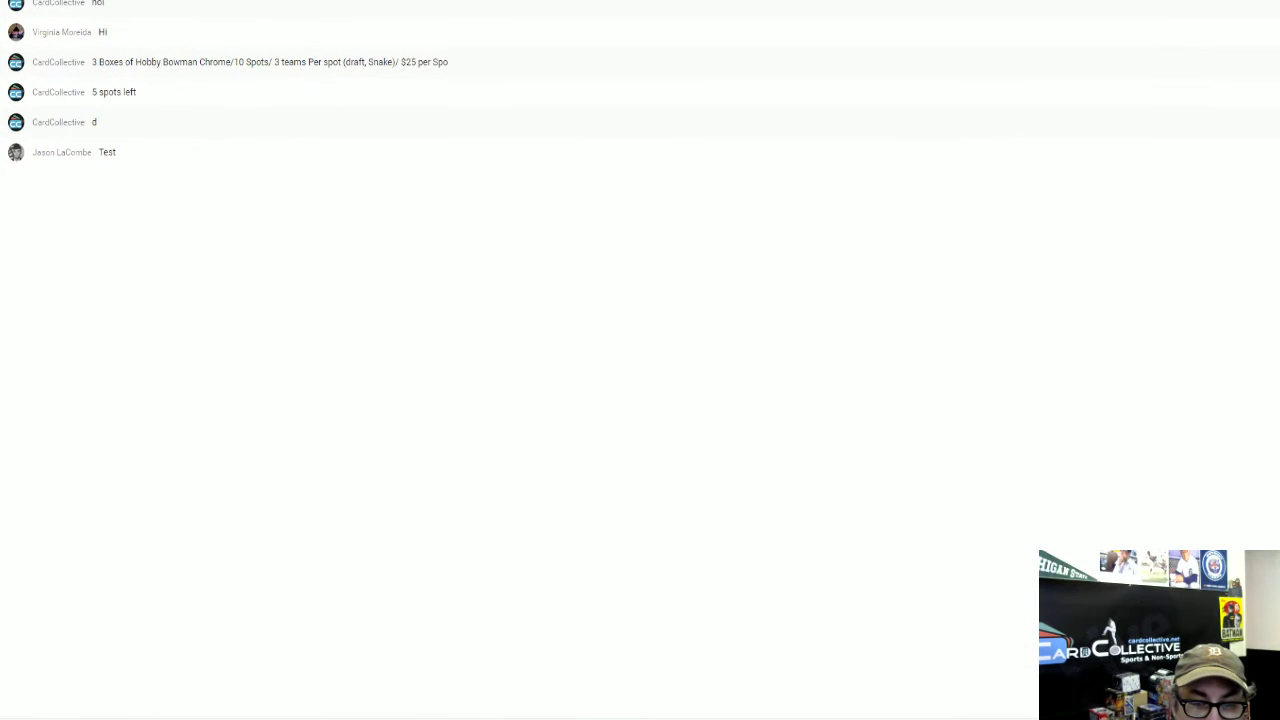
{"action": "mouse_move", "coordinate": [377, 716]}
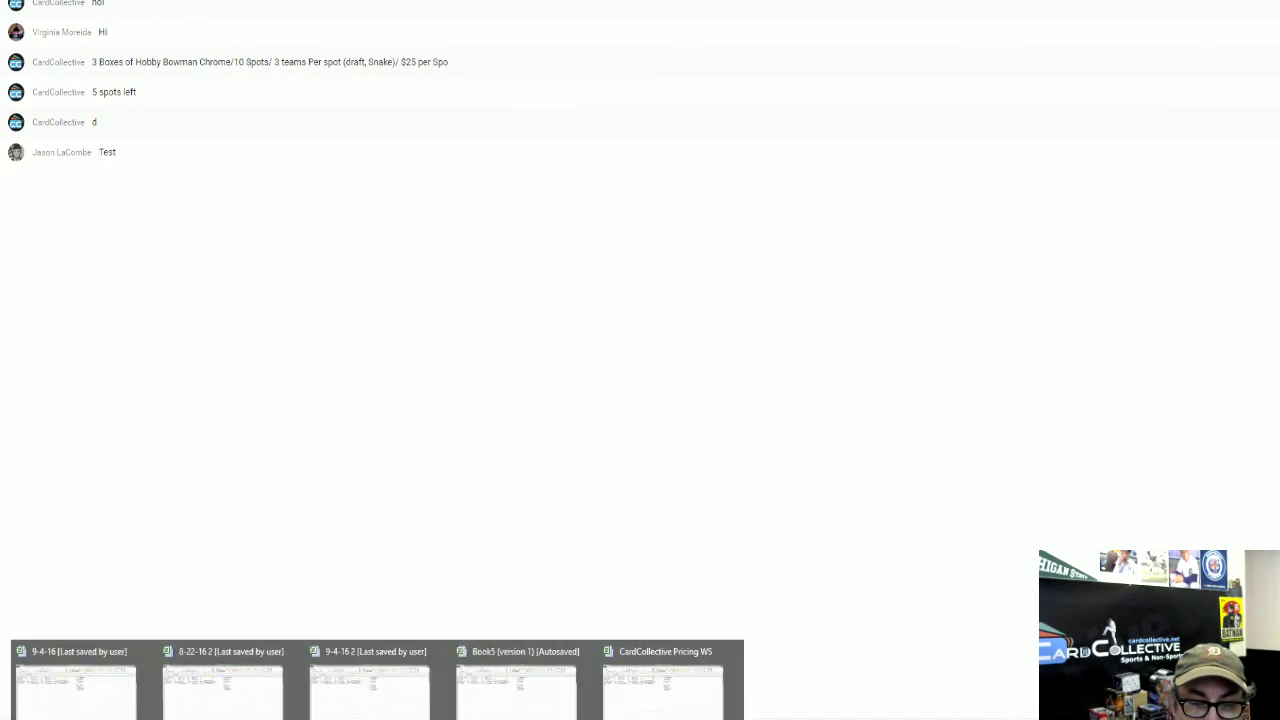
{"action": "left_click", "coordinate": [480, 688]}
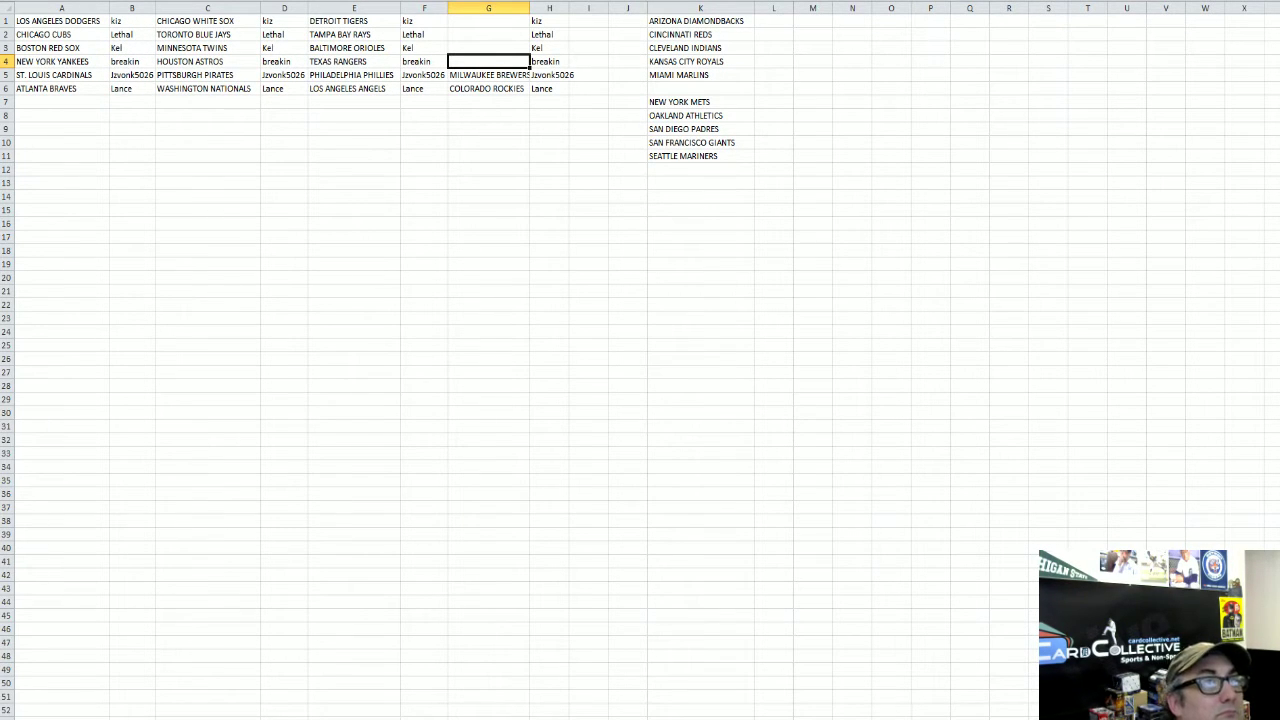
{"action": "scroll", "coordinate": [547, 147], "scroll_direction": "up", "scroll_amount": 4, "text": "ctrl"}
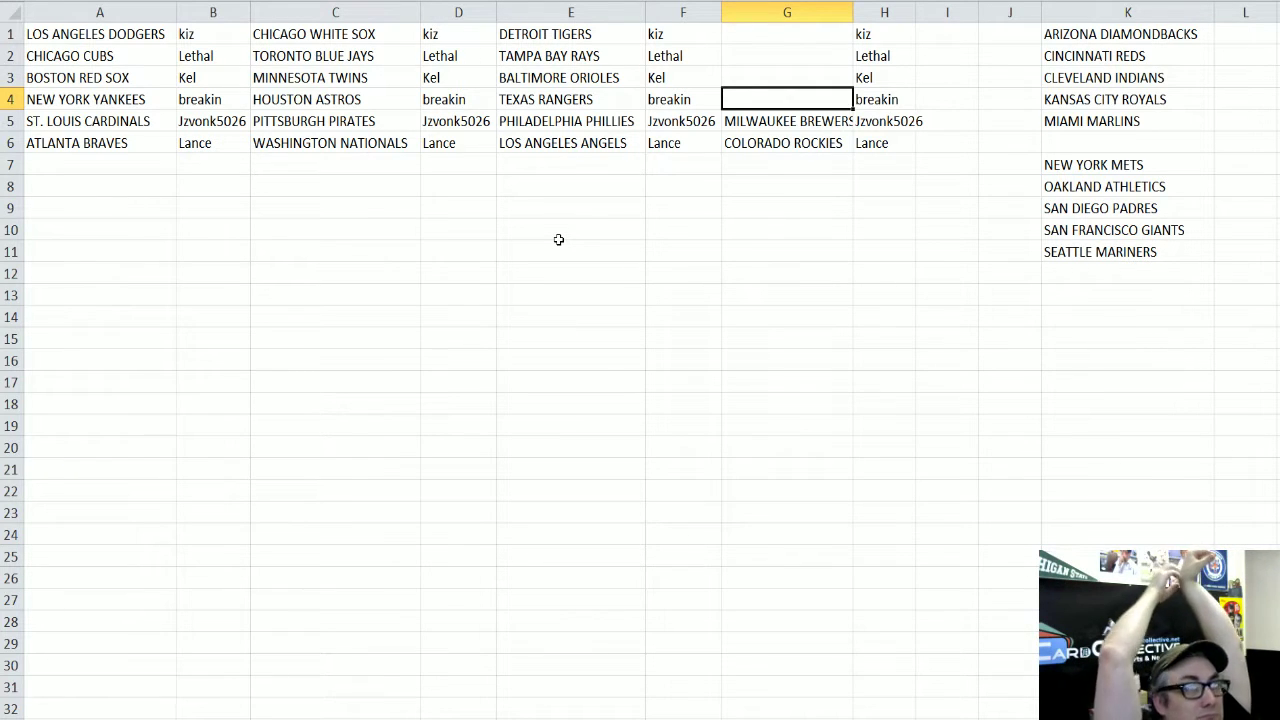
Widen column G to fit its contents and move ARIZONA DIAMONDBACKS from the column K list to G4.
{"action": "double_click", "coordinate": [851, 13]}
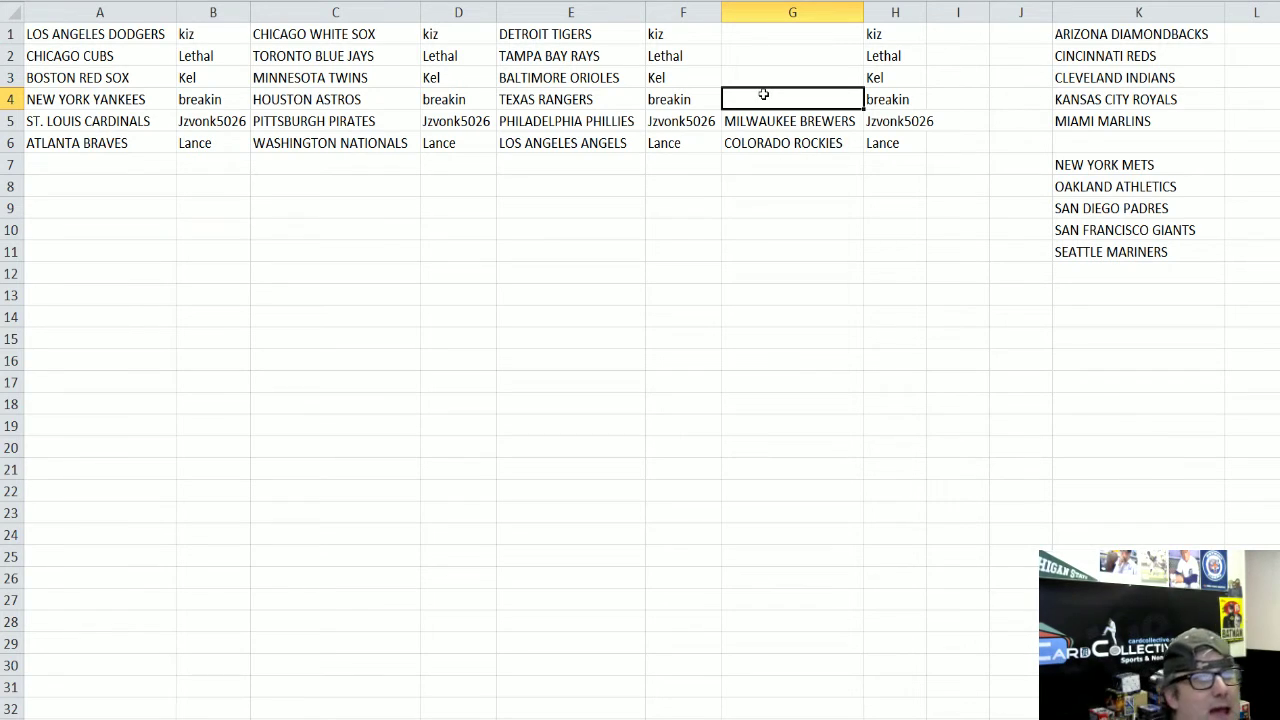
{"action": "left_click", "coordinate": [1118, 30]}
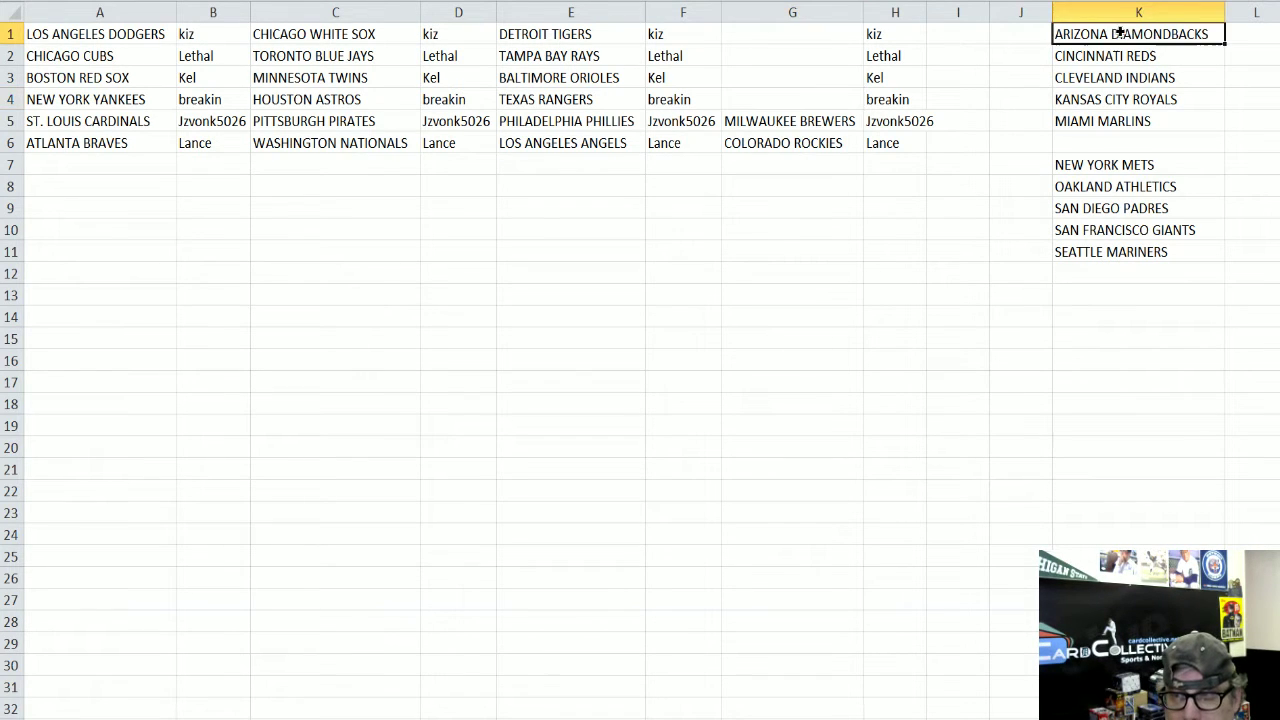
{"action": "left_click_drag", "start_coordinate": [1118, 30], "coordinate": [748, 97]}
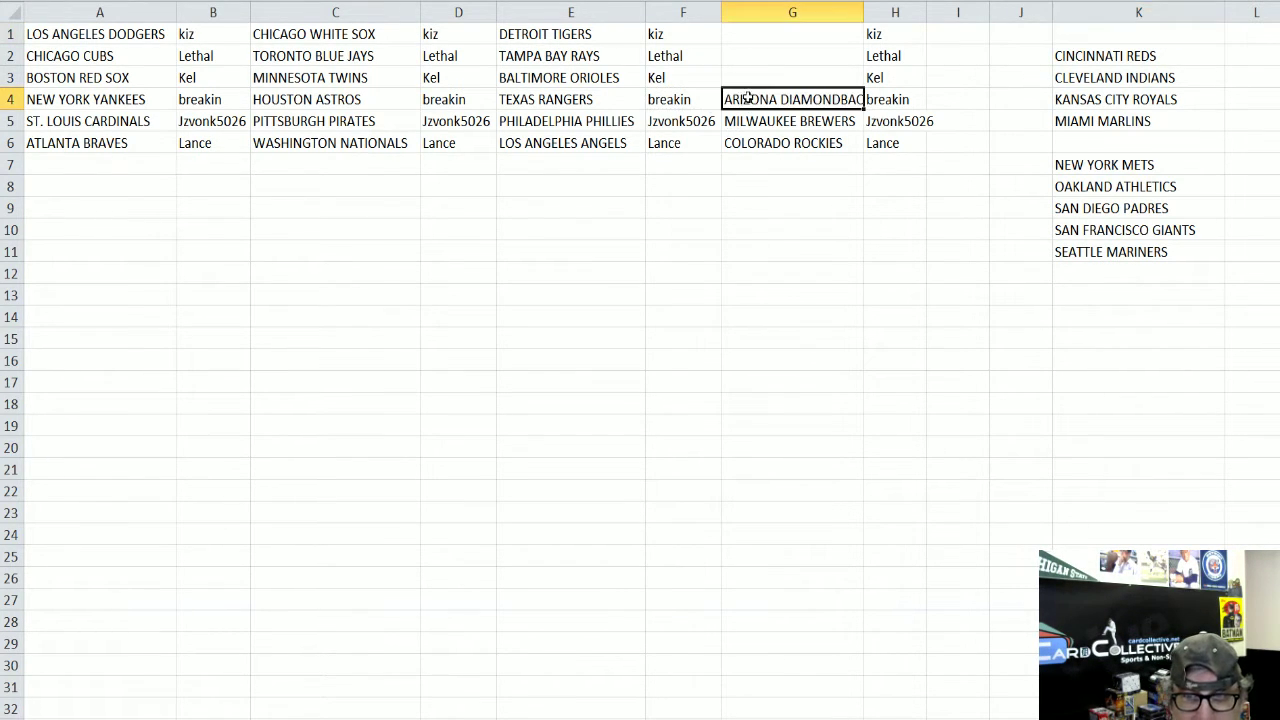
Move CINCINNATI REDS from the column K list to G3 and KANSAS CITY ROYALS to G2.
{"action": "left_click", "coordinate": [749, 76]}
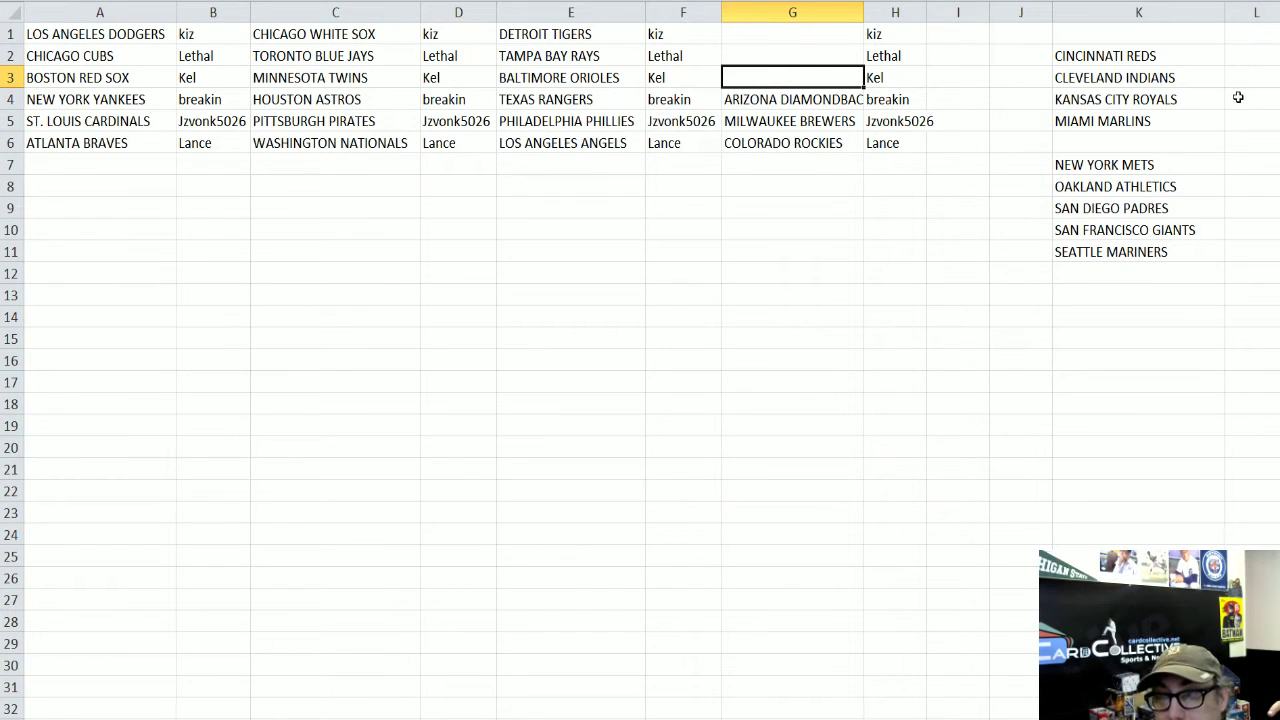
{"action": "left_click", "coordinate": [1155, 50]}
{"action": "left_click_drag", "start_coordinate": [1155, 45], "coordinate": [835, 85]}
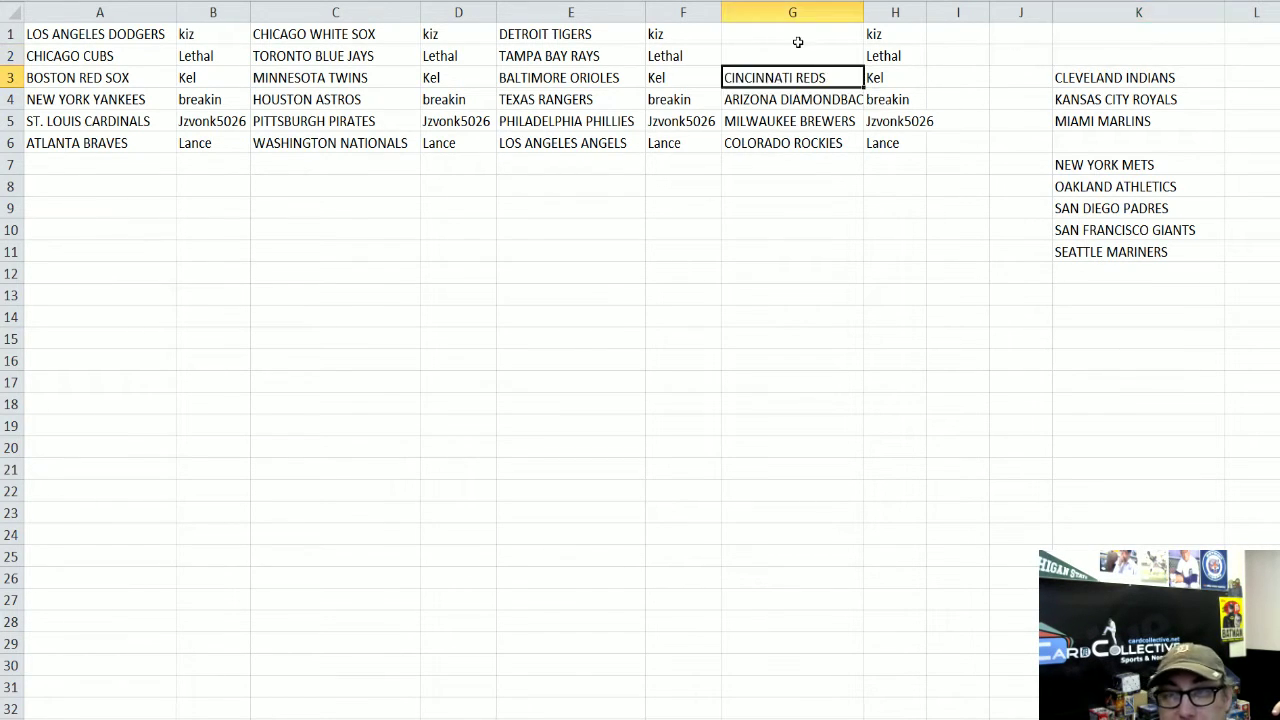
{"action": "left_click", "coordinate": [792, 56]}
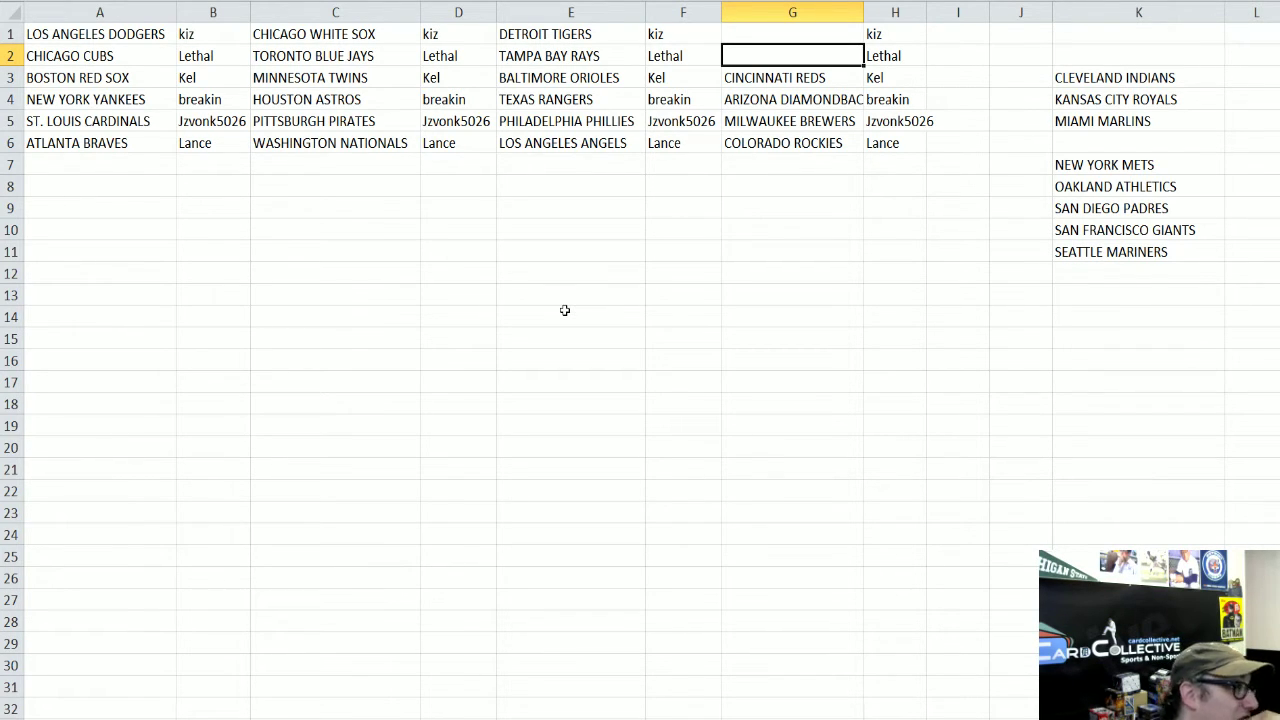
{"action": "left_click", "coordinate": [1160, 106]}
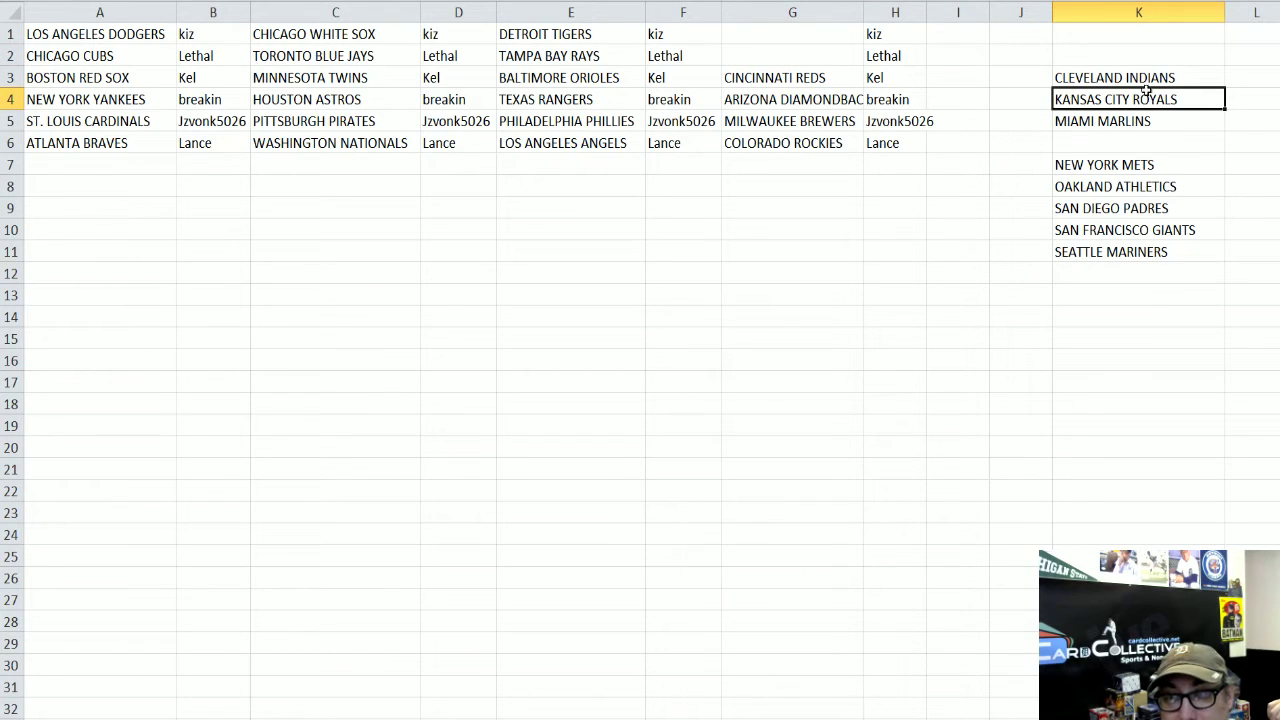
{"action": "left_click_drag", "start_coordinate": [1146, 90], "coordinate": [805, 50]}
Move SAN FRANCISCO GIANTS from the team list in column K to G1.
{"action": "left_click", "coordinate": [783, 37]}
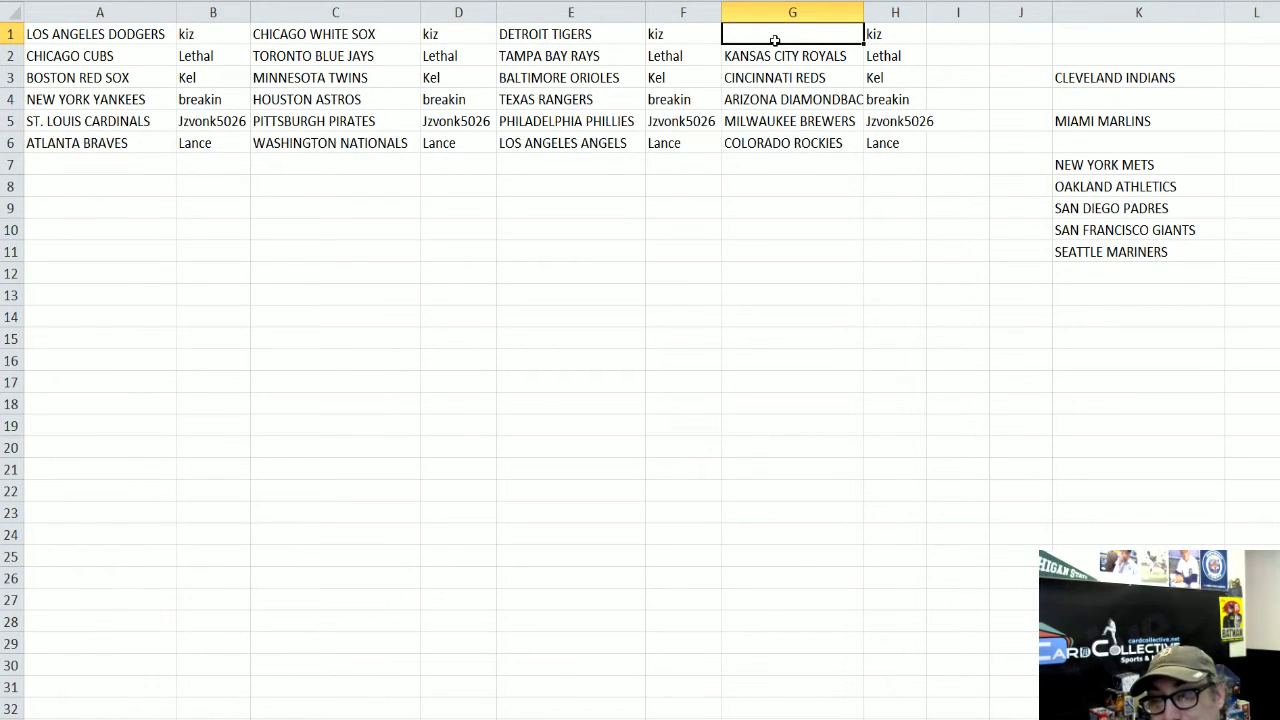
{"action": "left_click", "coordinate": [1098, 228]}
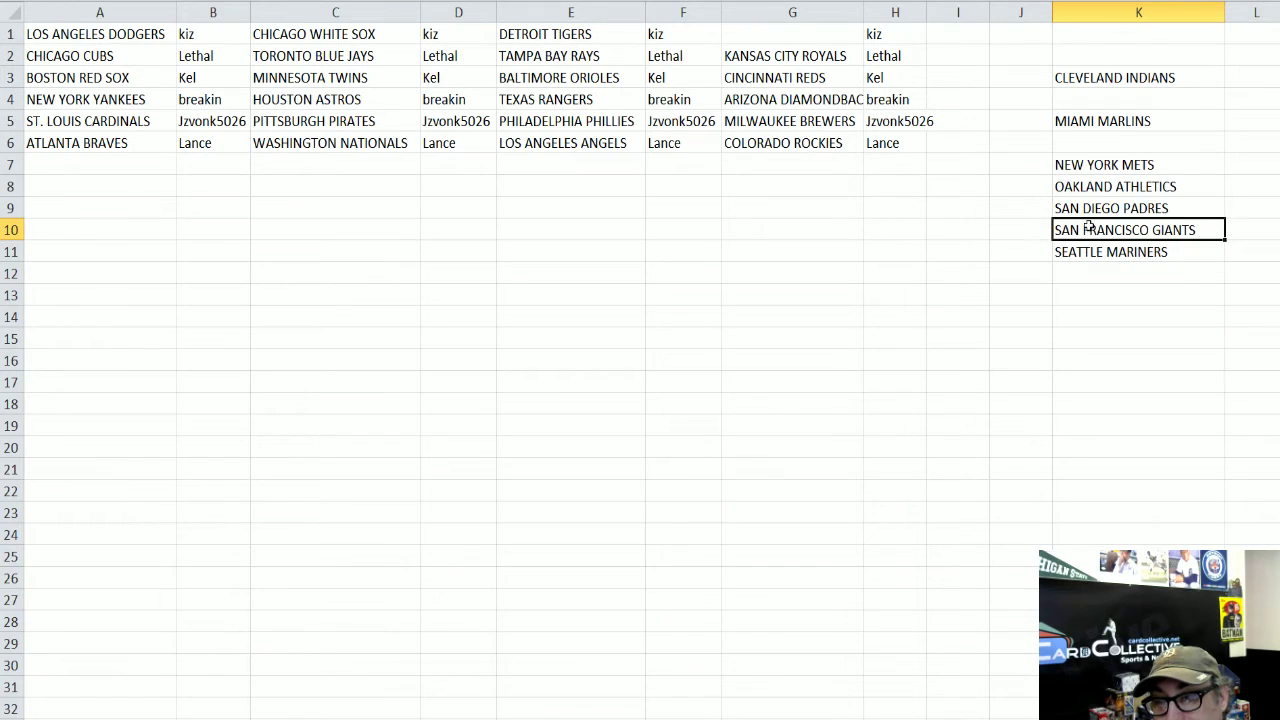
{"action": "left_click_drag", "start_coordinate": [1089, 220], "coordinate": [752, 56]}
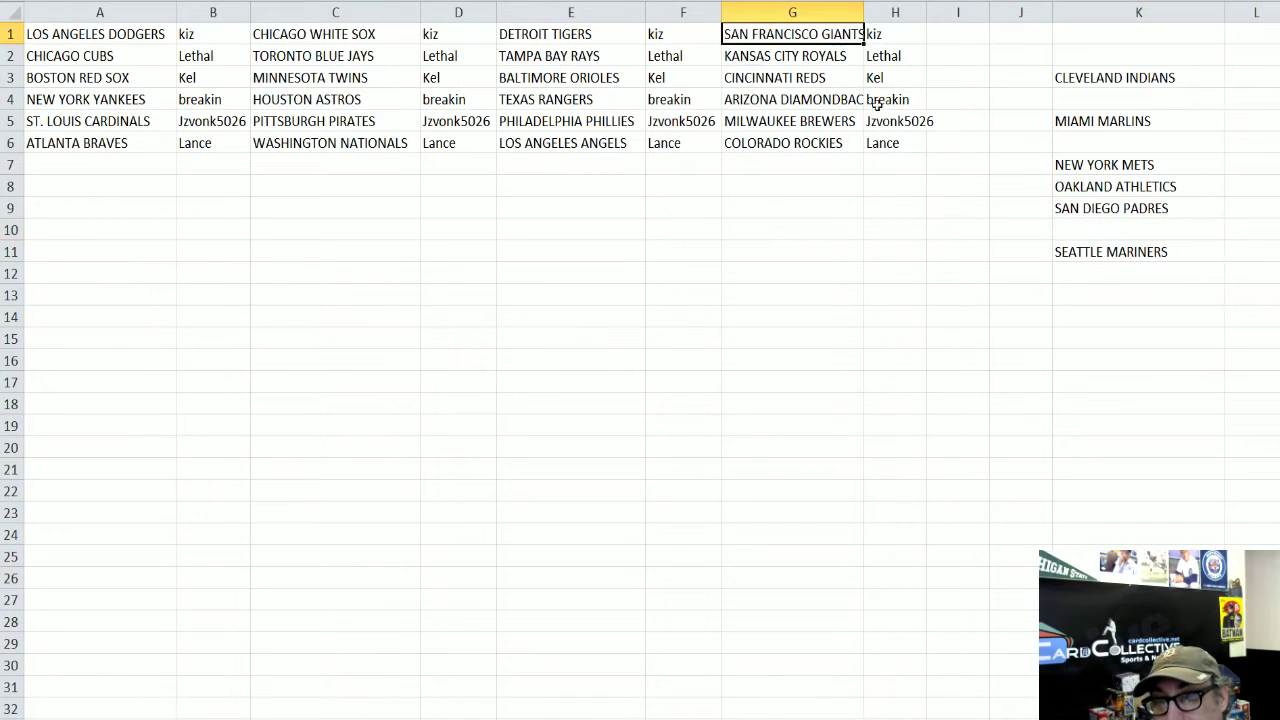
Move SEATTLE MARINERS from the column K list to I1 and widen column I to fit it.
{"action": "left_click", "coordinate": [1068, 253]}
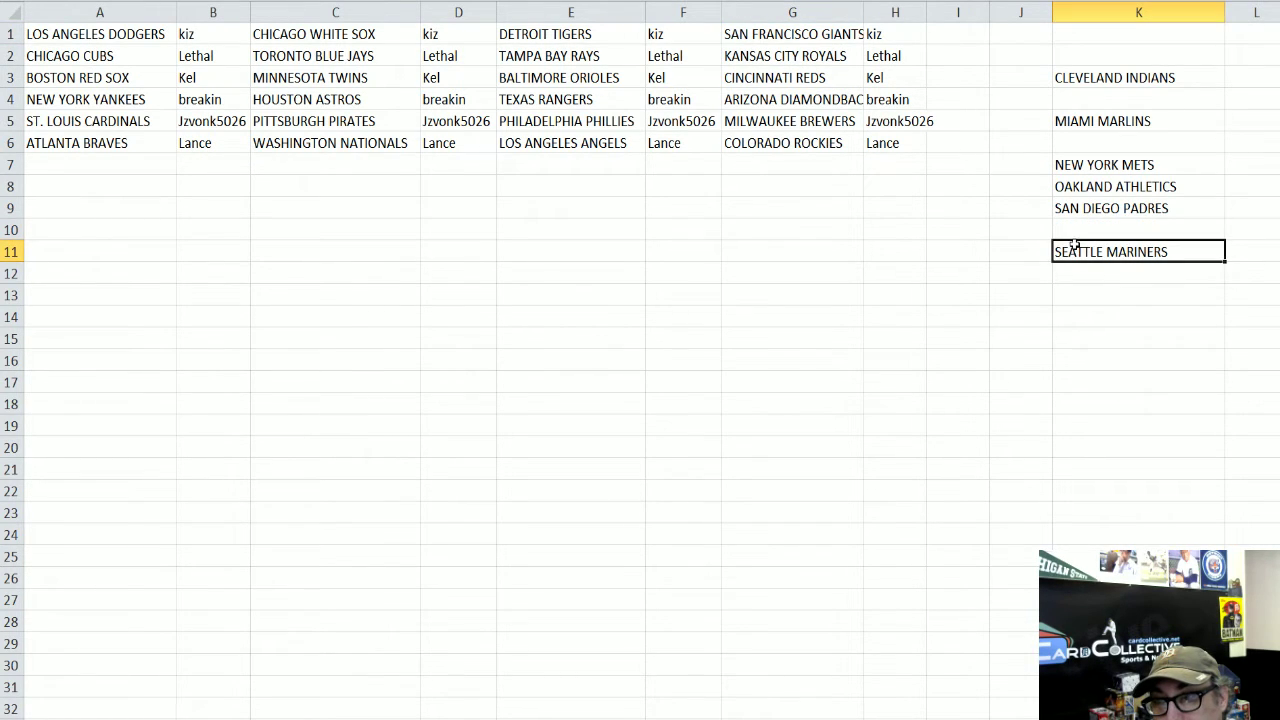
{"action": "left_click_drag", "start_coordinate": [1074, 241], "coordinate": [955, 37]}
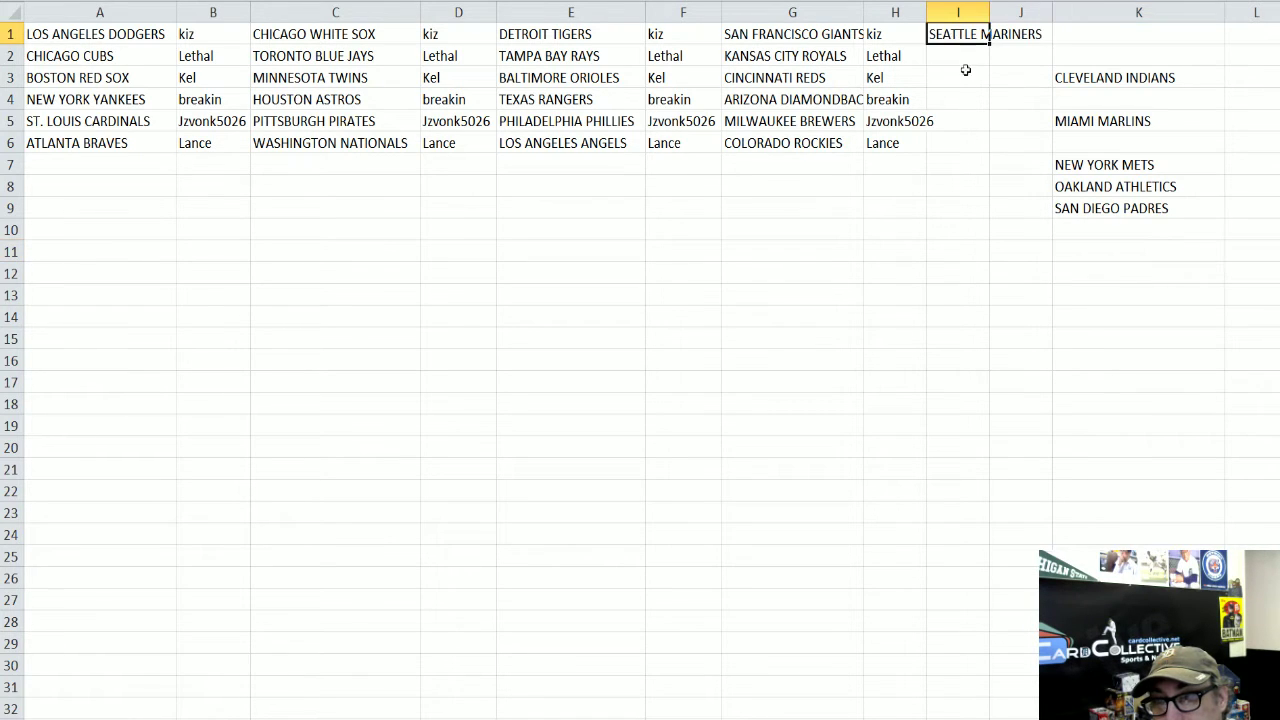
{"action": "double_click", "coordinate": [986, 13]}
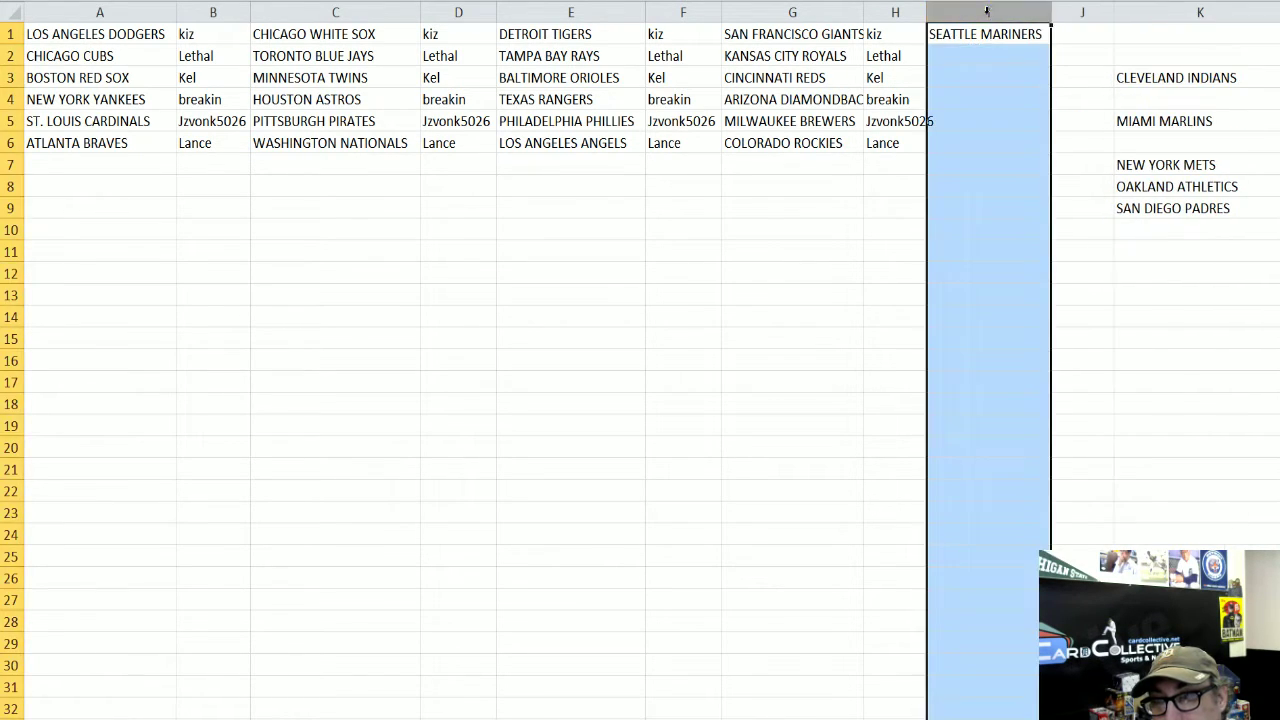
Move OAKLAND ATHLETICS from the column K list to I2 and CLEVELAND INDIANS to I3.
{"action": "left_click", "coordinate": [969, 52]}
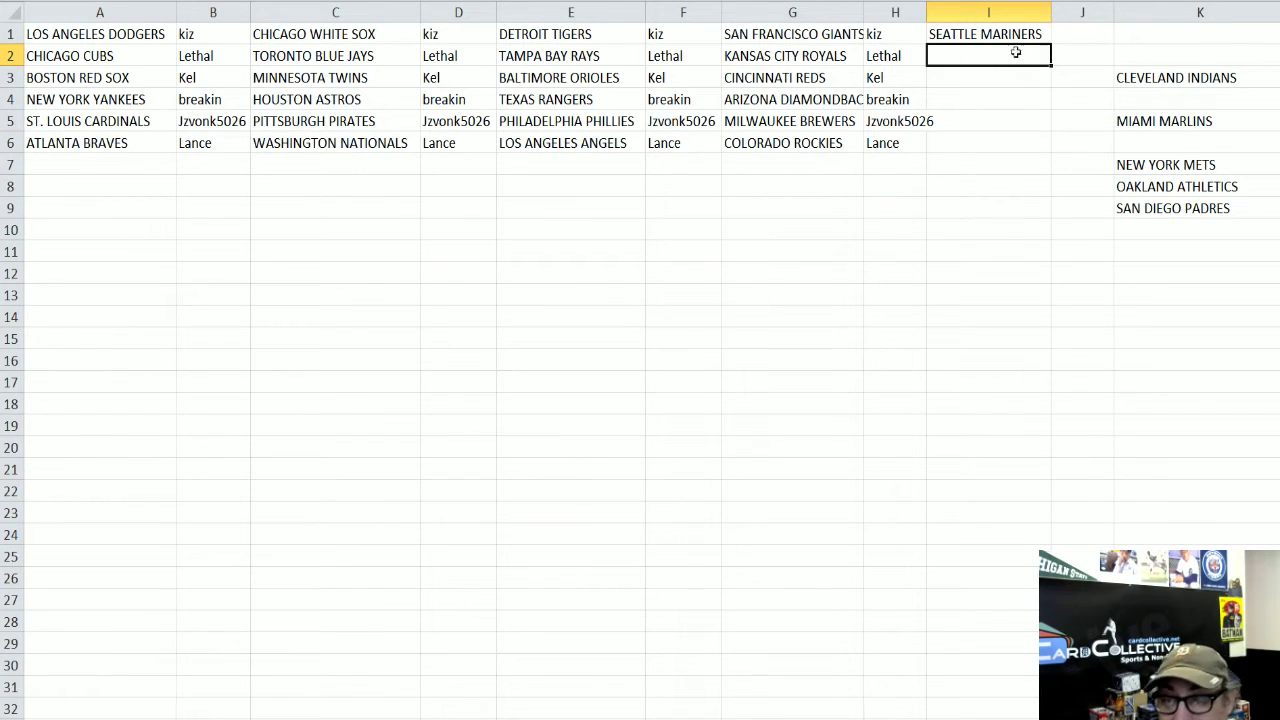
{"action": "left_click", "coordinate": [1212, 186]}
{"action": "left_click_drag", "start_coordinate": [1212, 186], "coordinate": [955, 58]}
{"action": "left_click", "coordinate": [943, 68]}
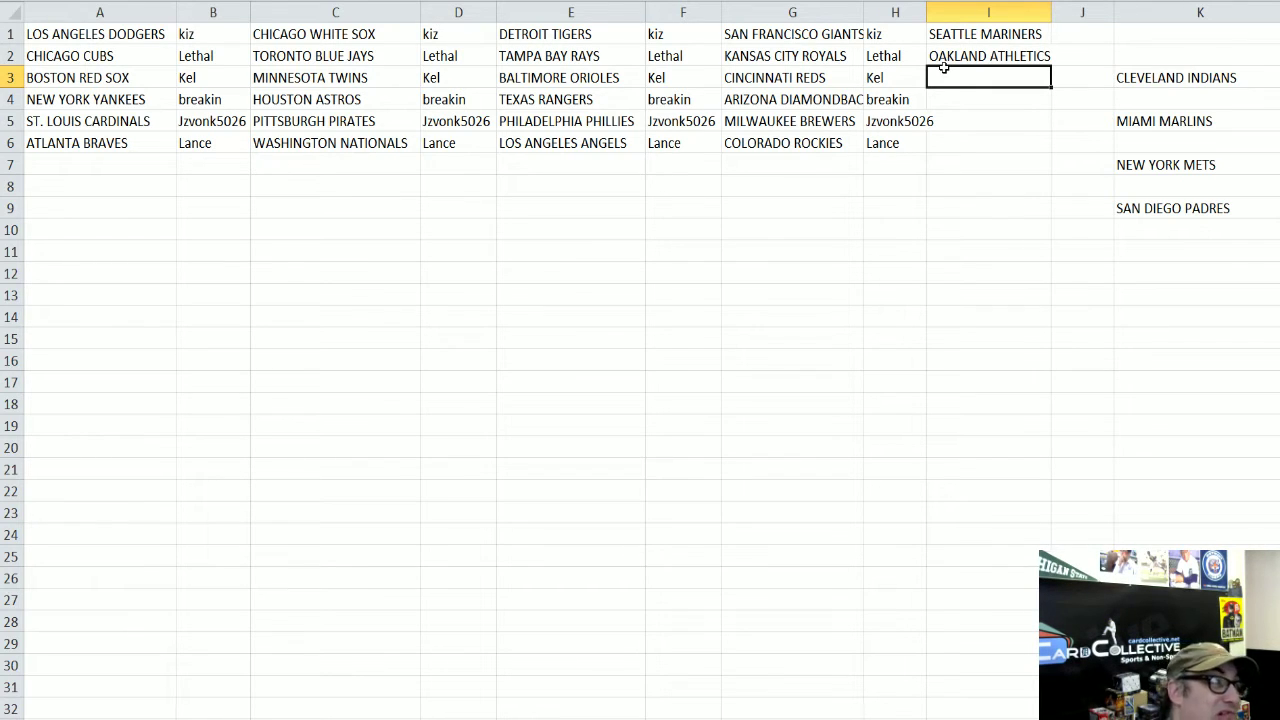
{"action": "left_click", "coordinate": [1215, 121]}
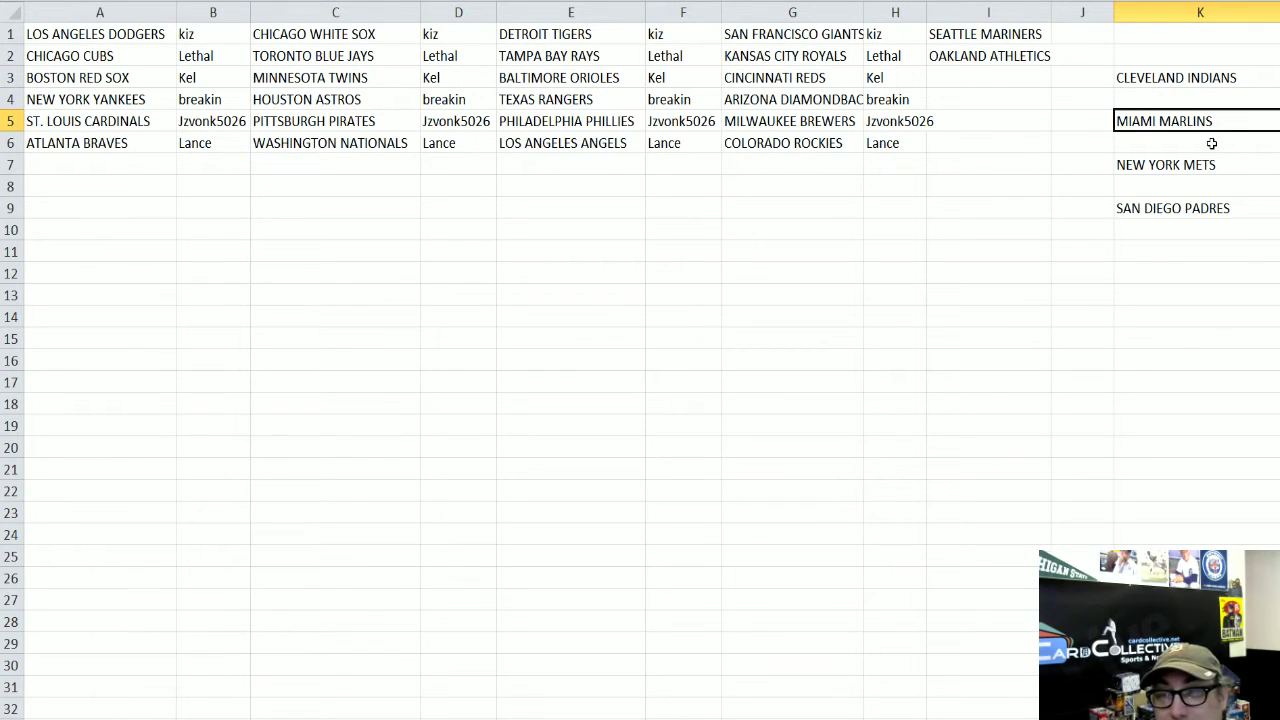
{"action": "left_click", "coordinate": [1212, 143]}
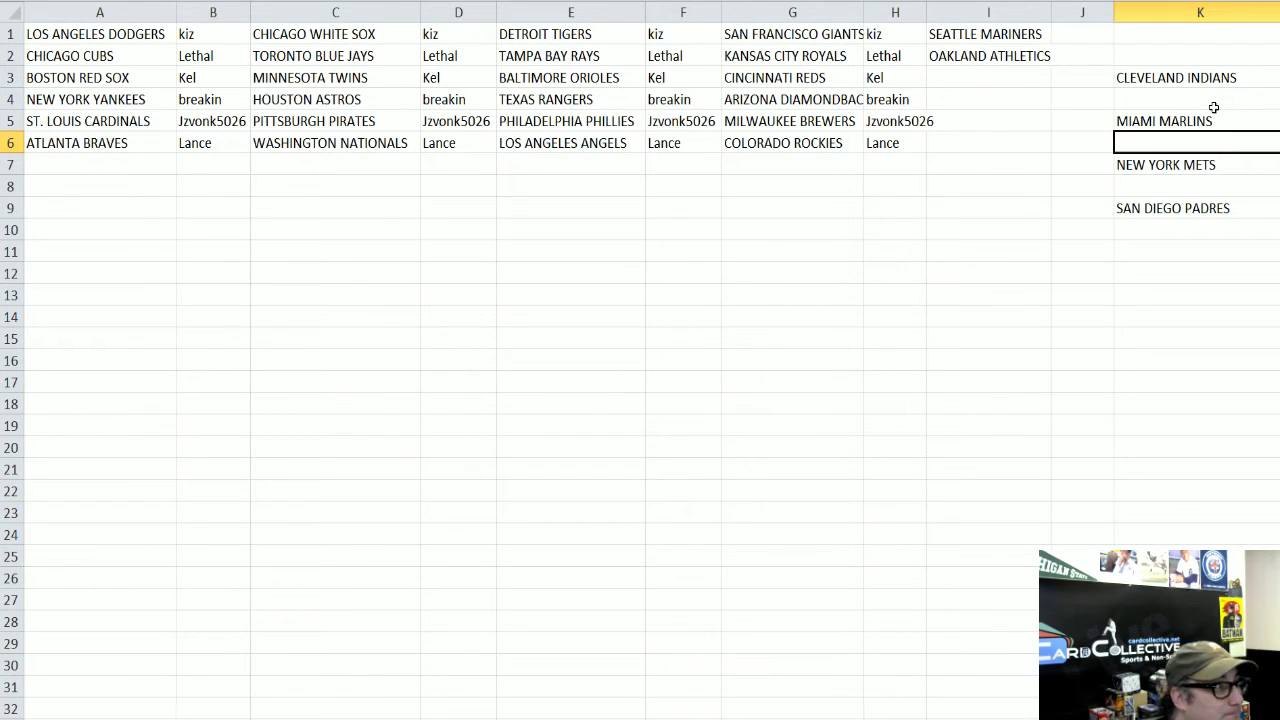
{"action": "left_click", "coordinate": [1200, 80]}
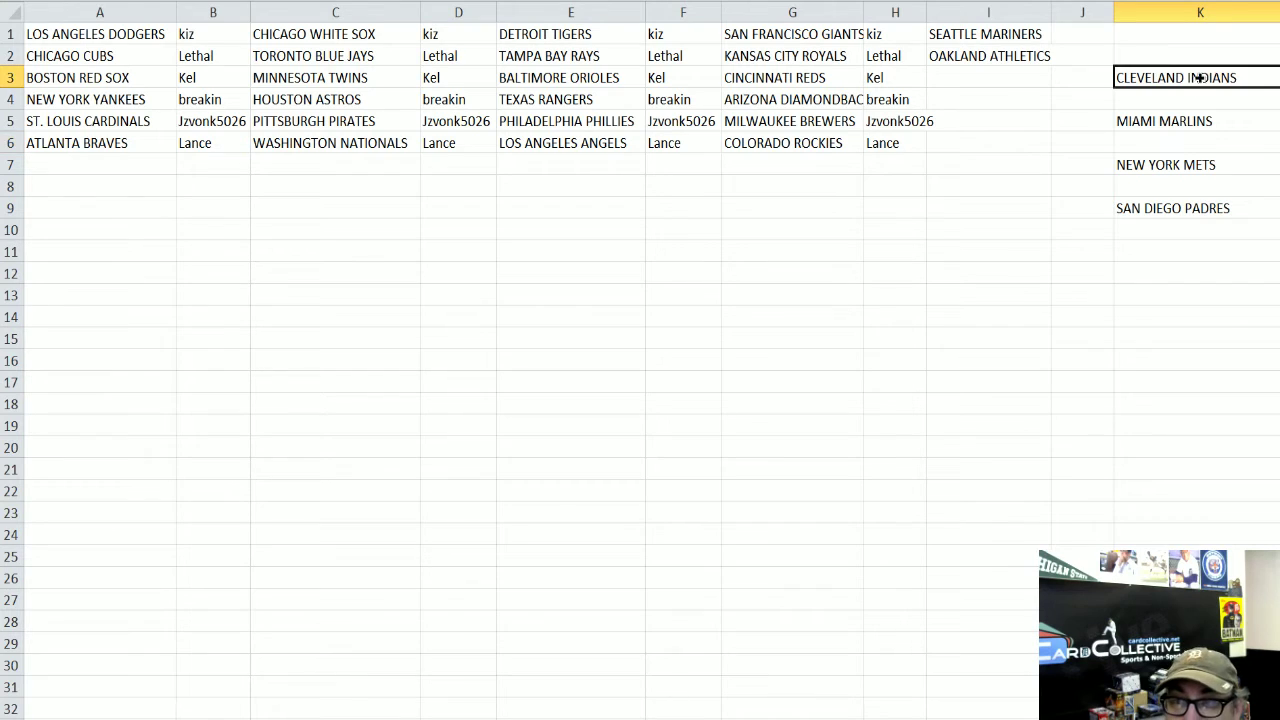
{"action": "left_click_drag", "start_coordinate": [1193, 68], "coordinate": [1043, 86]}
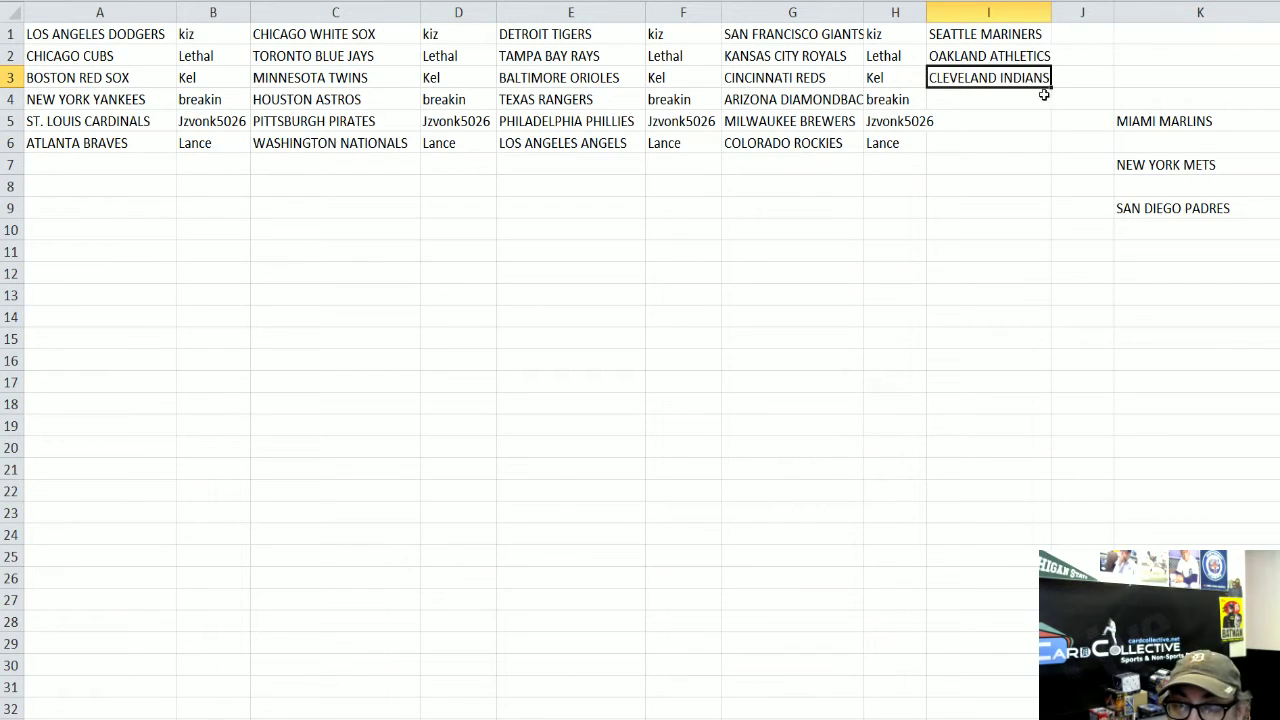
Move SAN DIEGO PADRES from the column K list to I4 and widen column H to fit the participant names.
{"action": "key", "text": "Return"}
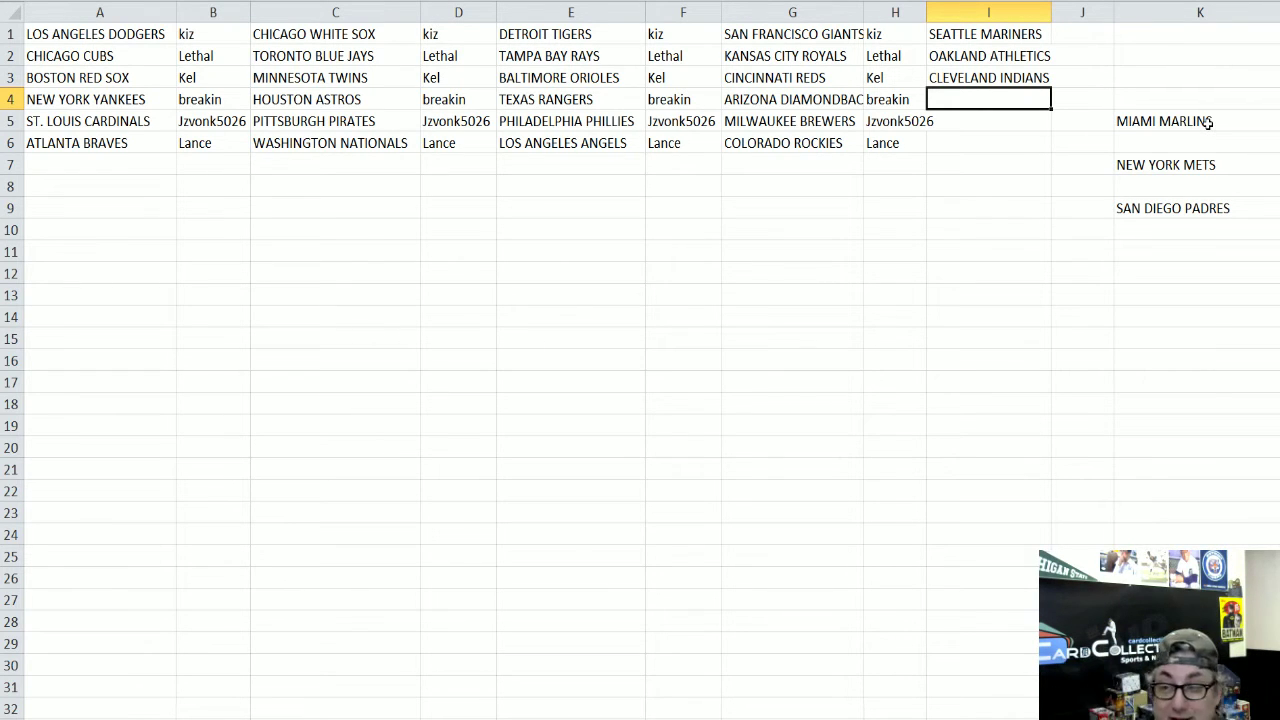
{"action": "left_click", "coordinate": [1205, 212]}
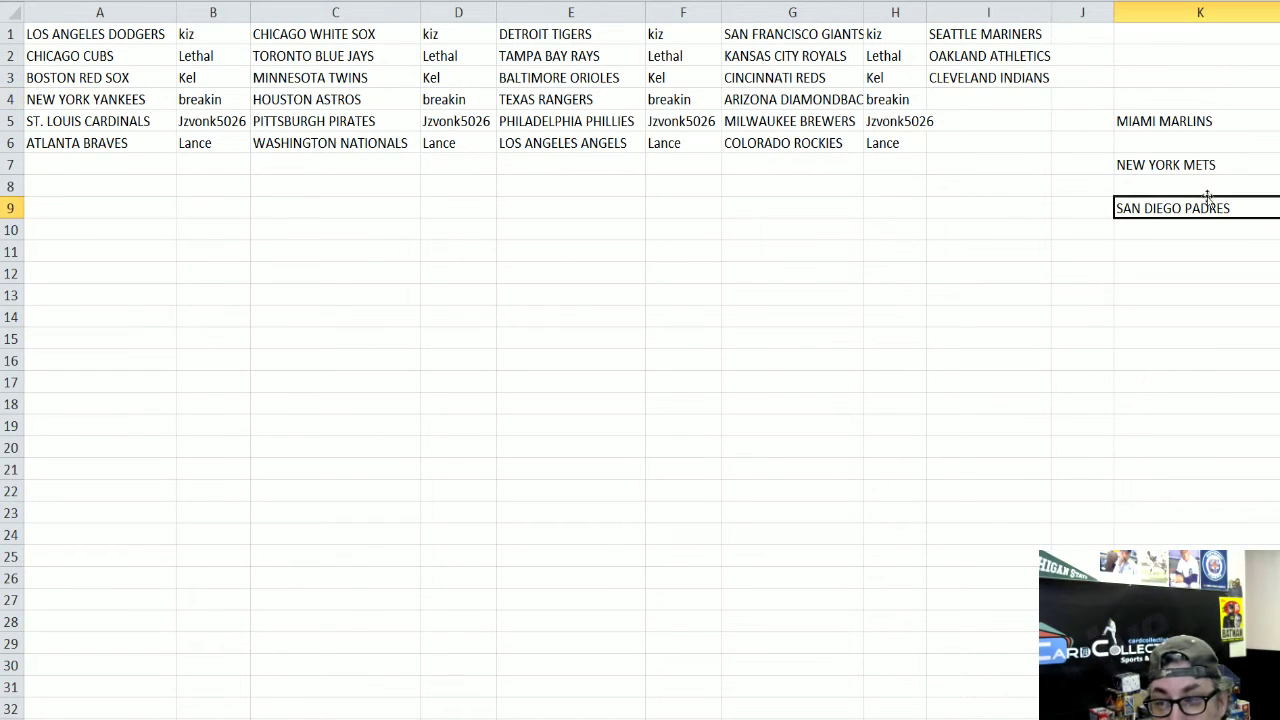
{"action": "left_click_drag", "start_coordinate": [1205, 198], "coordinate": [1005, 100]}
{"action": "left_click", "coordinate": [1002, 114]}
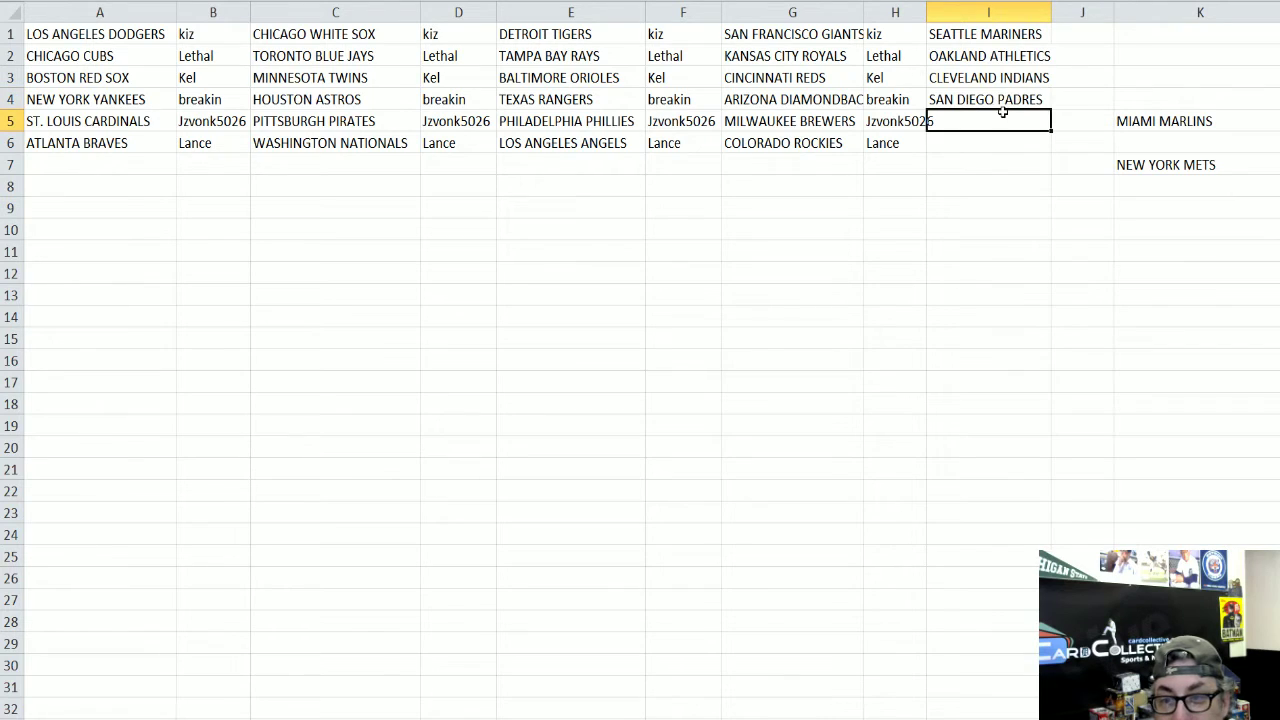
{"action": "double_click", "coordinate": [926, 14]}
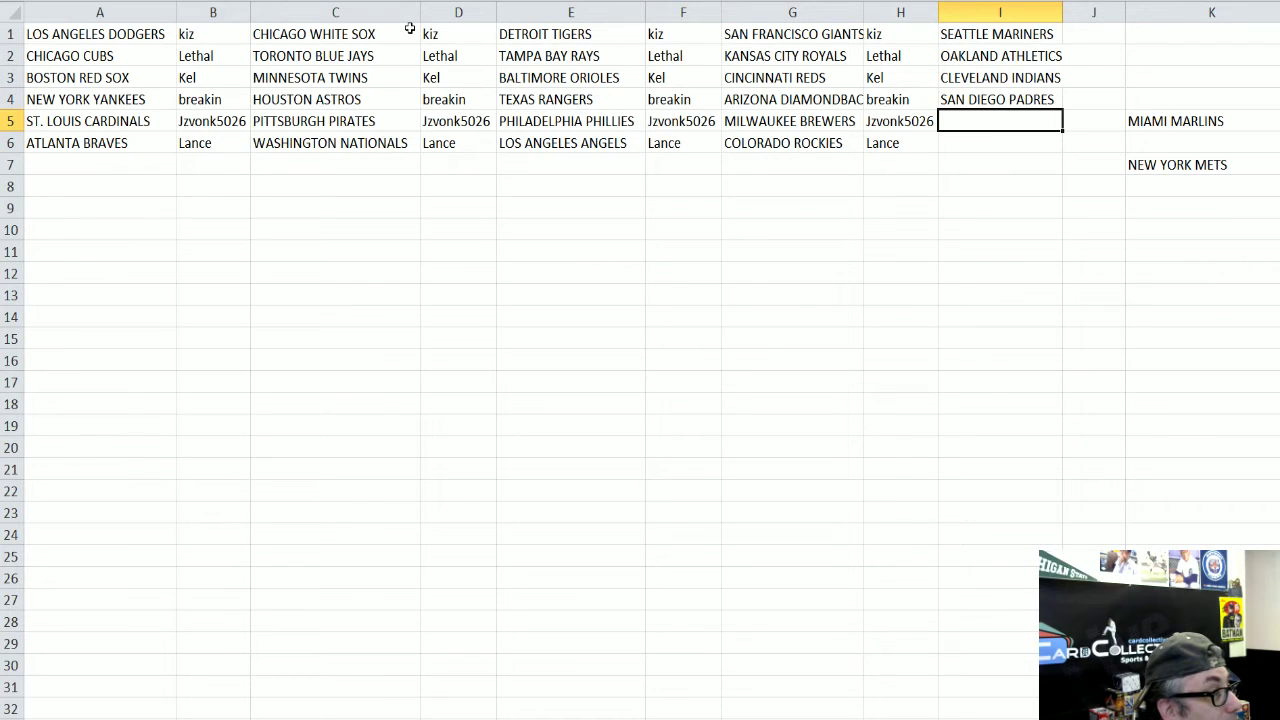
Move the last two teams from column K, MIAMI MARLINS to I5 and NEW YORK METS to I6.
{"action": "left_click", "coordinate": [1195, 118]}
{"action": "left_click_drag", "start_coordinate": [1193, 112], "coordinate": [1055, 121]}
{"action": "left_click", "coordinate": [1162, 160]}
{"action": "left_click_drag", "start_coordinate": [1163, 158], "coordinate": [1030, 146]}
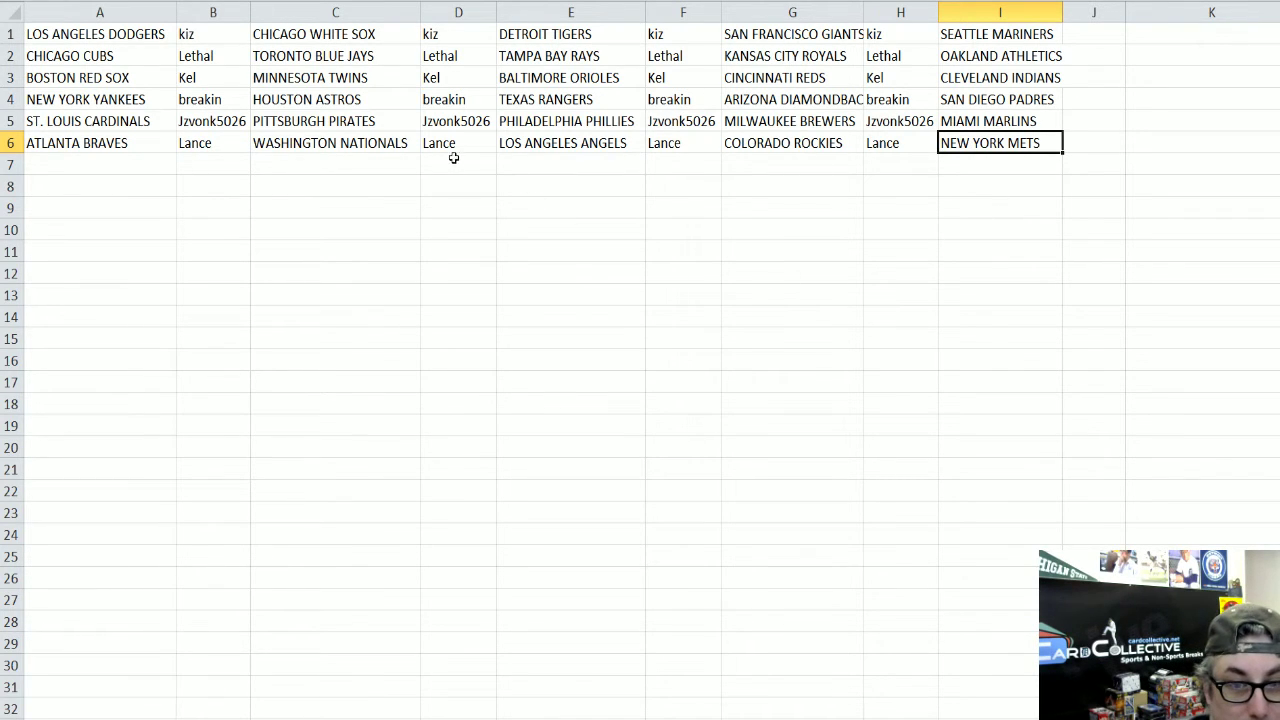
Copy the participant names in D1:D6 to B7:B12 and move the teams in C1:C6 to A7:A12.
{"action": "left_click_drag", "start_coordinate": [428, 143], "coordinate": [429, 34]}
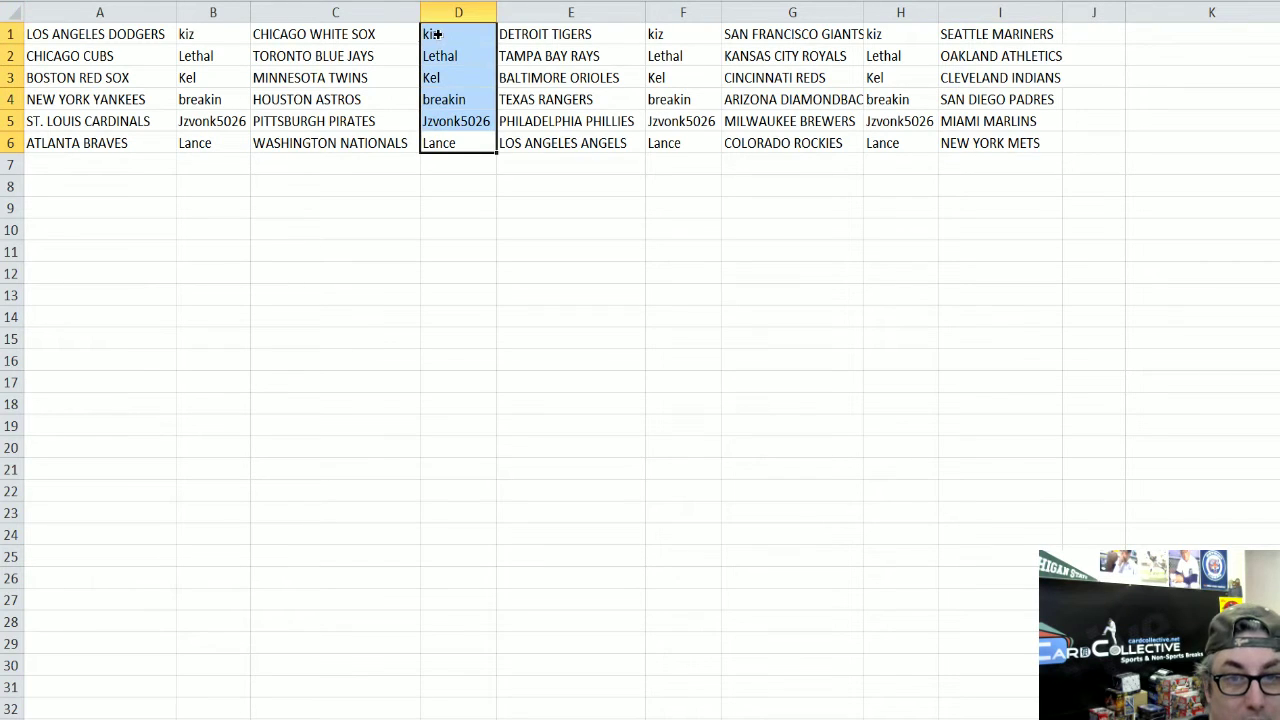
{"action": "right_click", "coordinate": [440, 66]}
{"action": "left_click", "coordinate": [472, 93]}
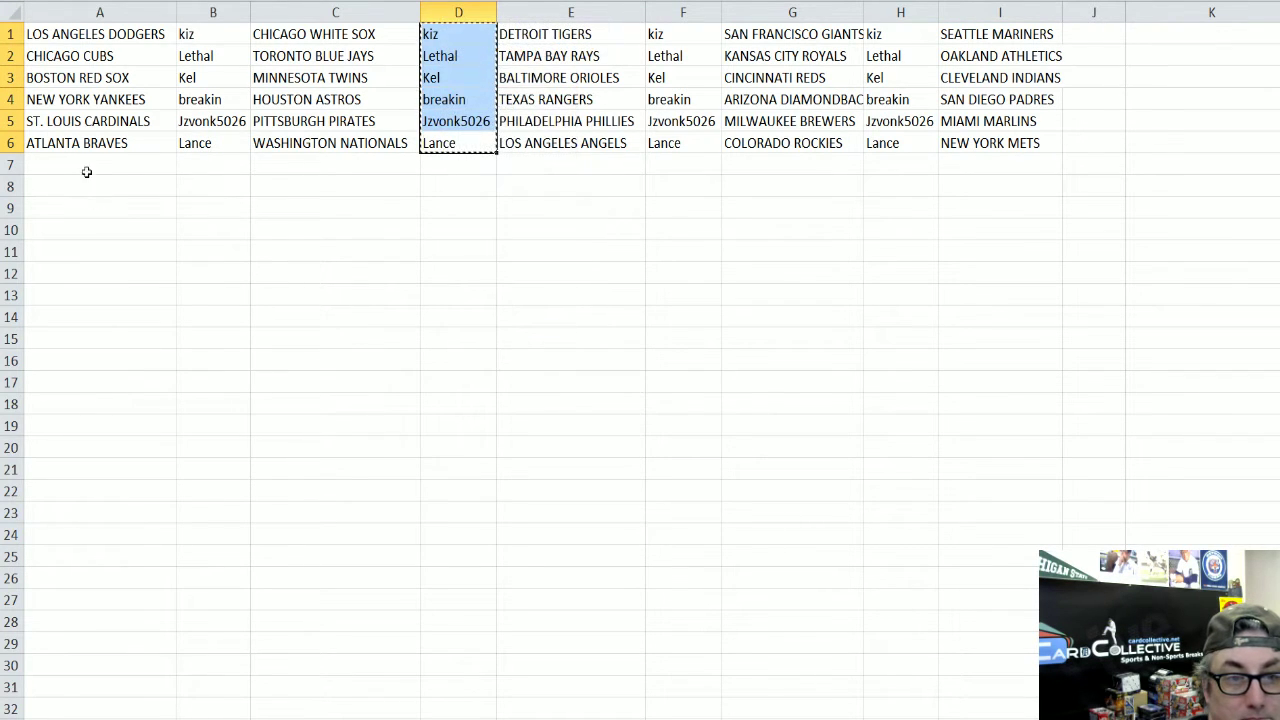
{"action": "left_click", "coordinate": [201, 167]}
{"action": "right_click", "coordinate": [201, 167]}
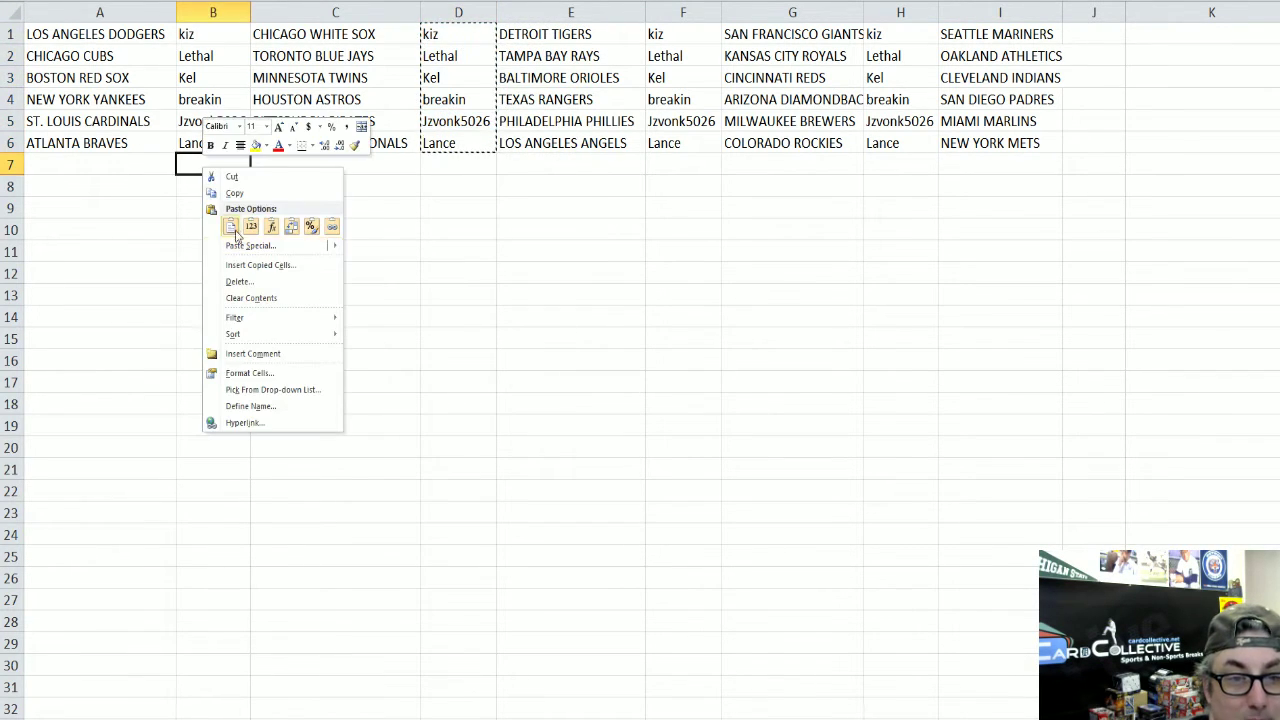
{"action": "left_click", "coordinate": [230, 223]}
{"action": "left_click", "coordinate": [328, 161]}
{"action": "left_click_drag", "start_coordinate": [330, 143], "coordinate": [98, 160]}
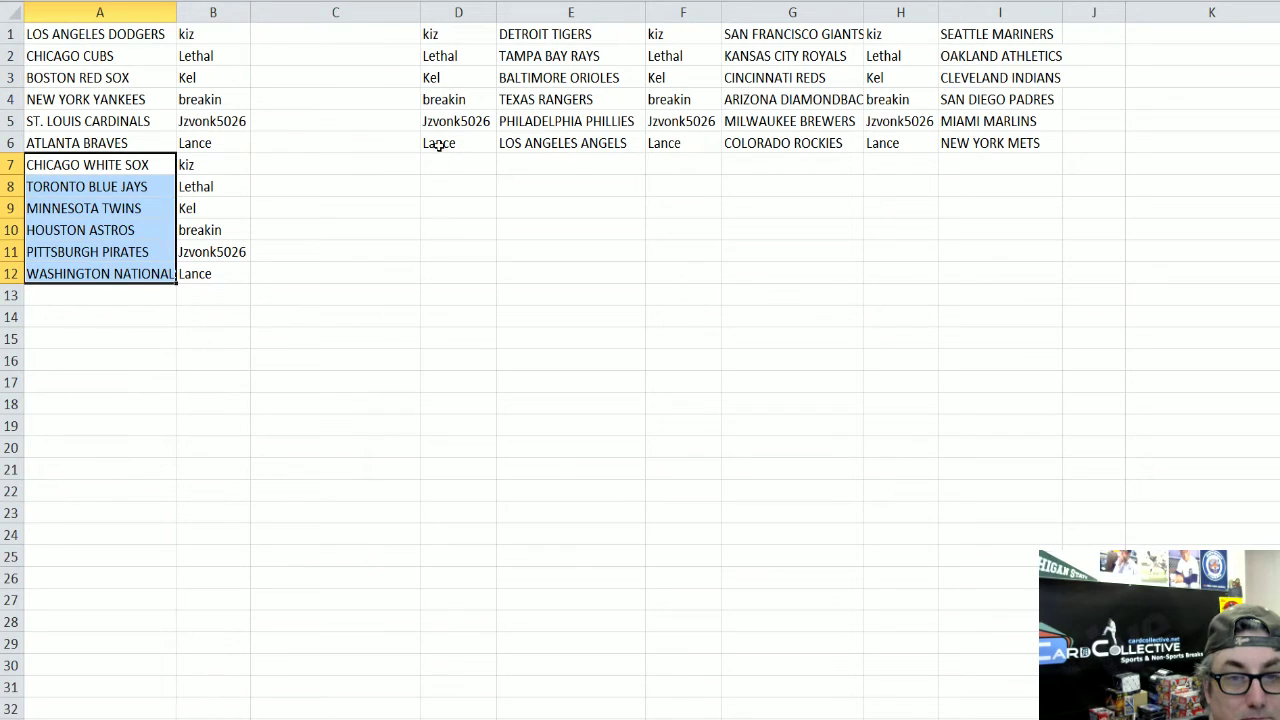
Move the participant names in D1:D6 to B13:B18 and the teams in E1:E6 to A13:A18.
{"action": "left_click", "coordinate": [214, 297]}
{"action": "left_click_drag", "start_coordinate": [450, 31], "coordinate": [451, 144]}
{"action": "right_click", "coordinate": [452, 145]}
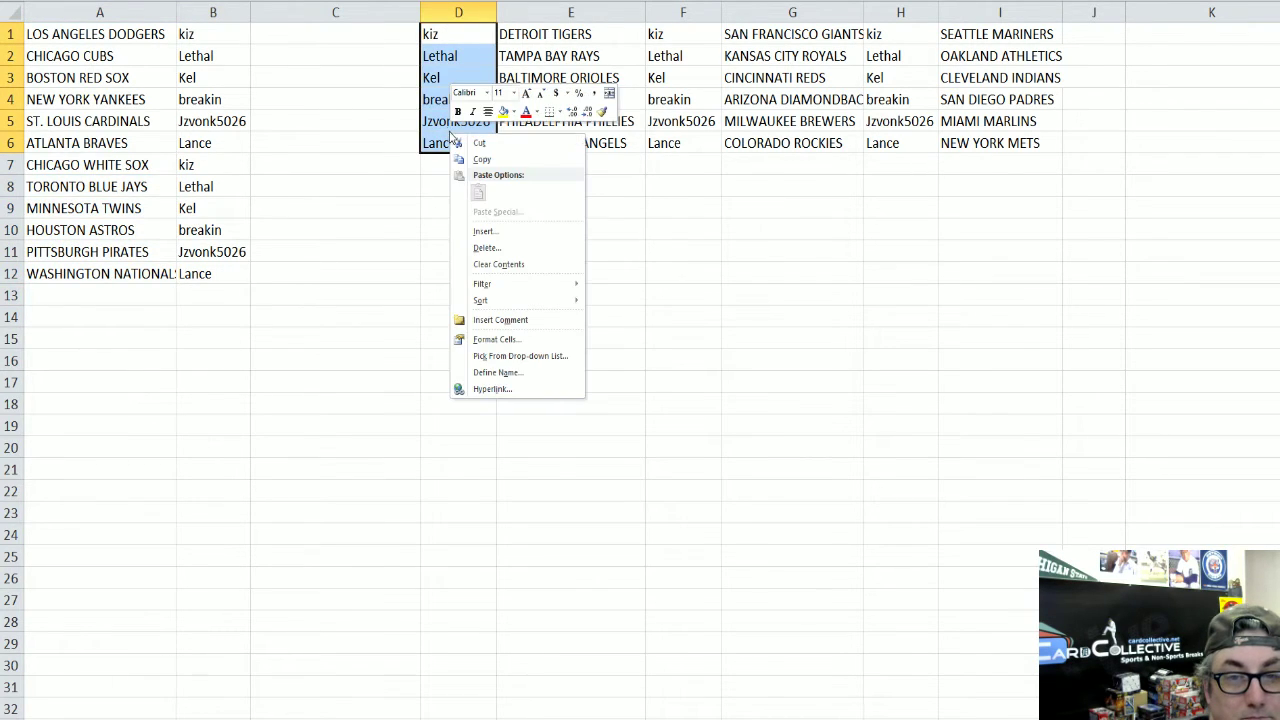
{"action": "left_click", "coordinate": [470, 143]}
{"action": "right_click", "coordinate": [210, 292]}
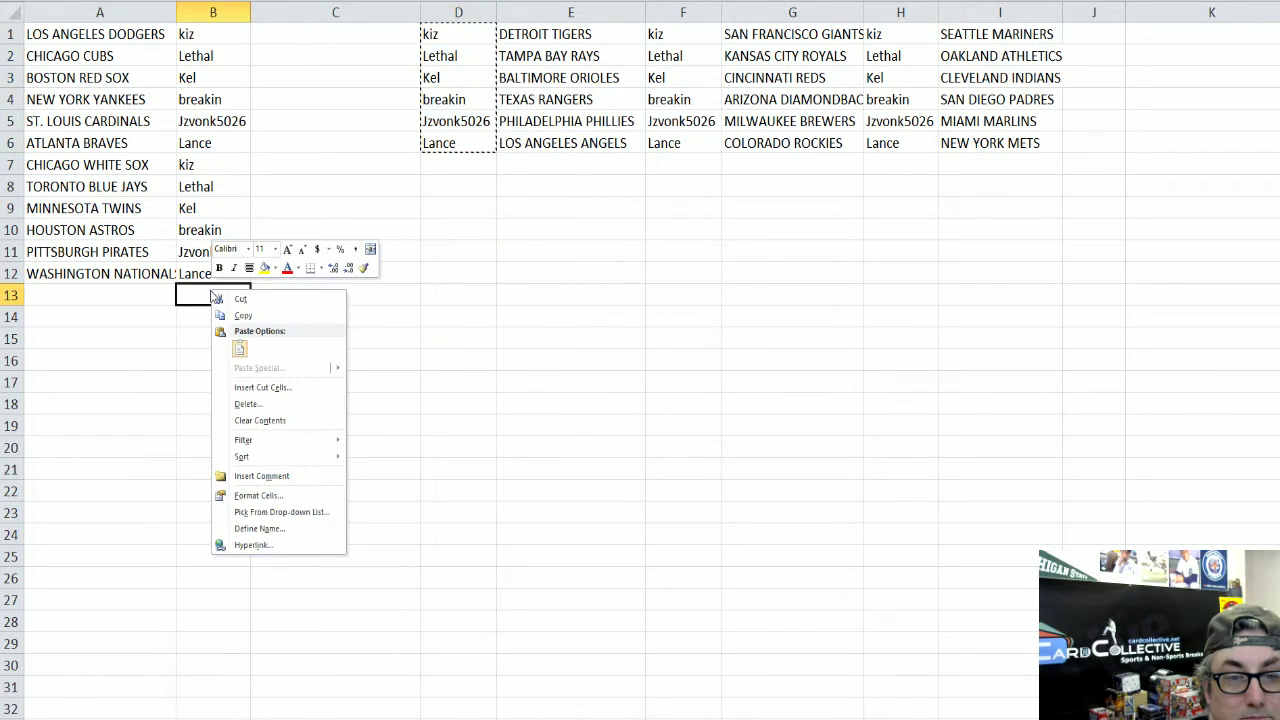
{"action": "left_click", "coordinate": [262, 387]}
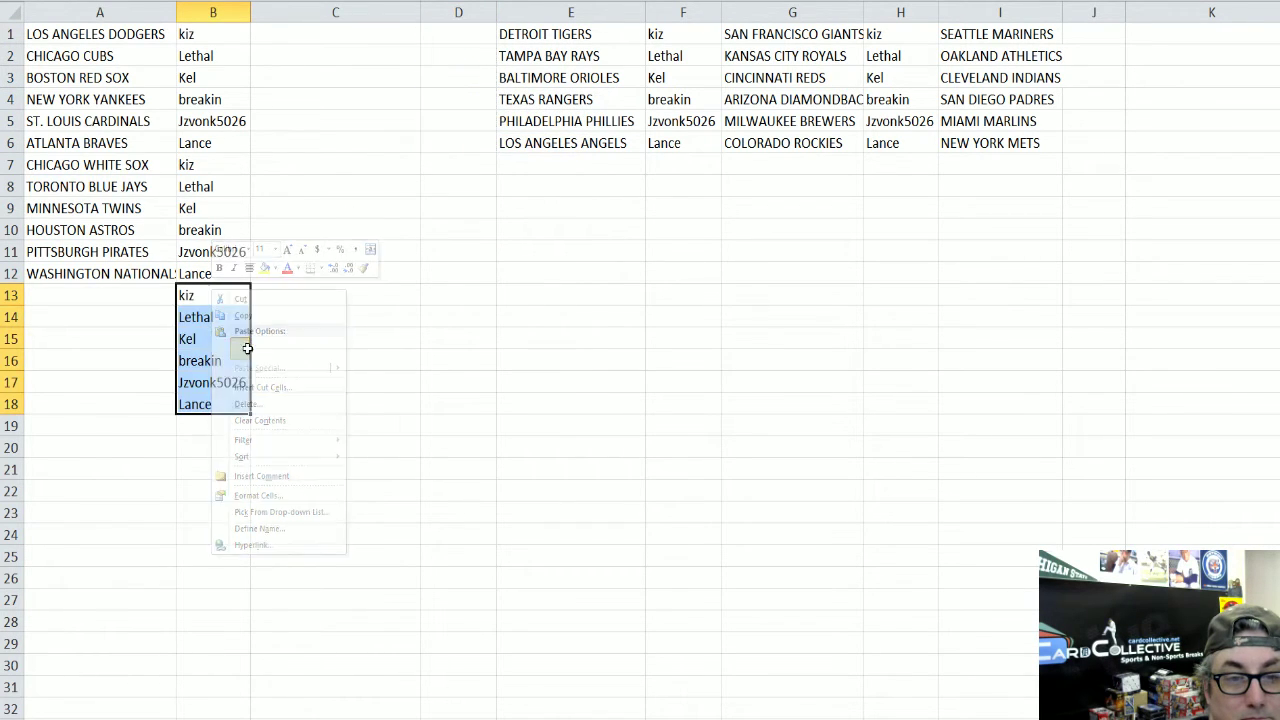
{"action": "left_click_drag", "start_coordinate": [509, 148], "coordinate": [130, 288]}
Move the participant names in F1:F6 to B19:B24 and the teams in G1:G6 to A19:A24.
{"action": "left_click_drag", "start_coordinate": [710, 140], "coordinate": [675, 28]}
{"action": "left_click", "coordinate": [675, 13]}
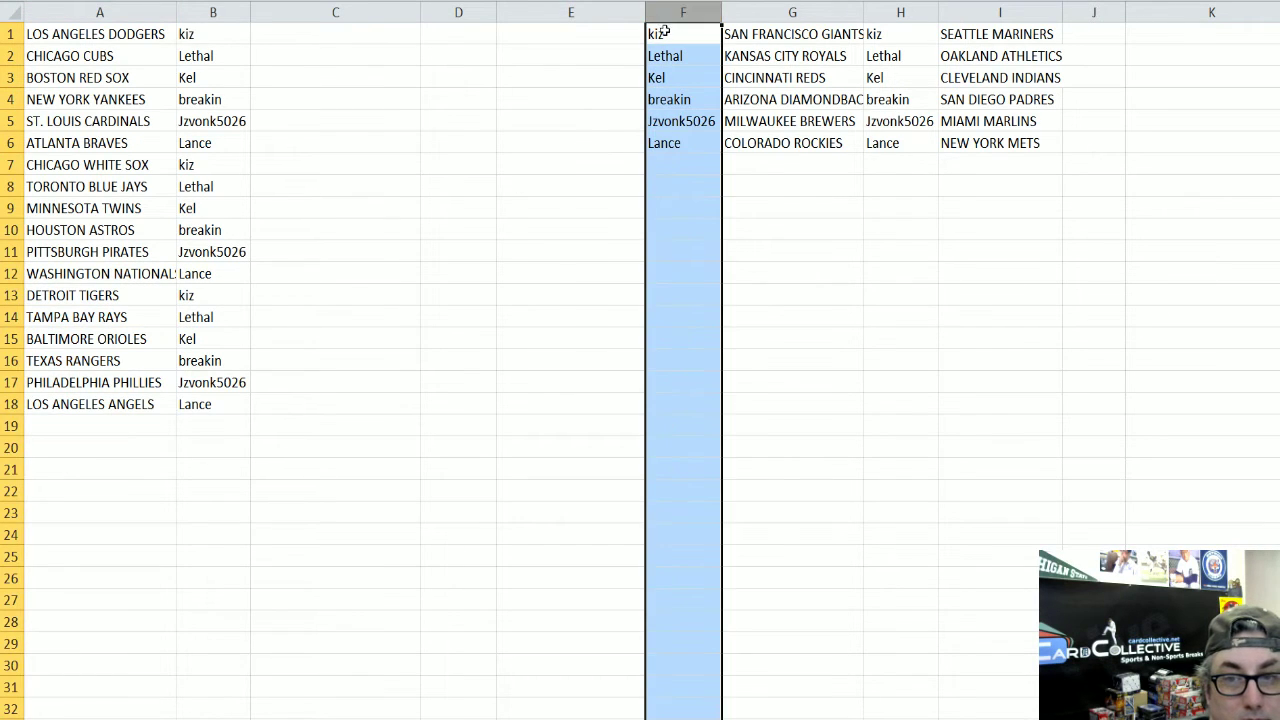
{"action": "left_click_drag", "start_coordinate": [676, 140], "coordinate": [209, 423]}
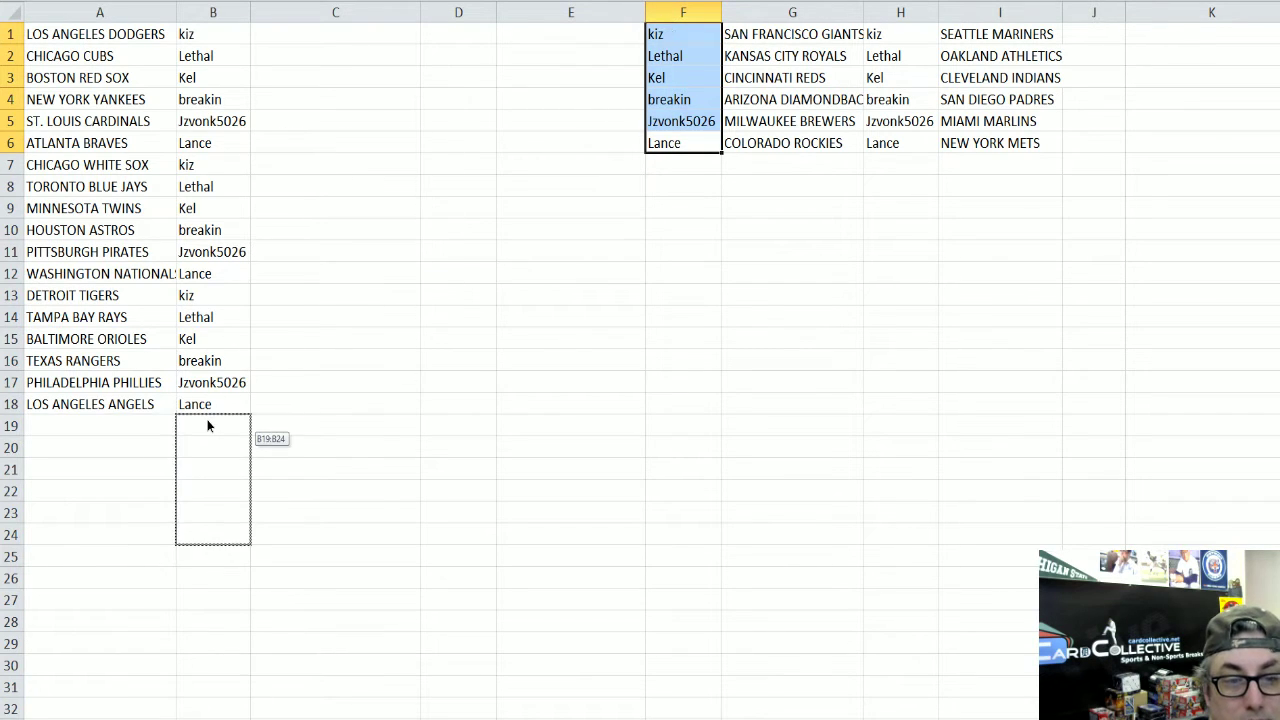
{"action": "left_click_drag", "start_coordinate": [756, 146], "coordinate": [75, 423]}
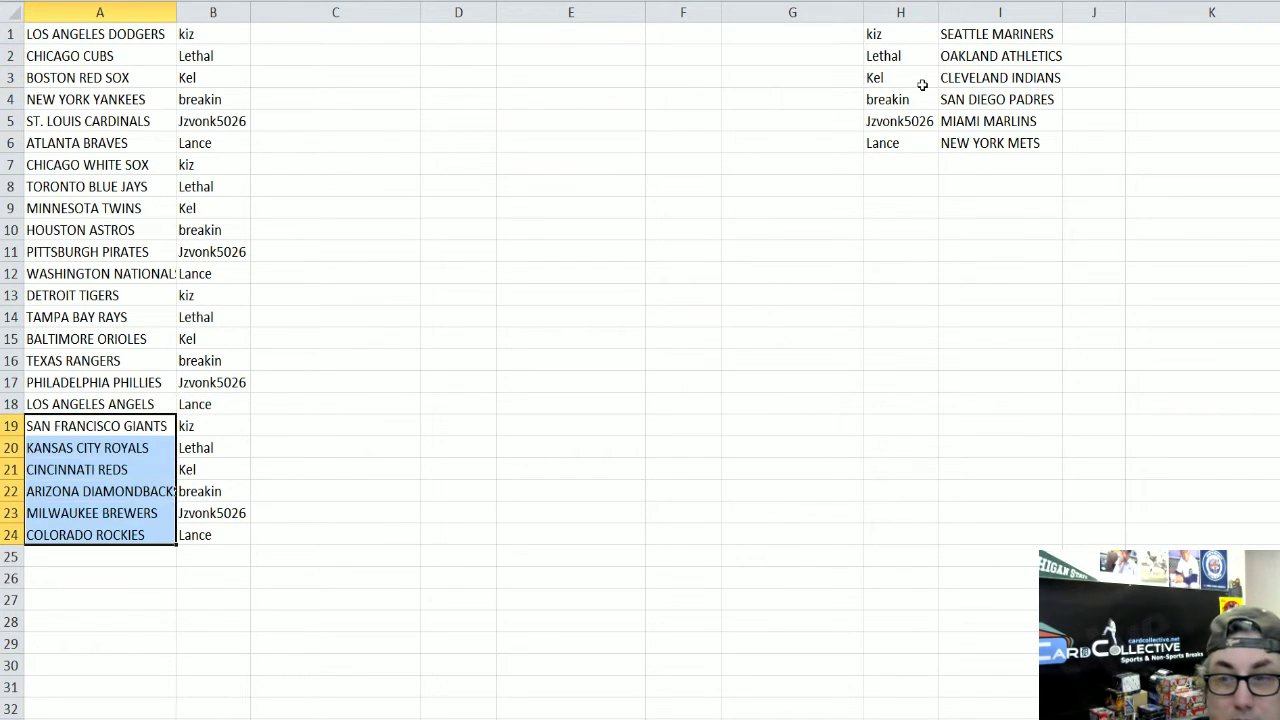
Move the participant names in H1:H6 to B25:B30 and the teams in I1:I6 to A25:A30.
{"action": "left_click", "coordinate": [903, 143]}
{"action": "left_click_drag", "start_coordinate": [903, 143], "coordinate": [215, 560]}
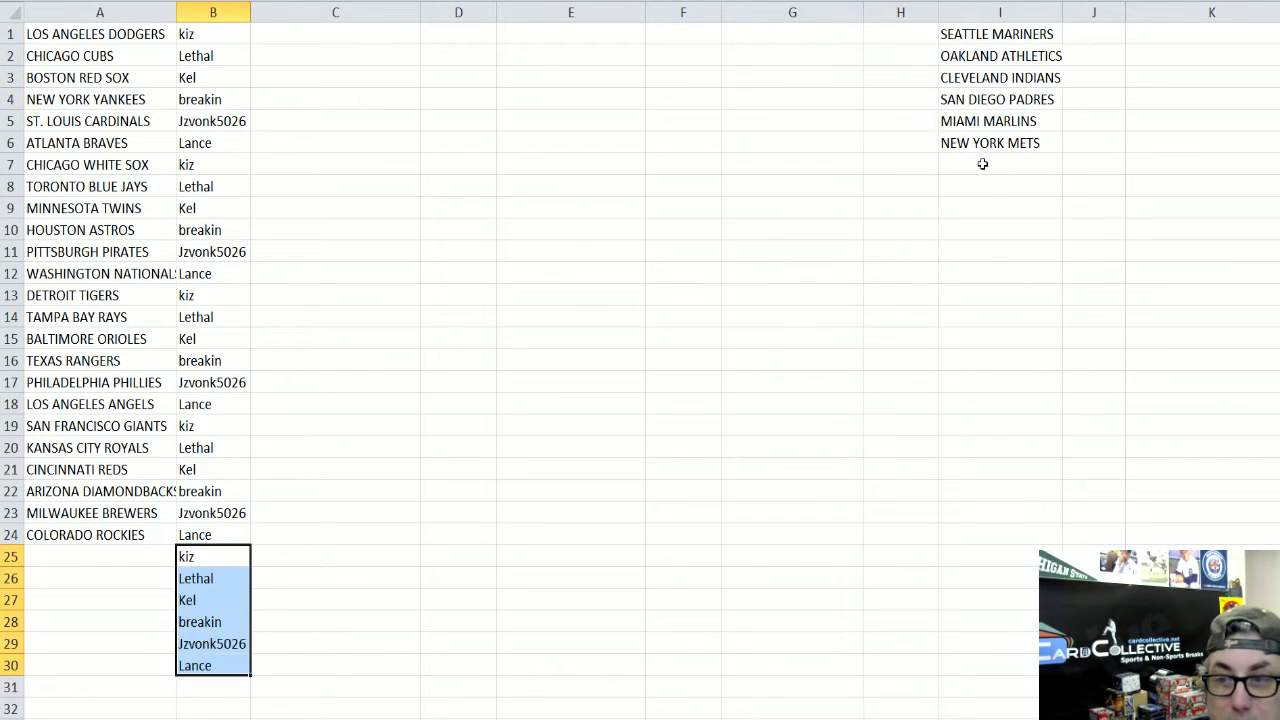
{"action": "left_click_drag", "start_coordinate": [975, 143], "coordinate": [99, 555]}
{"action": "left_click", "coordinate": [347, 485]}
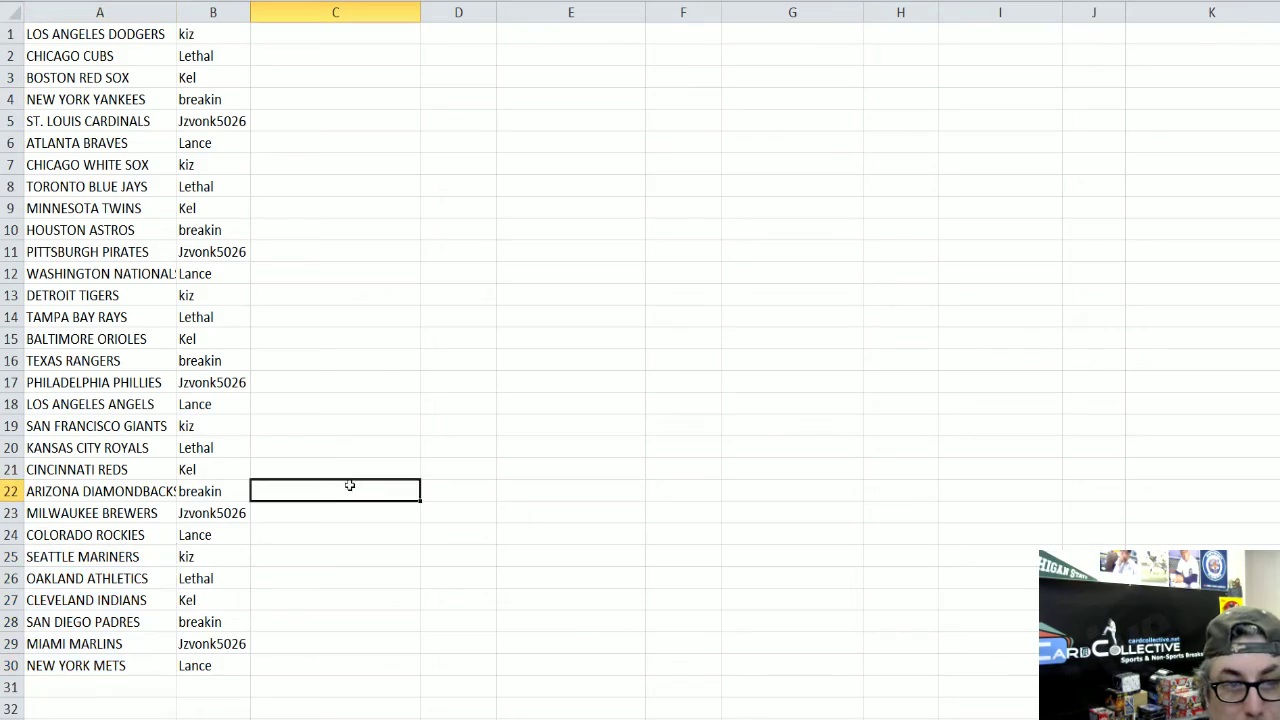